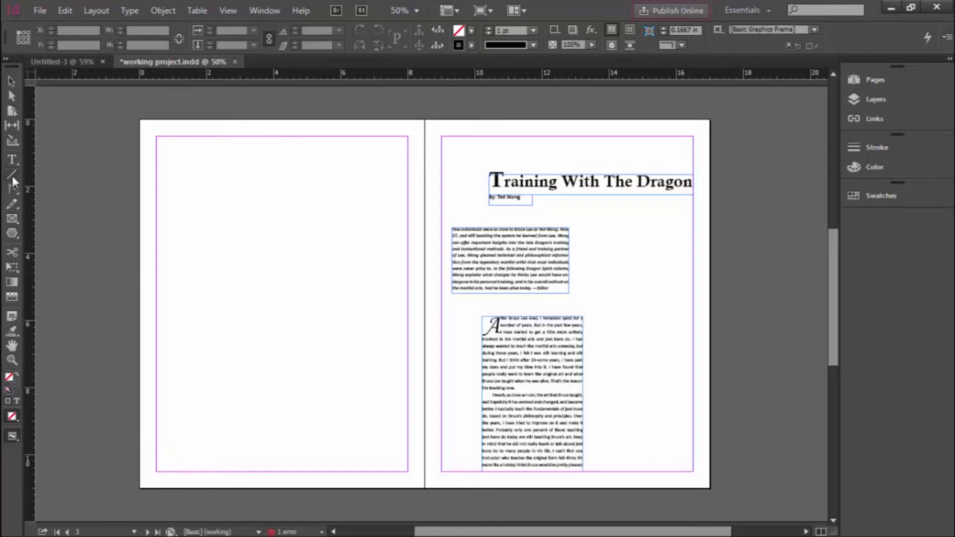
- Select the Line tool and alternate the active color between fill and stroke, finishing on the fill
click(12, 175)
click(15, 383)
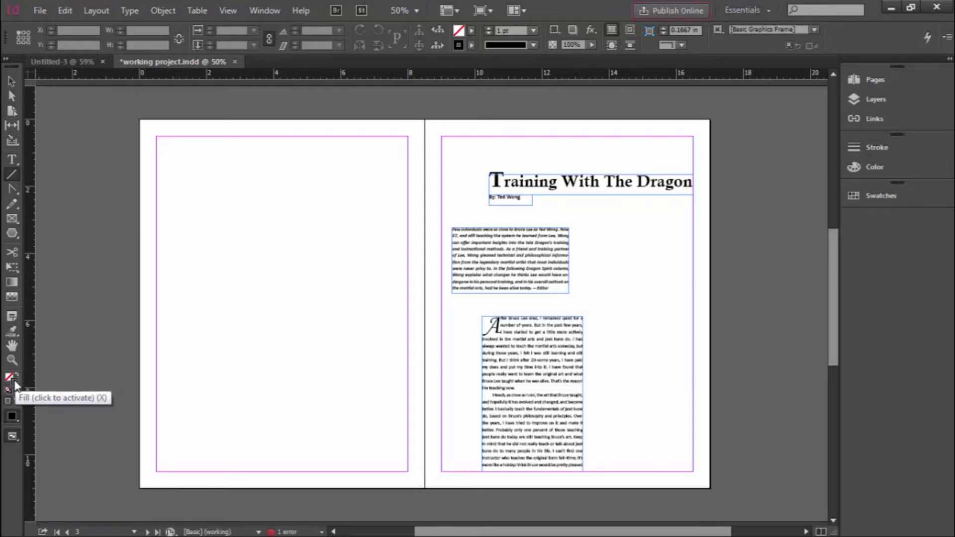
click(10, 378)
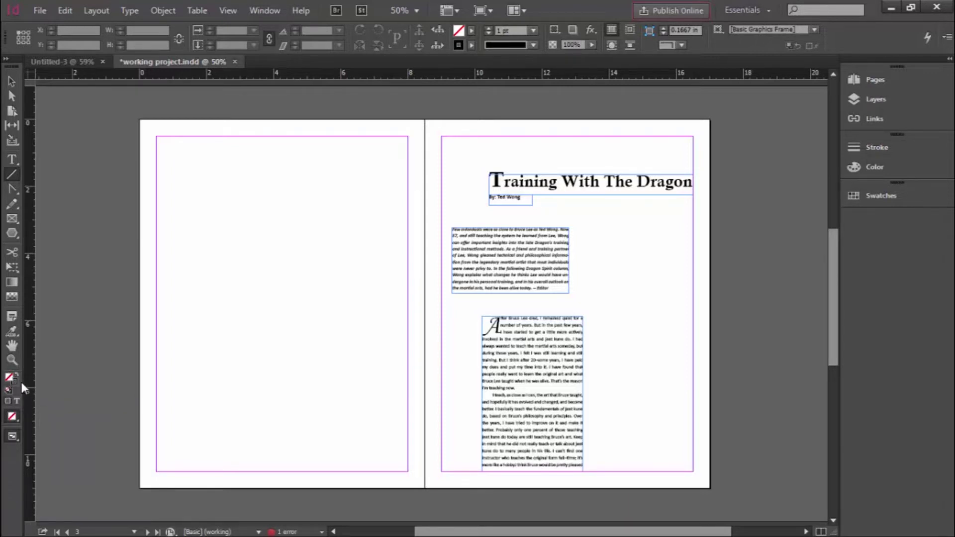
click(17, 380)
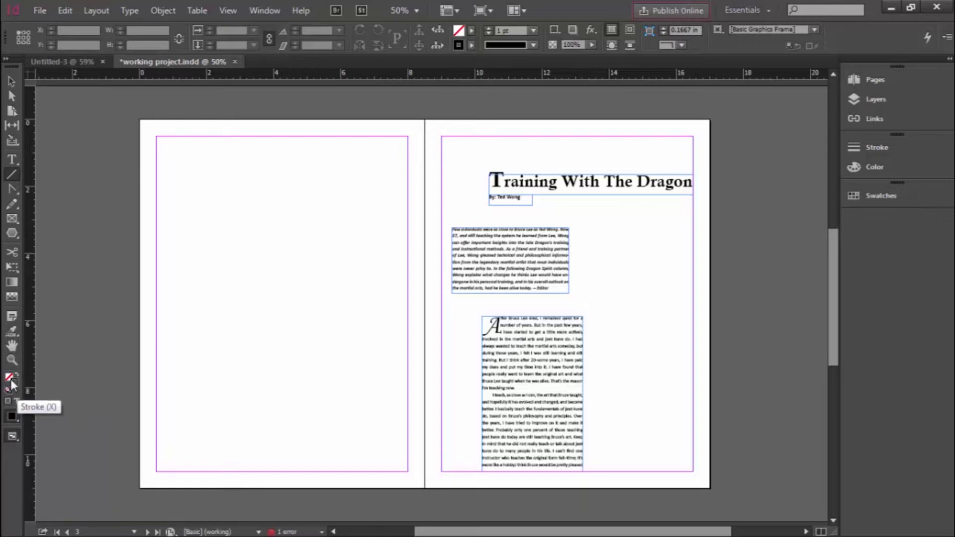
click(8, 379)
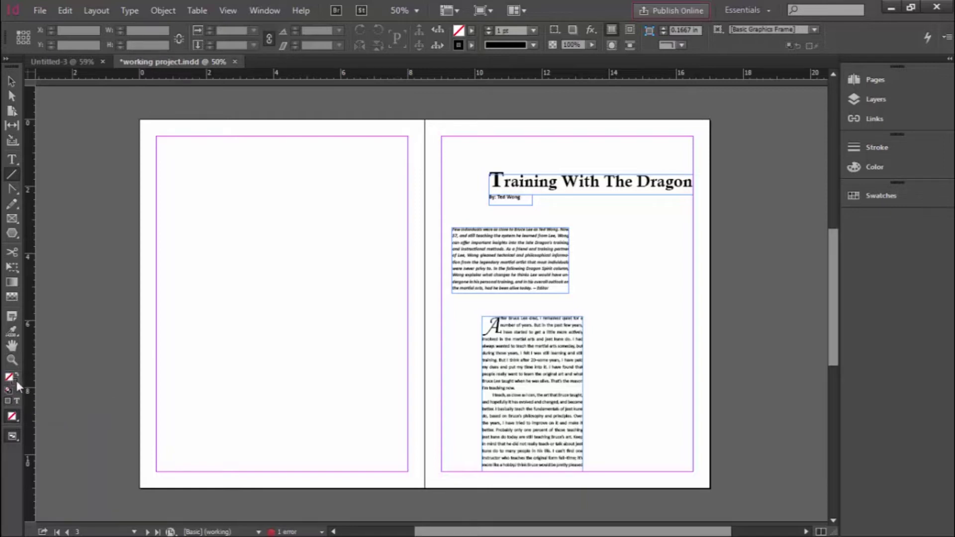
click(16, 380)
key(x)
click(17, 381)
click(9, 380)
click(15, 380)
click(8, 379)
click(16, 381)
click(9, 377)
key(comma)
key(slash)
- Try the magenta, cyan, yellow and red swatches on the fill and return the fill to [None]
click(881, 195)
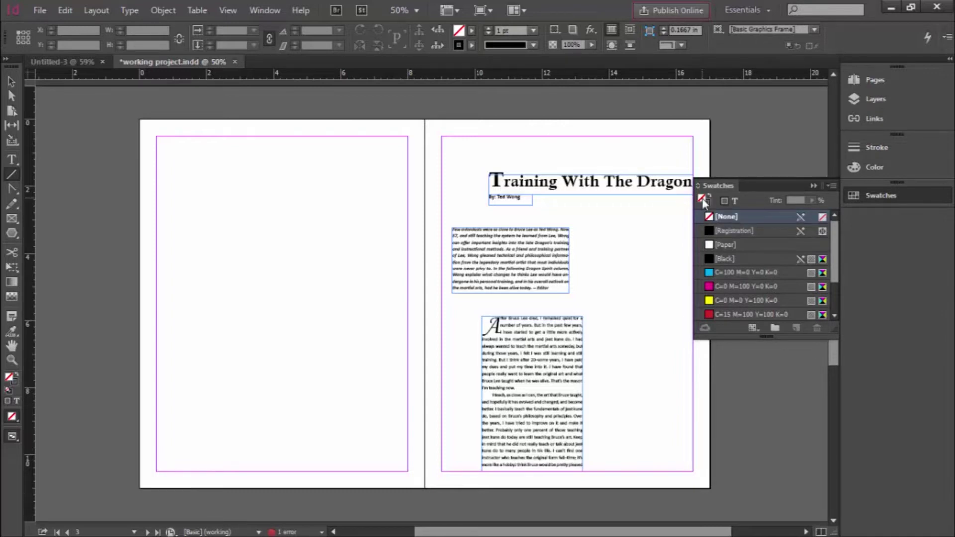
click(714, 287)
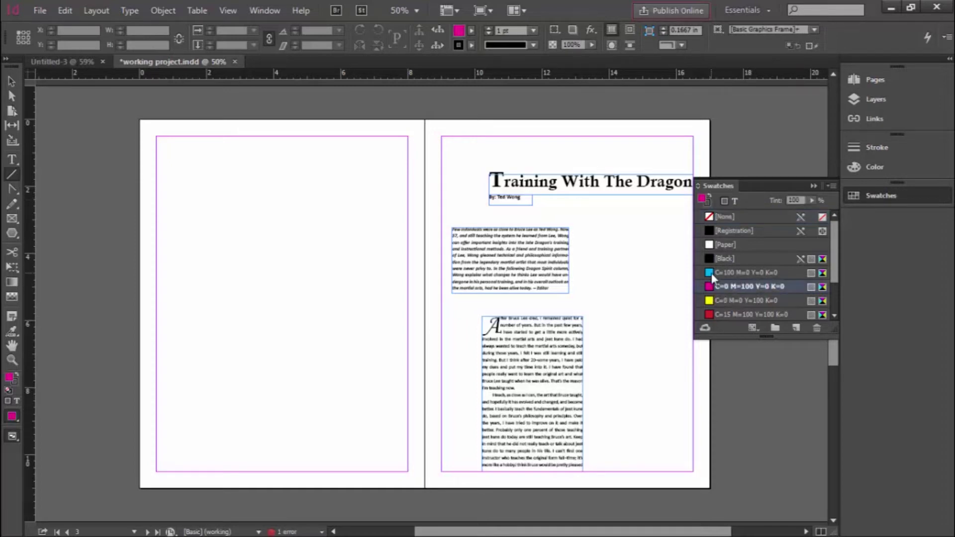
click(712, 273)
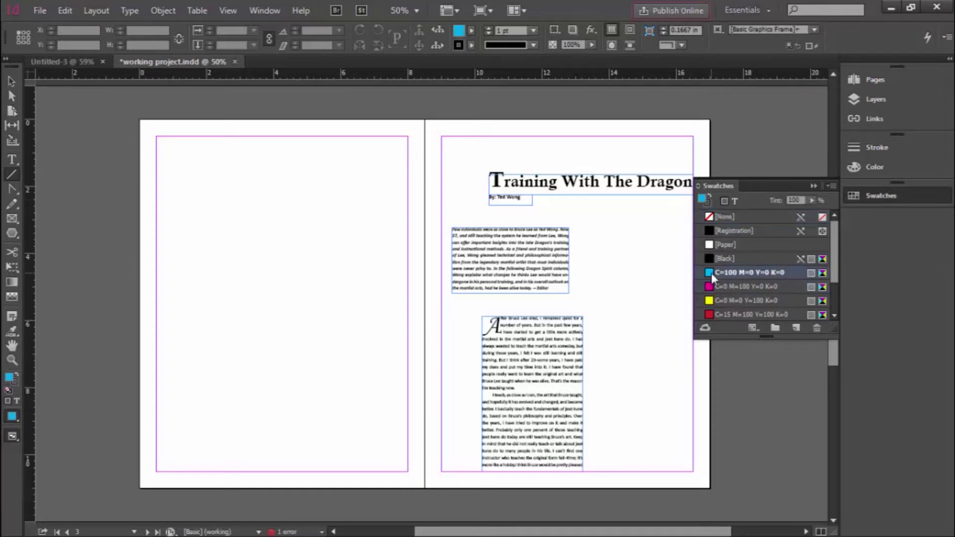
click(712, 300)
click(714, 315)
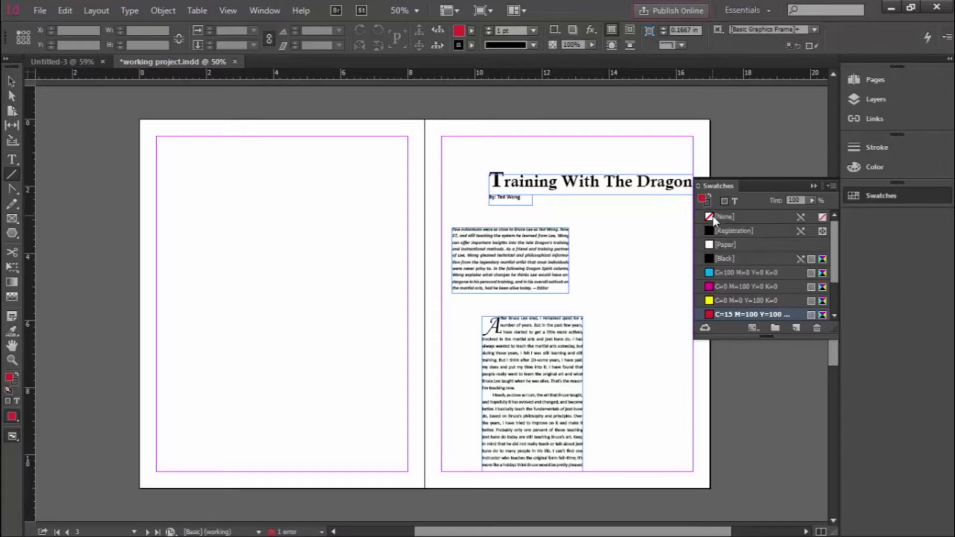
click(715, 218)
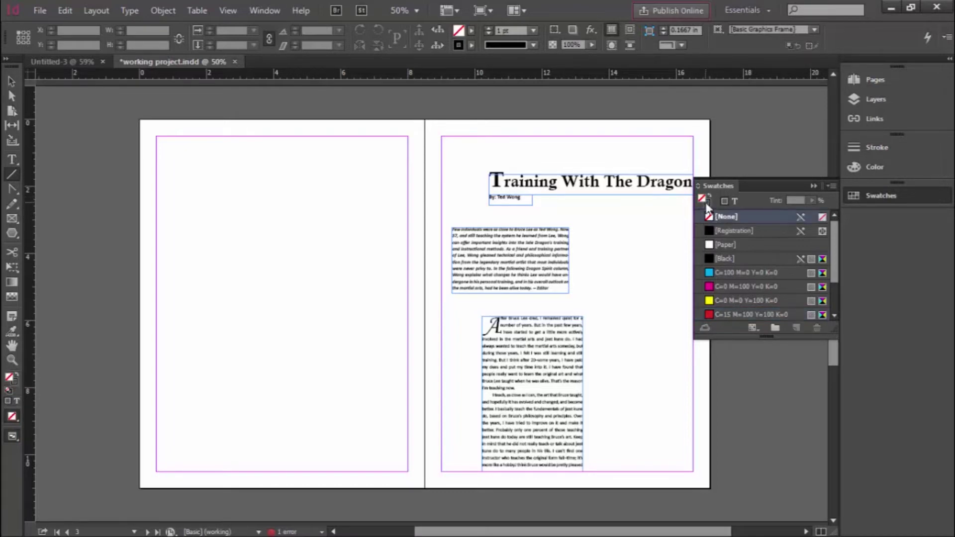
- Set the stroke color to the C=100 M=90 Y=10 K=0 swatch and enlarge the swatch list to show every color
click(707, 203)
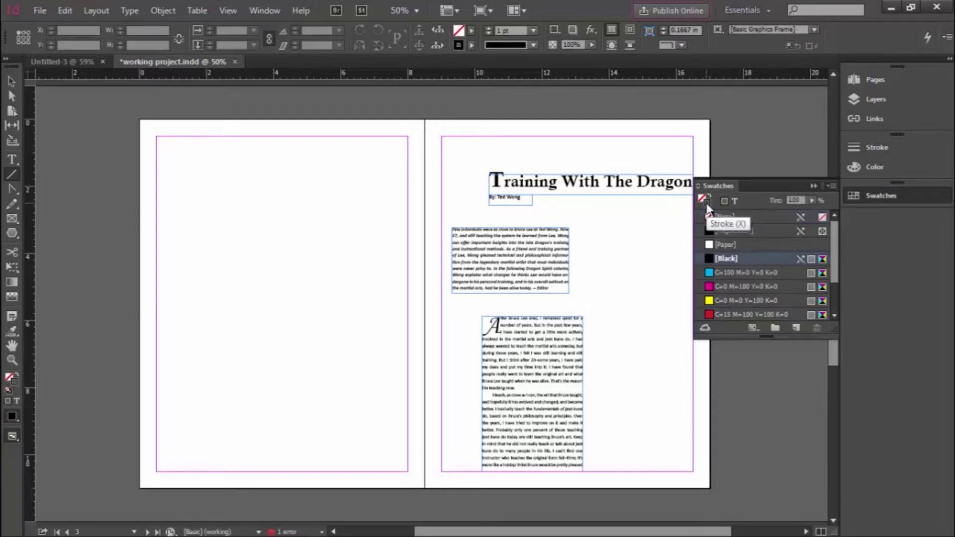
click(715, 272)
scroll(715, 294, down, 1)
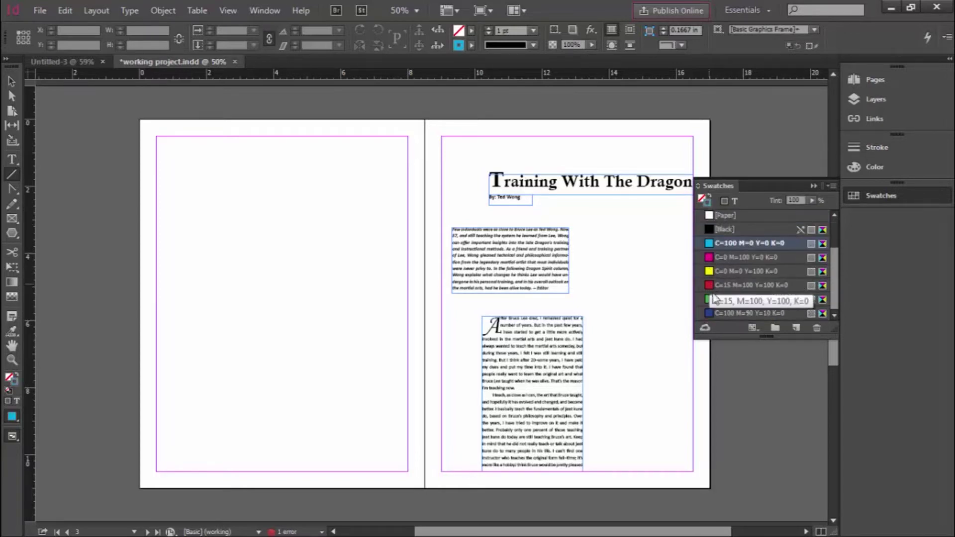
click(710, 313)
scroll(709, 311, up, 1)
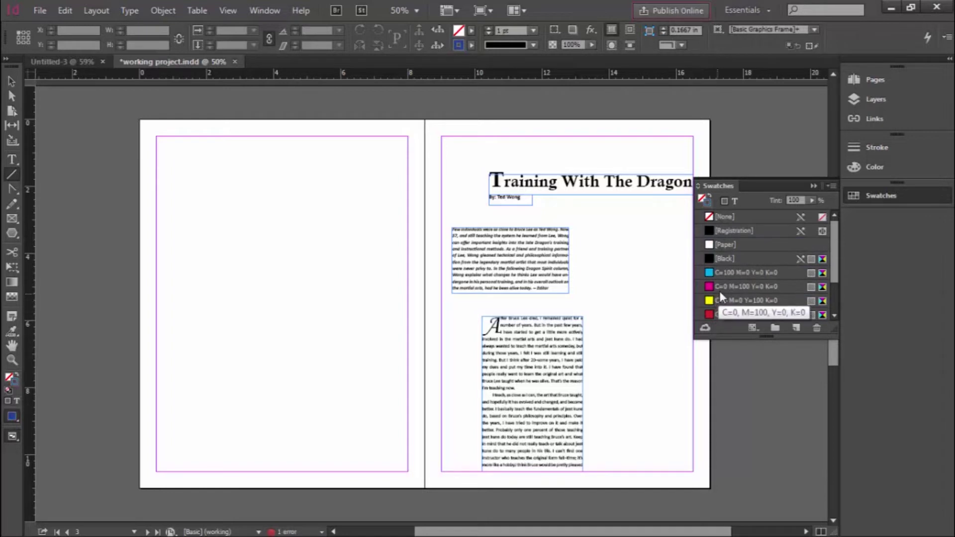
scroll(826, 289, down, 1)
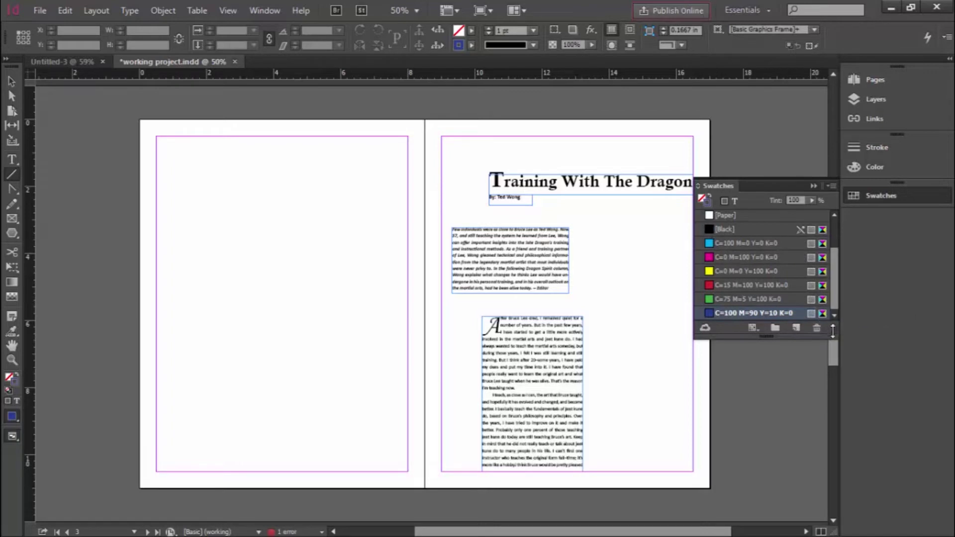
drag(831, 334, 822, 396)
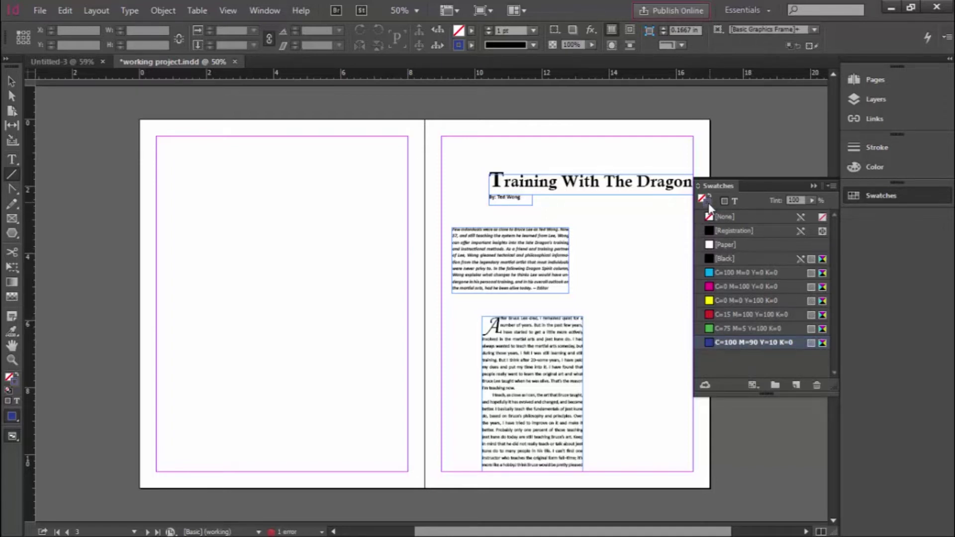
click(875, 194)
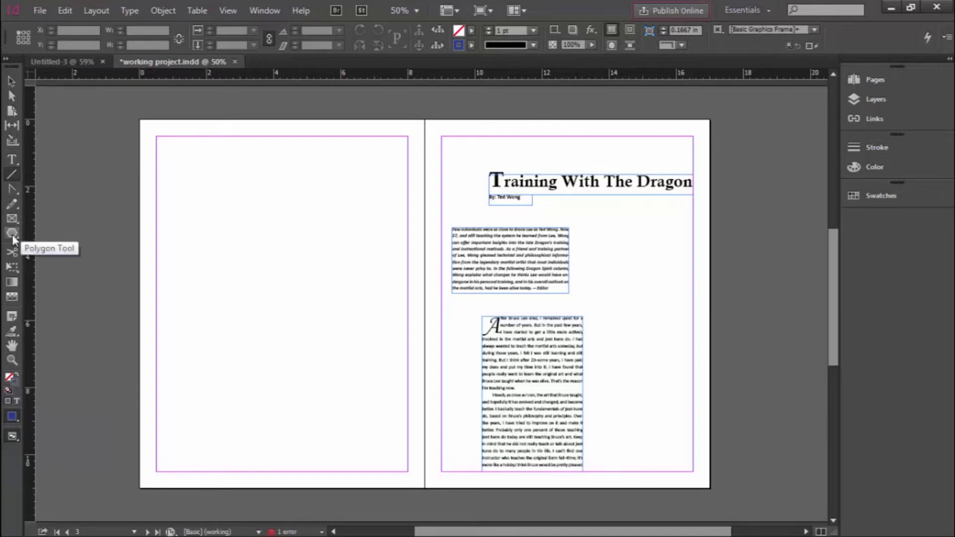
- Switch the active shape tool between Rectangle and Ellipse, finishing on the Rectangle tool
mouse_move(12, 235)
mouse_down()
mouse_move(45, 231)
mouse_move(10, 234)
mouse_up()
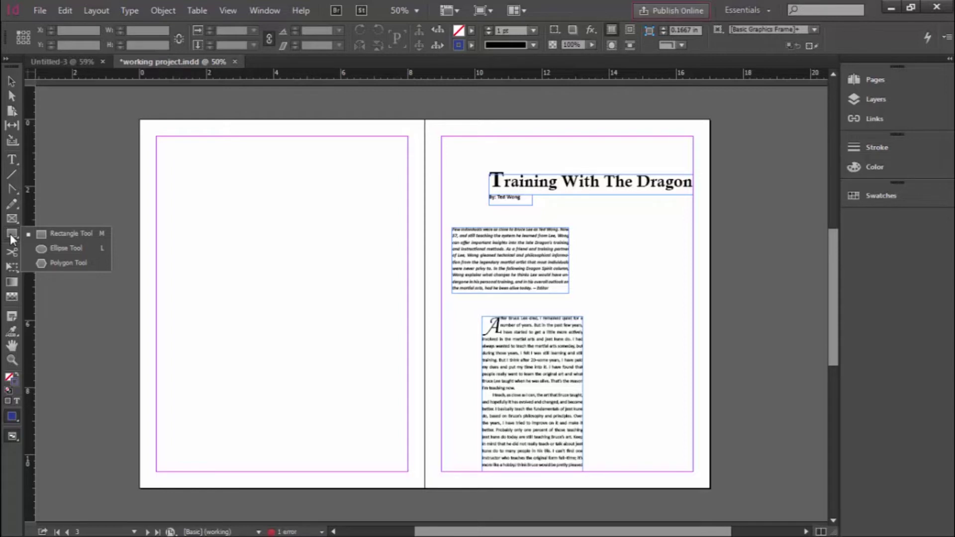
click(11, 172)
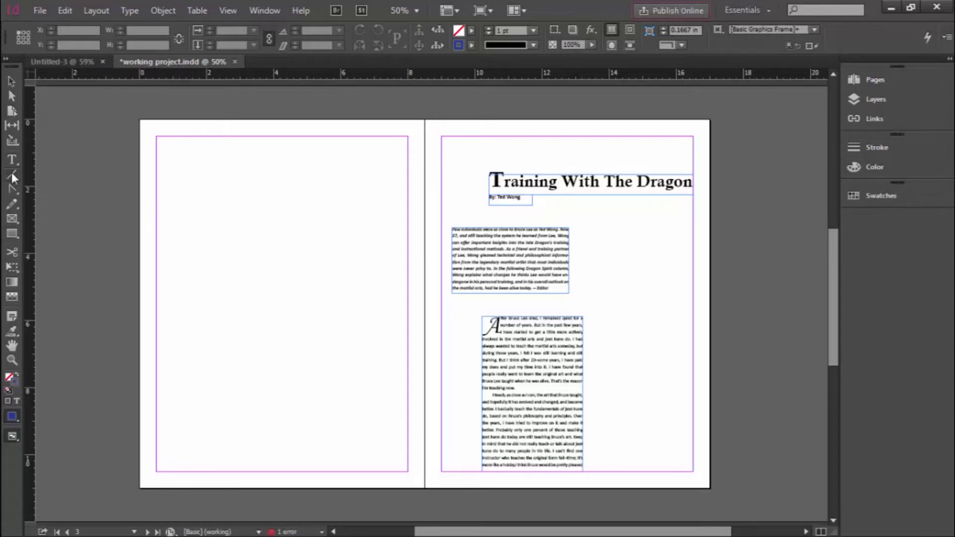
click(11, 234)
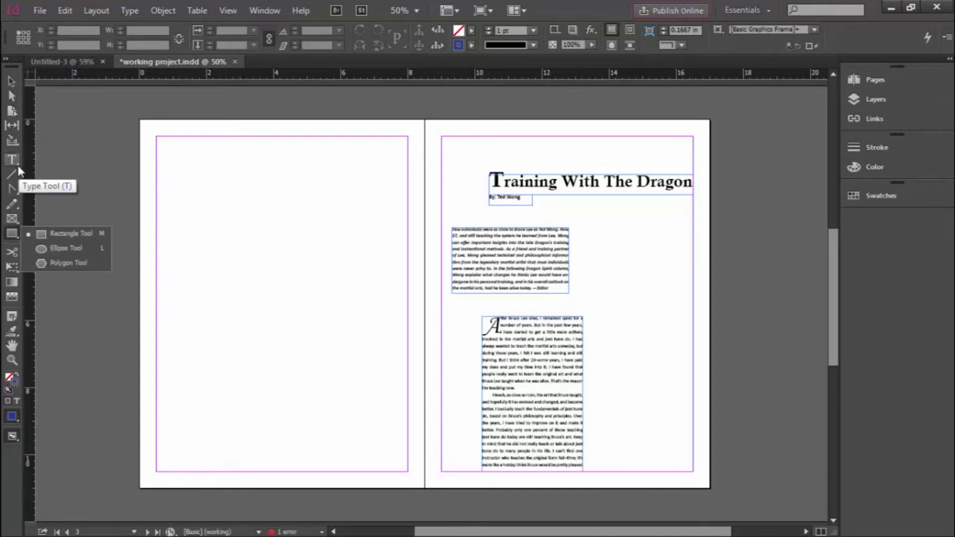
click(41, 248)
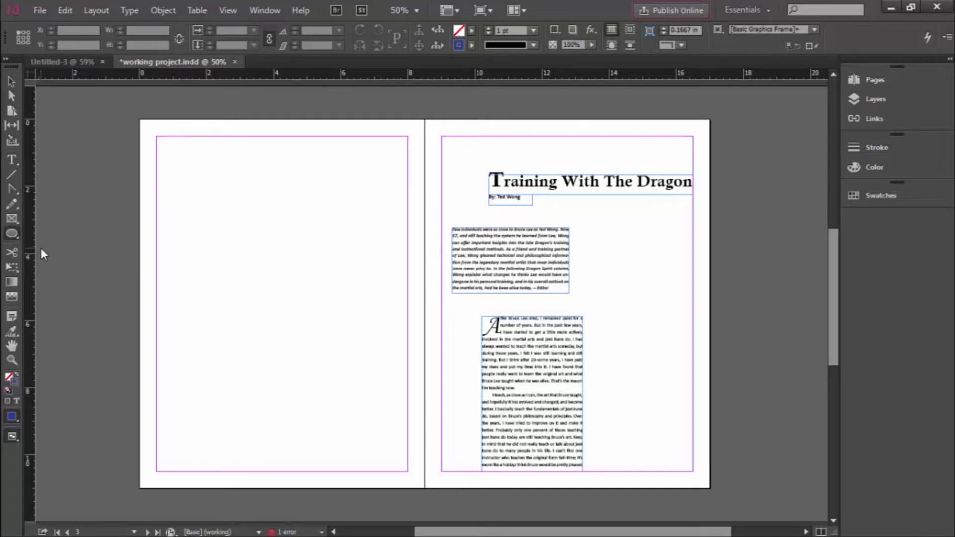
click(12, 236)
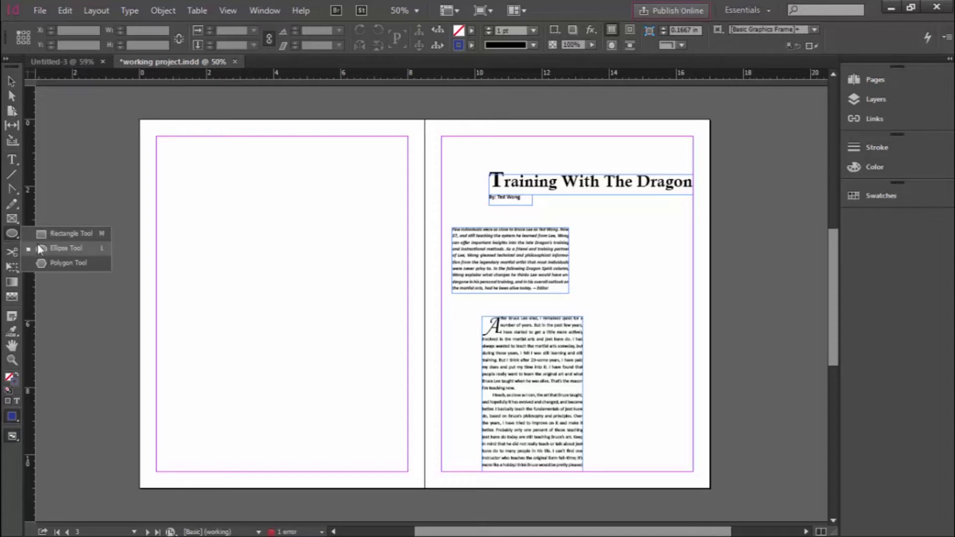
click(36, 248)
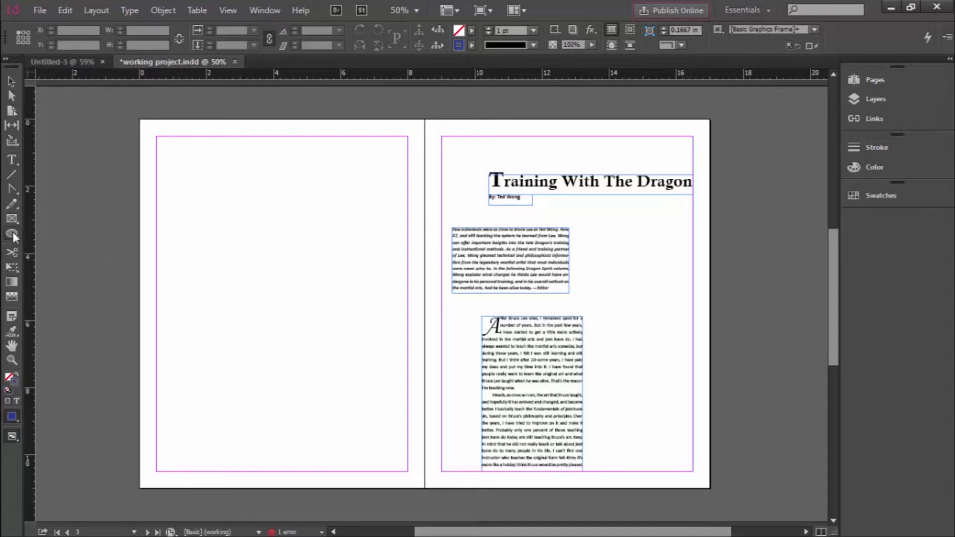
click(13, 232)
click(38, 231)
- Select the Line tool and set the stroke weight to 4 pt
click(10, 174)
click(878, 193)
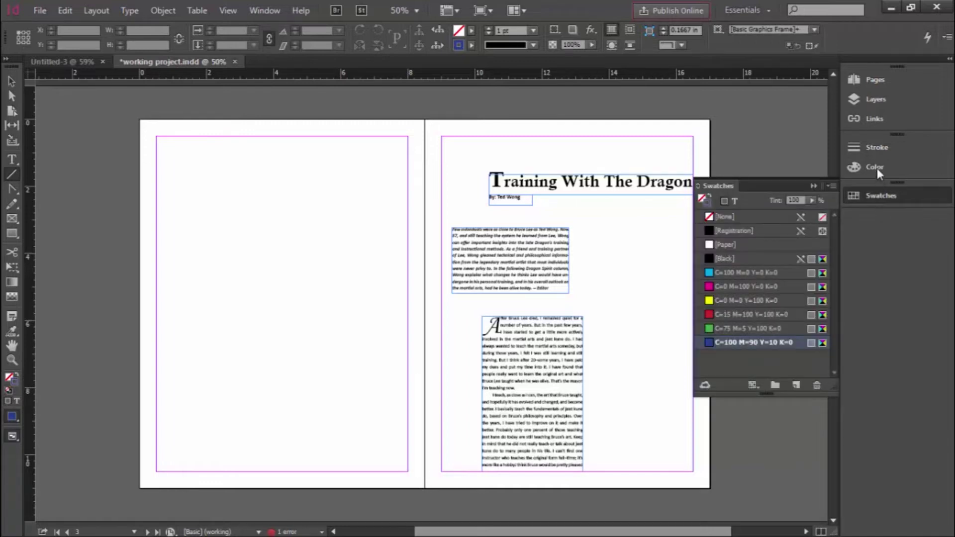
click(877, 147)
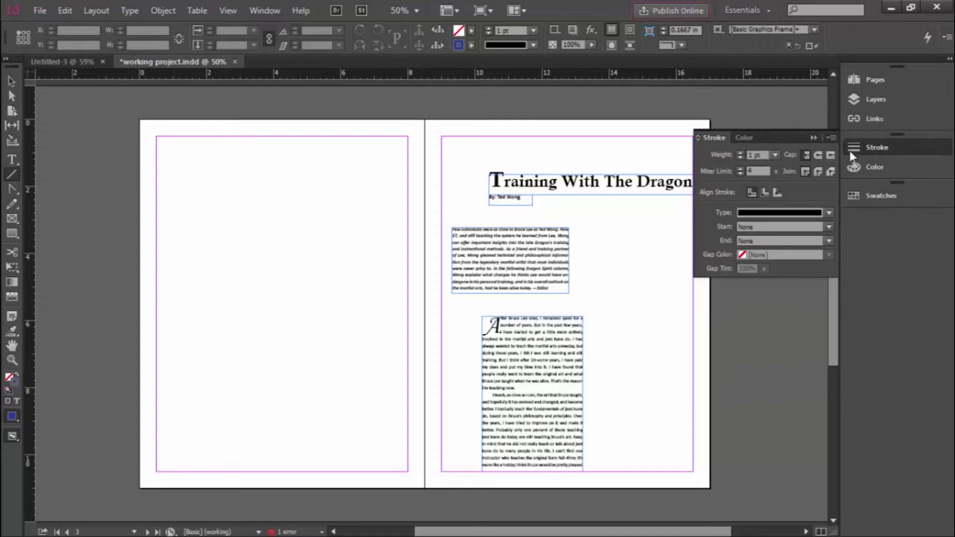
click(883, 145)
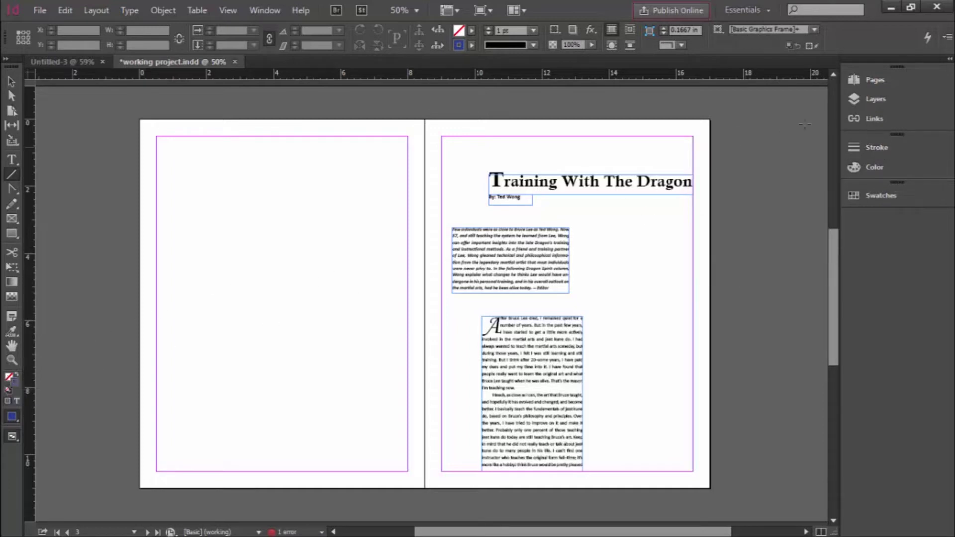
click(878, 147)
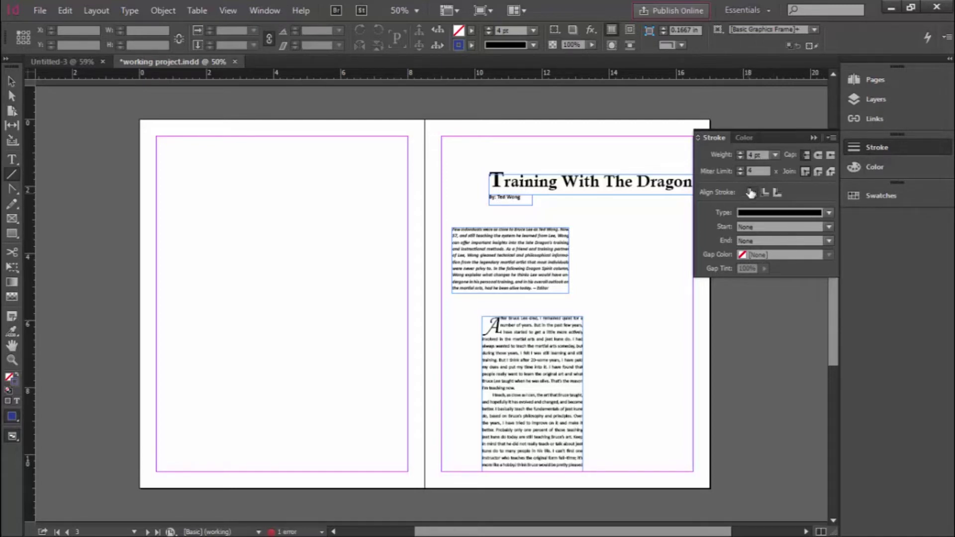
click(877, 149)
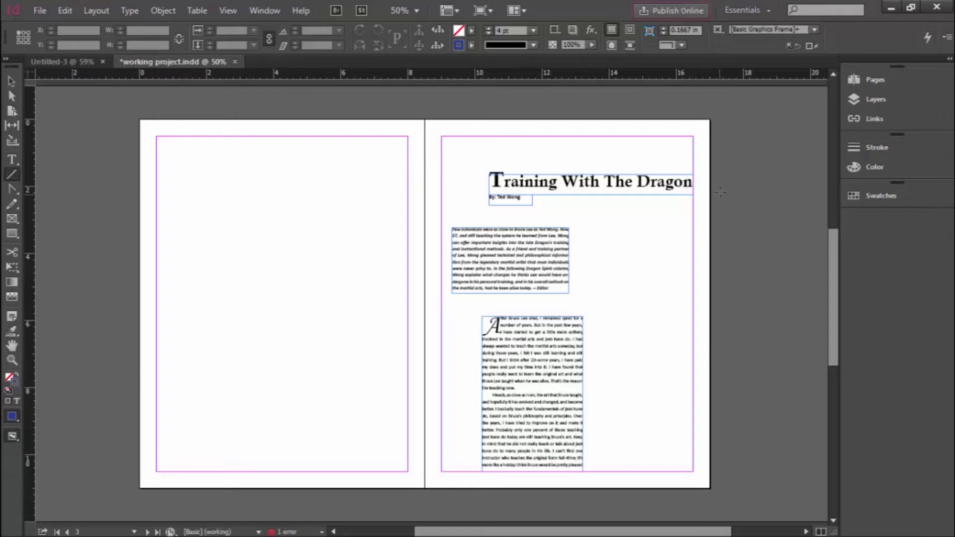
- Draw a straight horizontal line about 7.1 in long under the title "Training With The Dragon" and preview the spread without guides and frame edges
drag(721, 192, 483, 192)
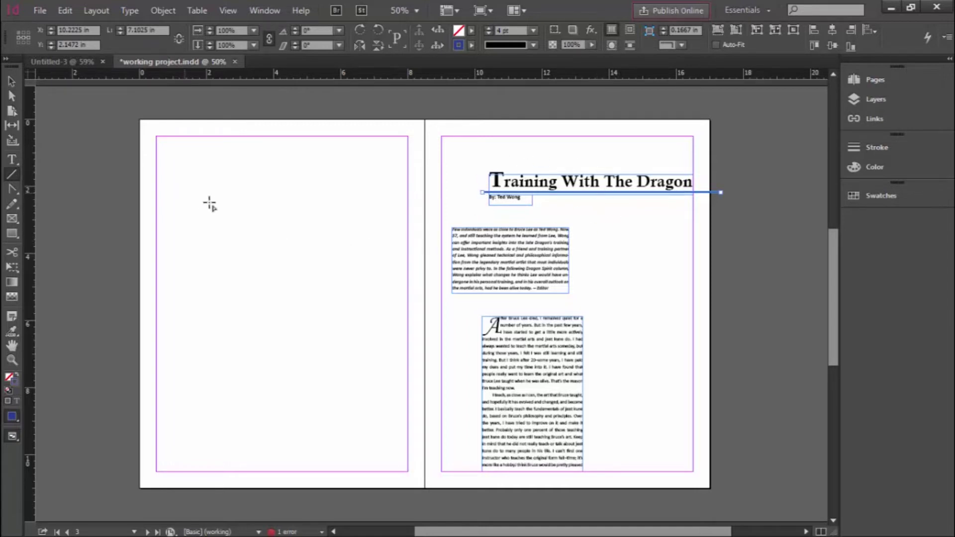
key(w)
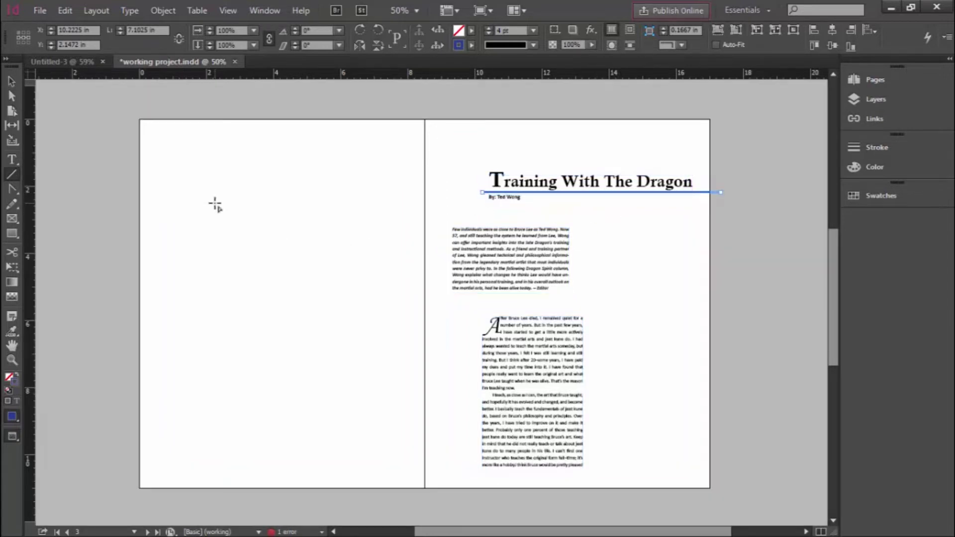
key(w)
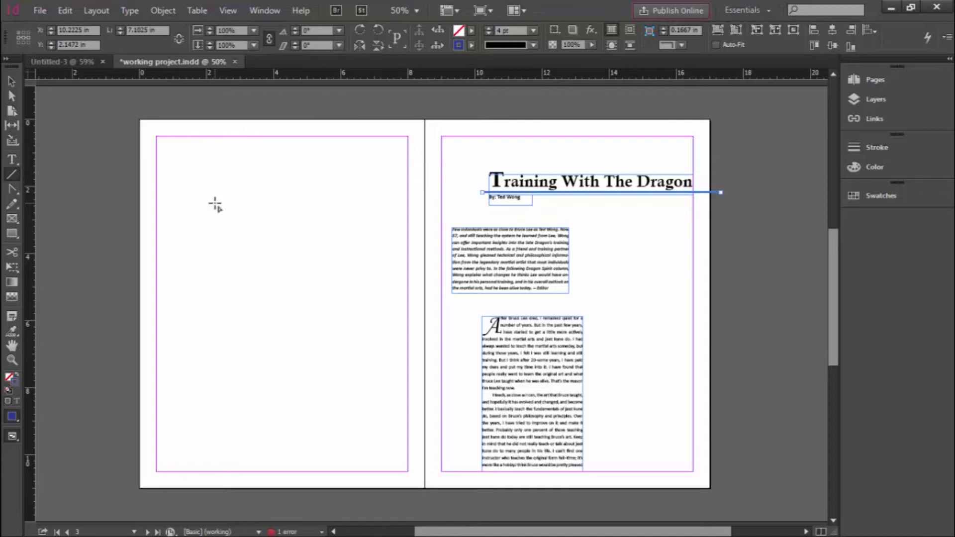
key(w)
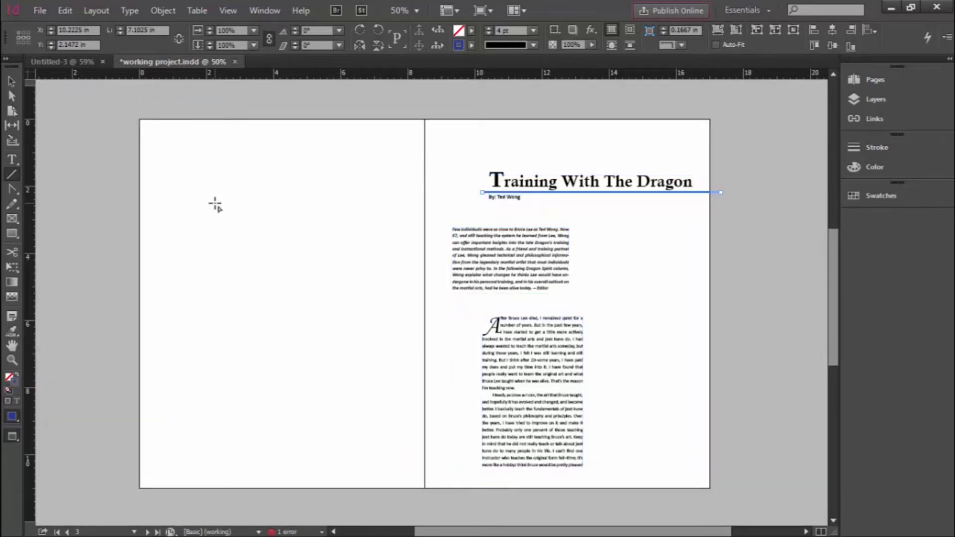
key(w)
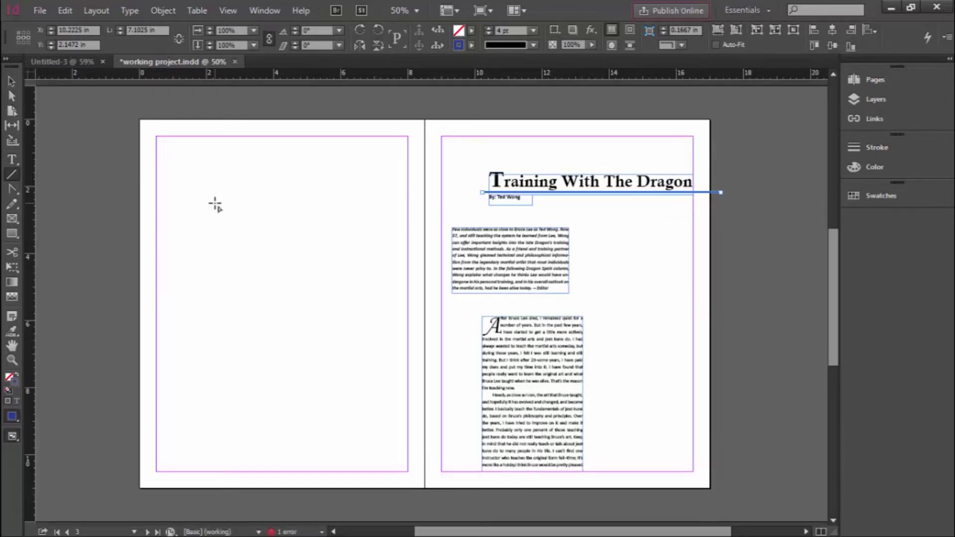
key(w)
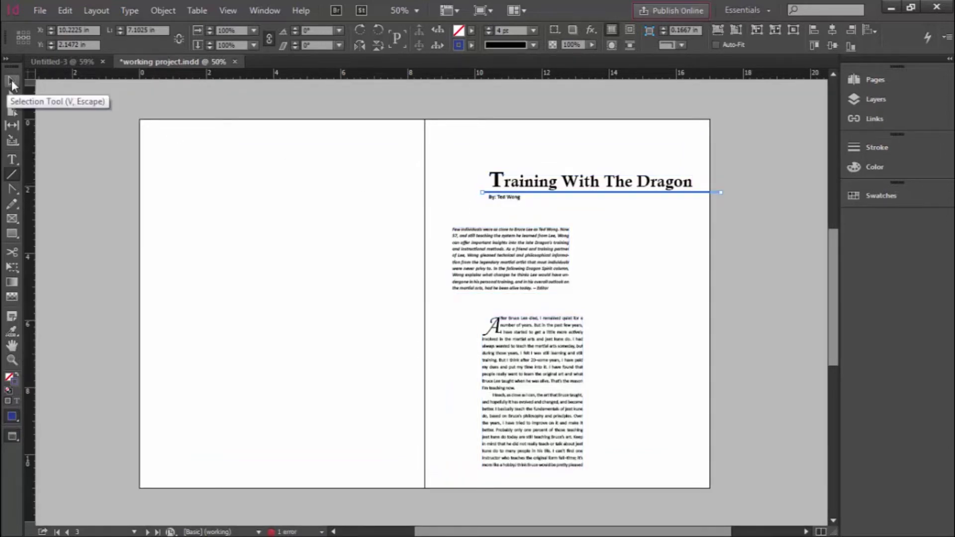
- Reposition the line just under the title and move the byline frame below it to about X 10.6 in, Y 2.4 in
click(11, 82)
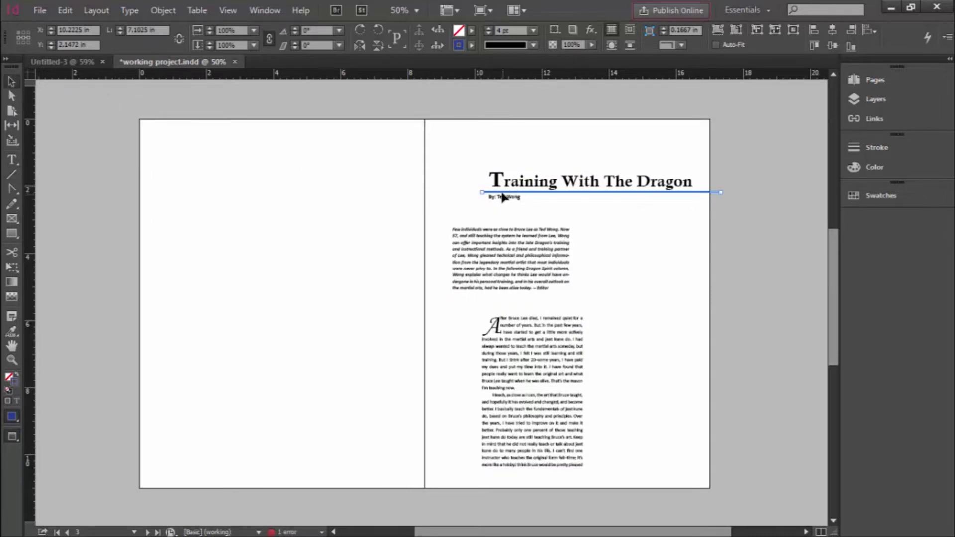
drag(503, 194, 536, 170)
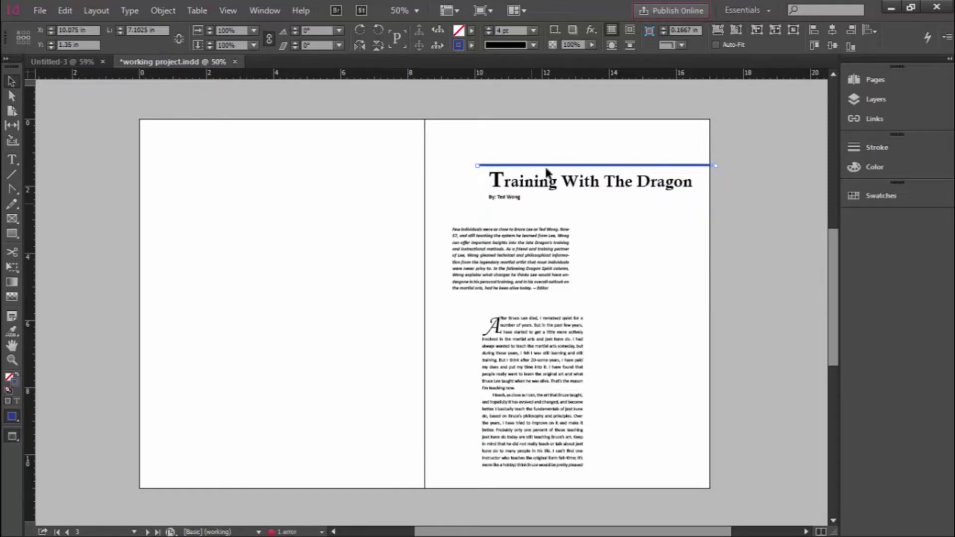
drag(545, 168, 506, 202)
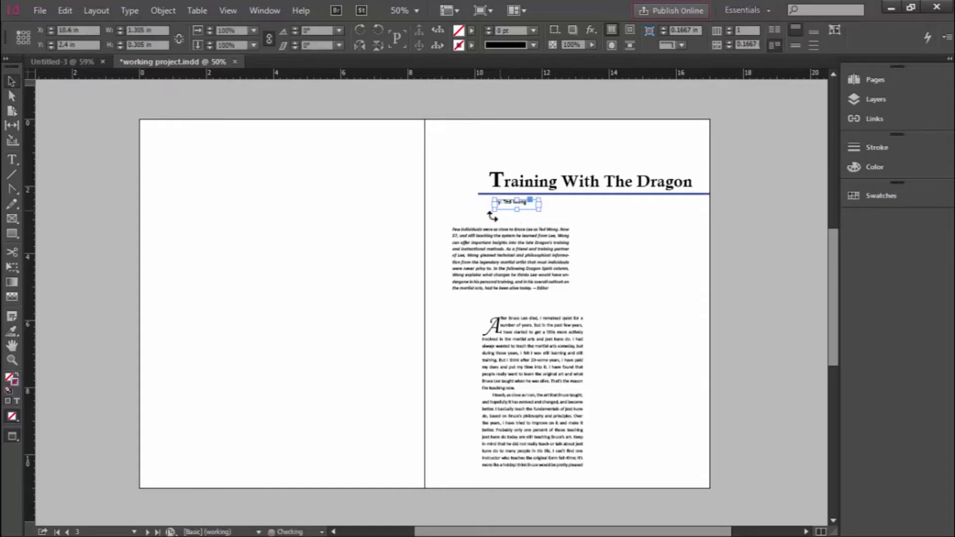
- Nudge the byline frame slightly up and left to about X 10.57 in, Y 2.33 in, closer to the line under the title
click(497, 225)
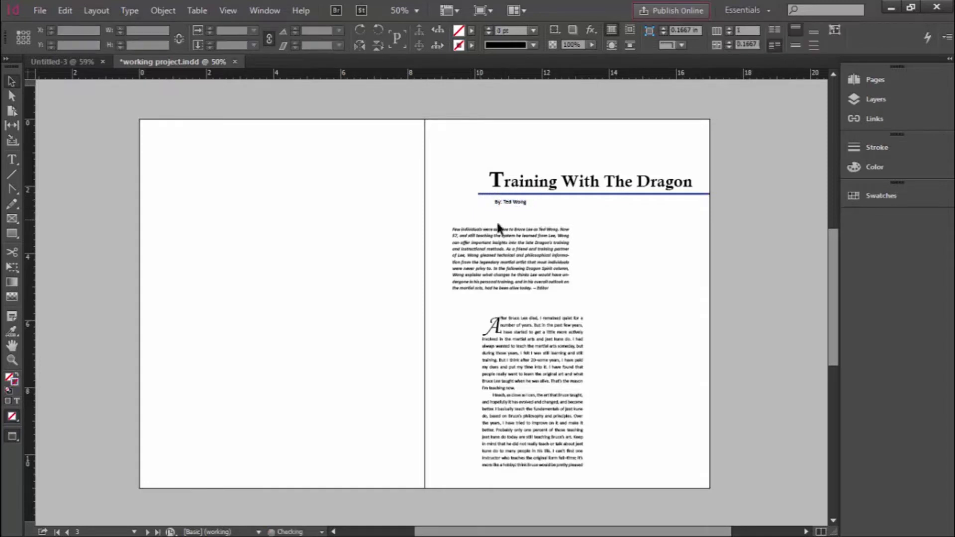
click(523, 206)
key(Up)
key(Up)
key(Up)
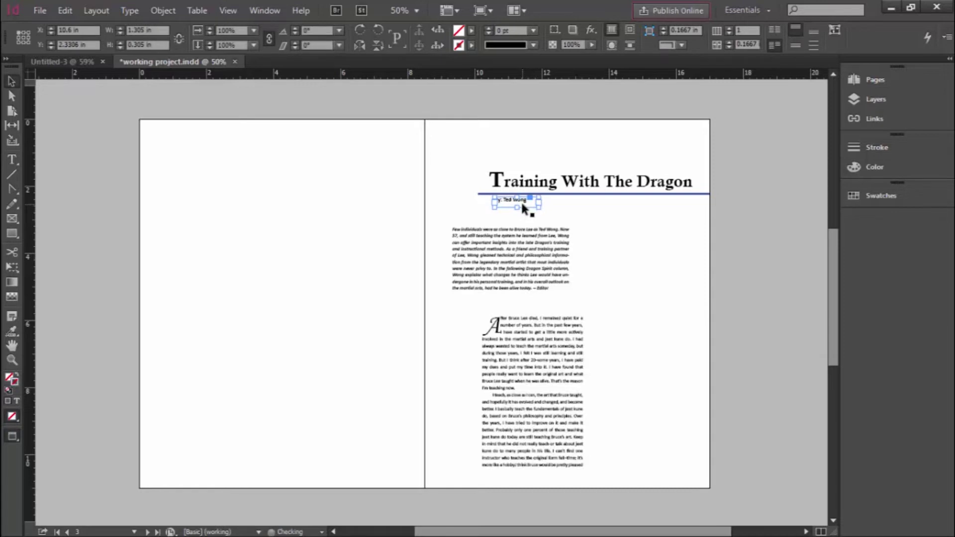
key(Left)
key(Left)
key(Down)
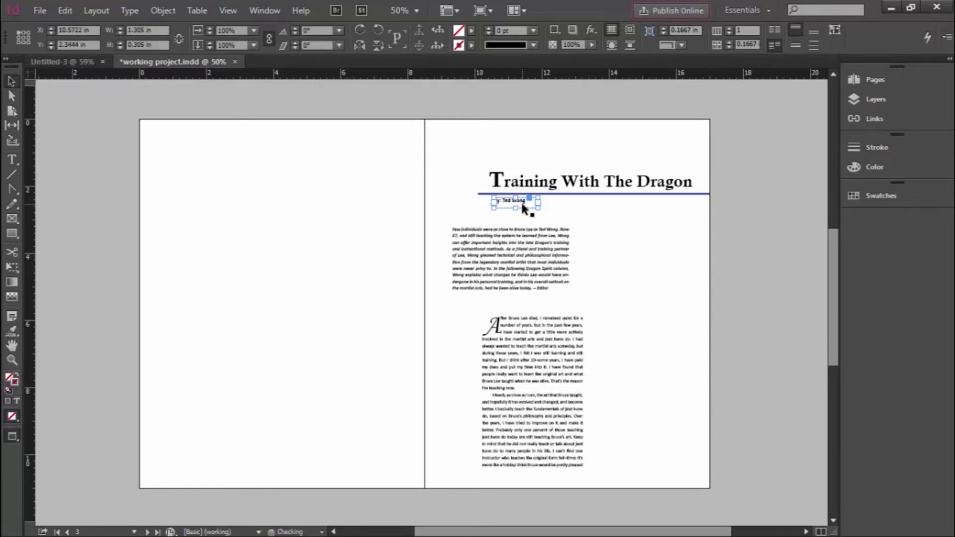
key(Up)
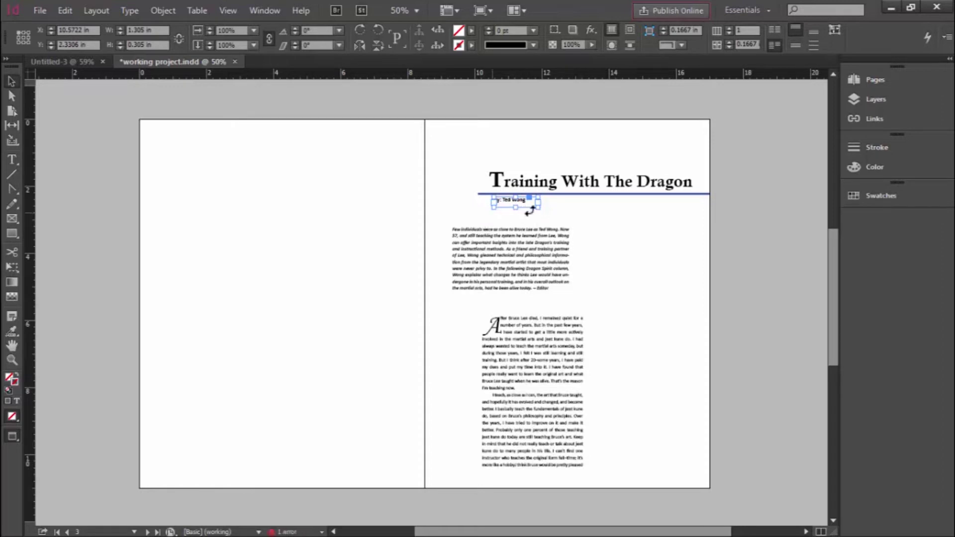
click(558, 216)
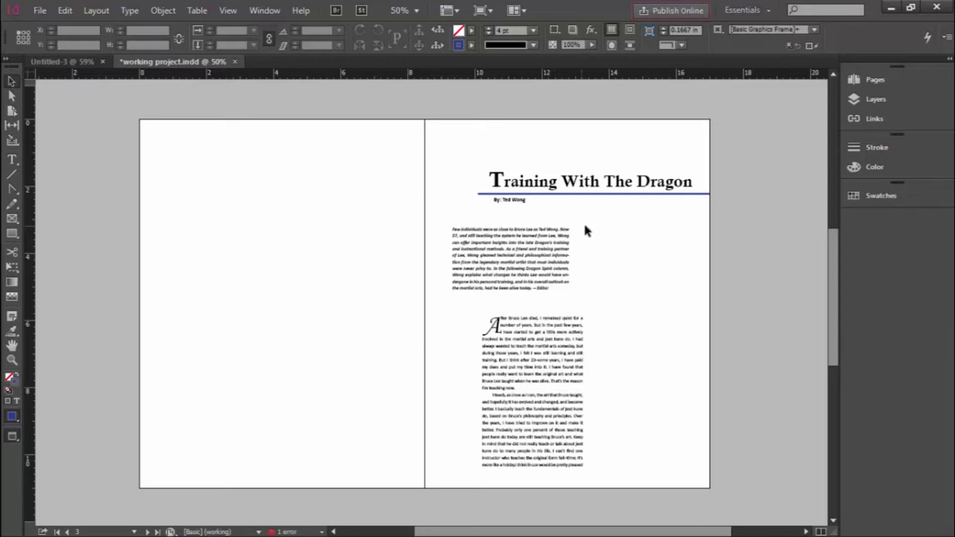
- Draw a rectangle about 4.7 in wide and 2.7 in high around the italic intro paragraph, starting at the spine
click(13, 234)
drag(425, 214, 581, 302)
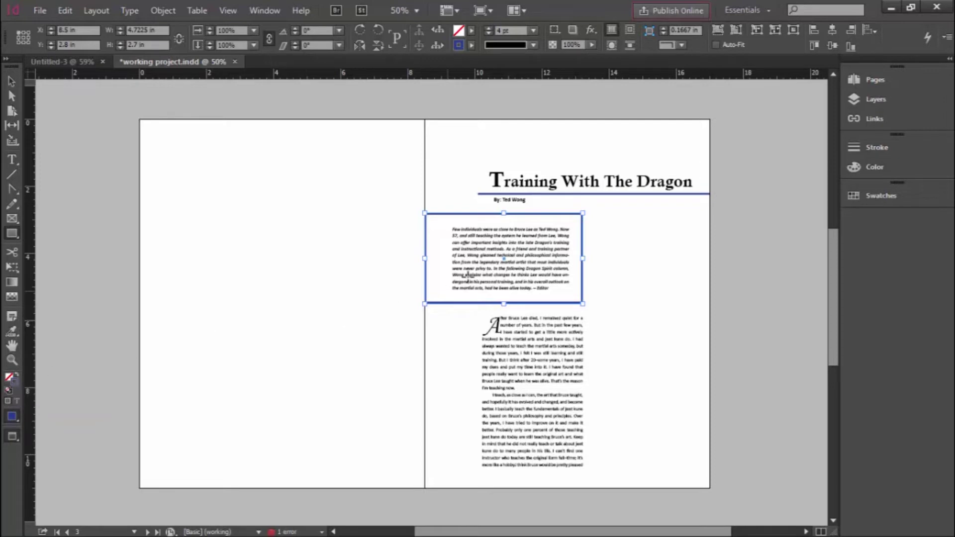
click(880, 146)
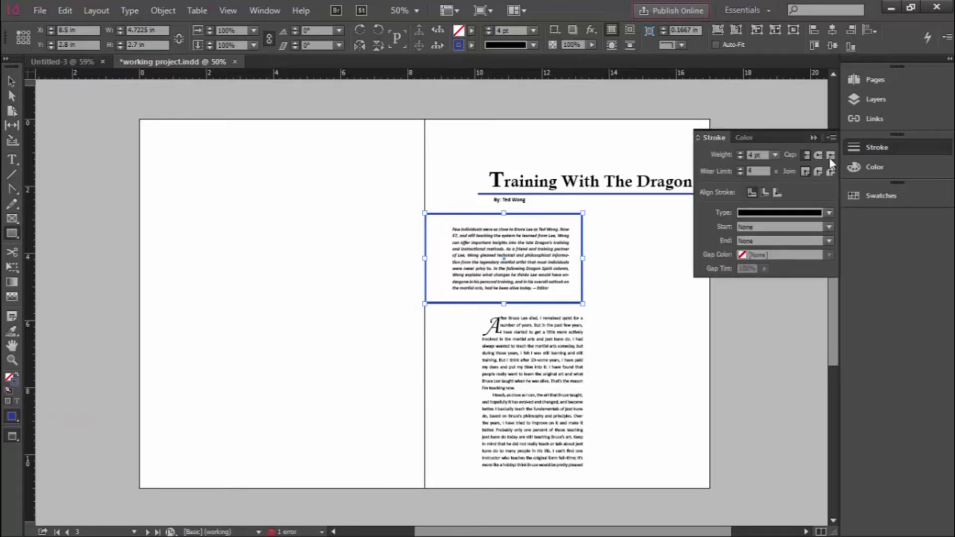
click(872, 148)
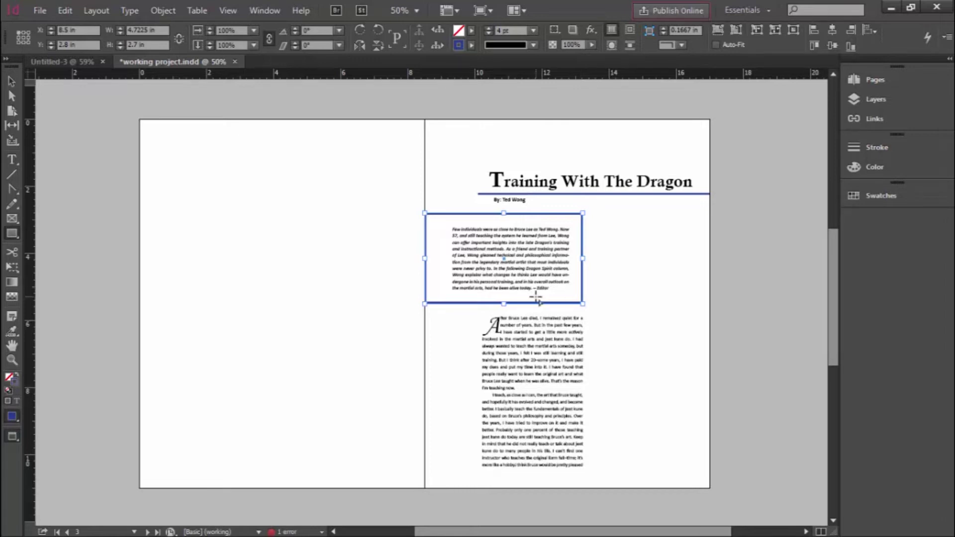
- Tighten the rectangle around the intro paragraph, moving its upper edge to Y 3 in and reducing its height to about 2.3 in
click(10, 82)
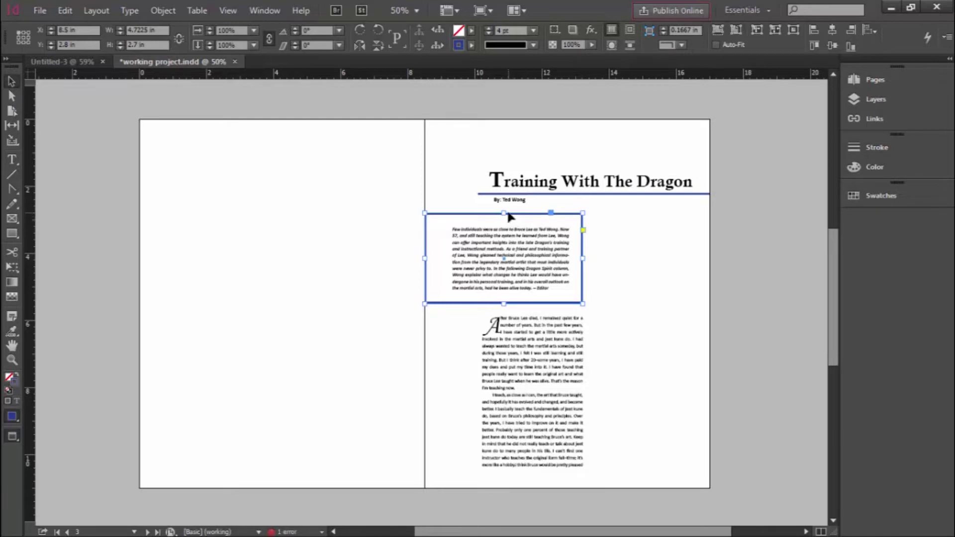
drag(504, 213, 504, 220)
drag(504, 296, 504, 297)
drag(582, 260, 583, 259)
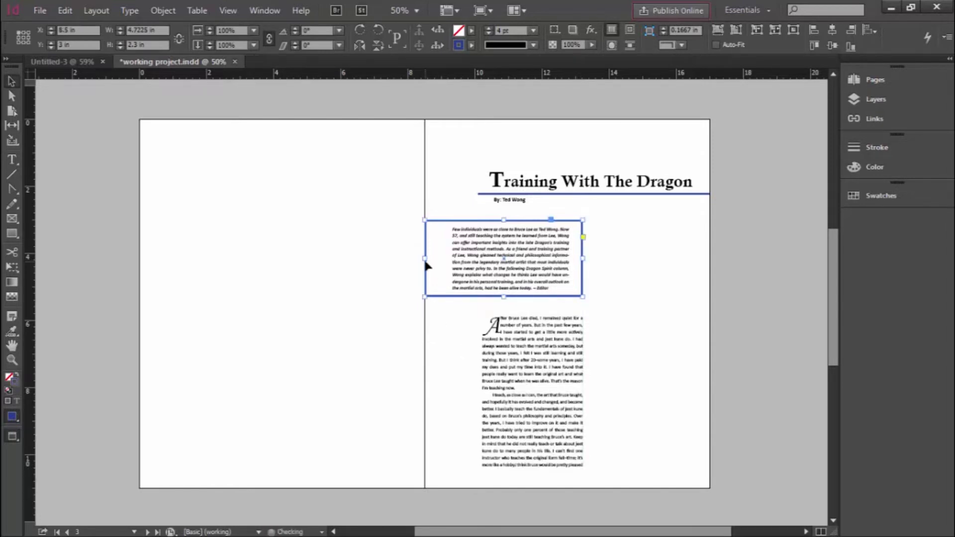
drag(425, 259, 427, 261)
click(435, 336)
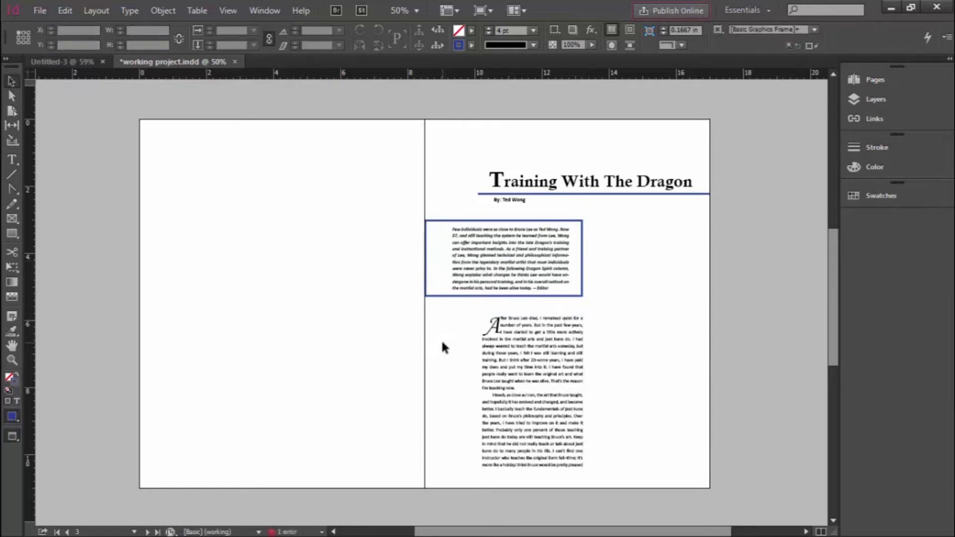
click(444, 232)
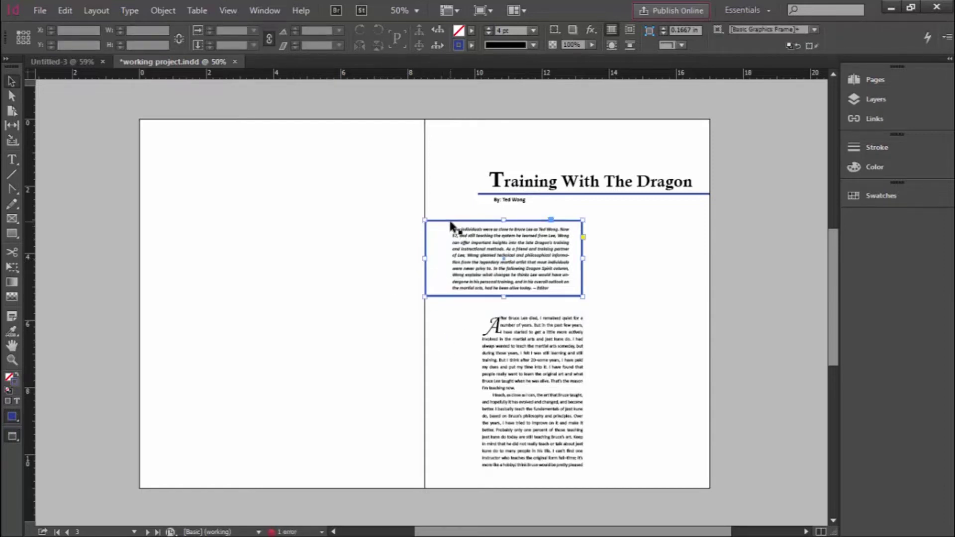
click(382, 249)
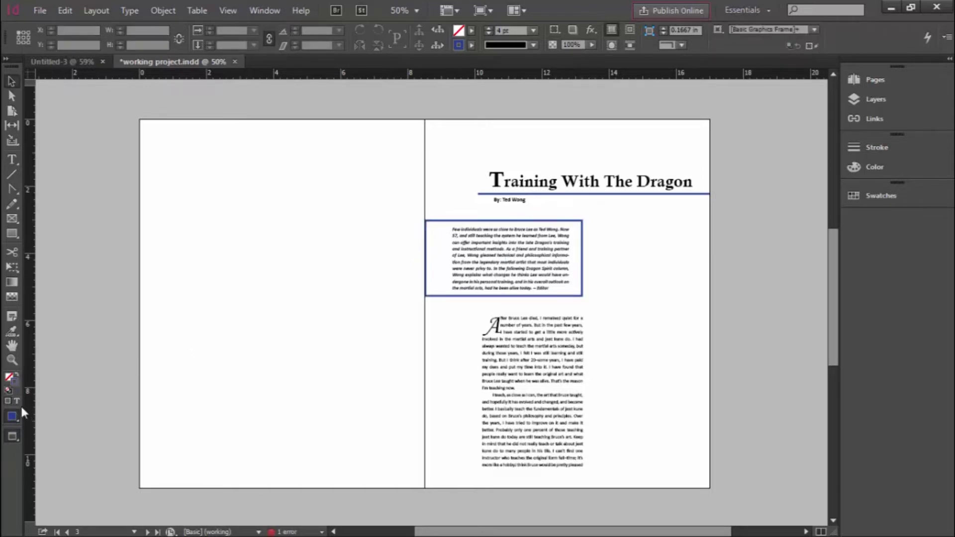
click(438, 223)
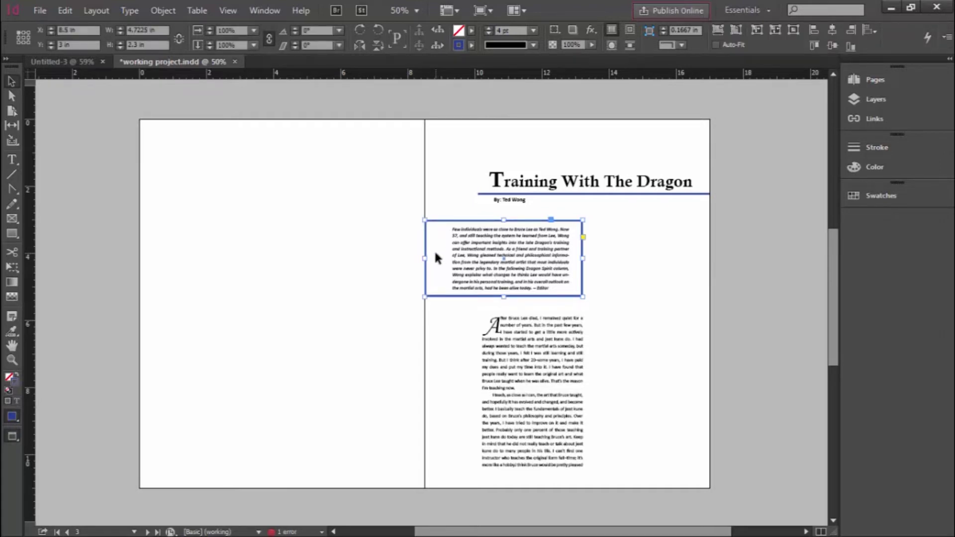
click(384, 267)
- Remove the stroke colour from the rectangle around the intro paragraph by applying the [None] swatch
click(456, 225)
click(10, 381)
click(876, 195)
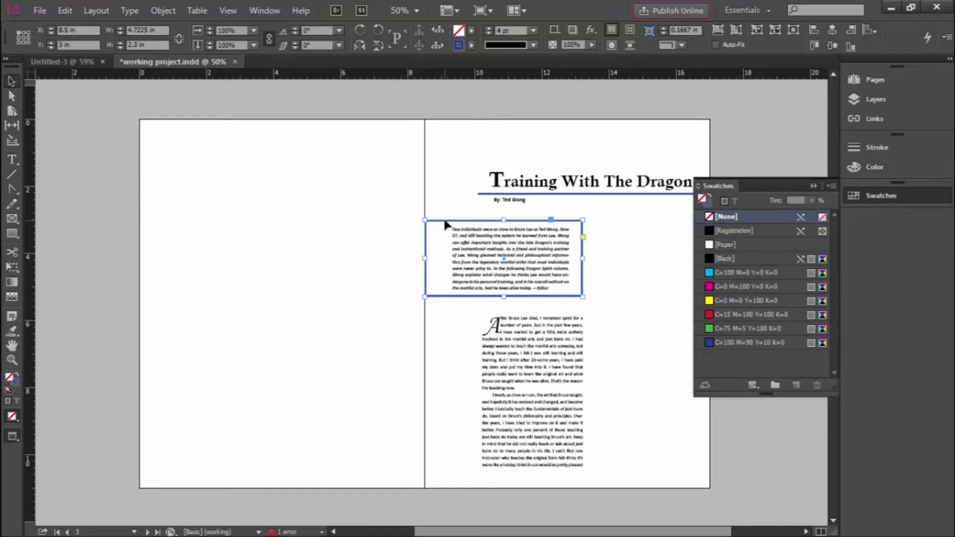
click(709, 203)
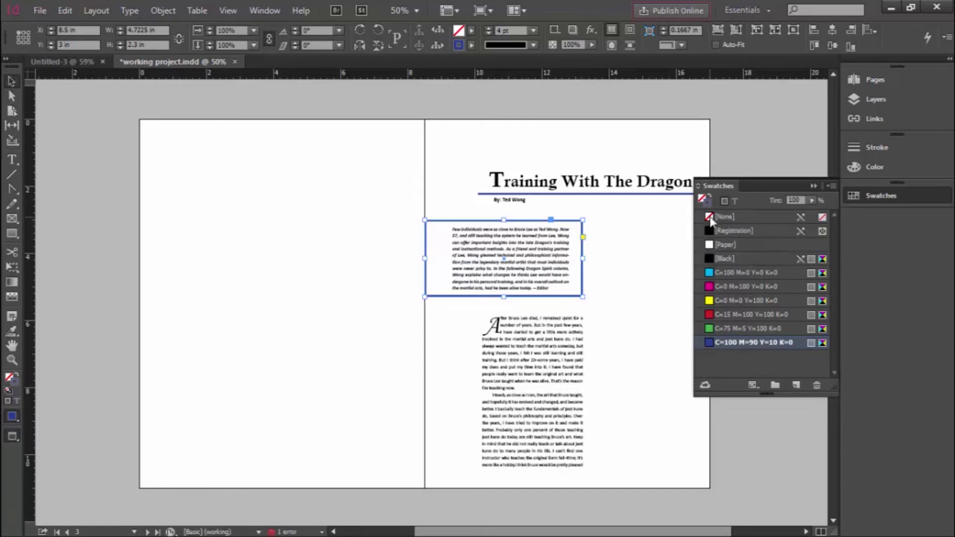
click(709, 217)
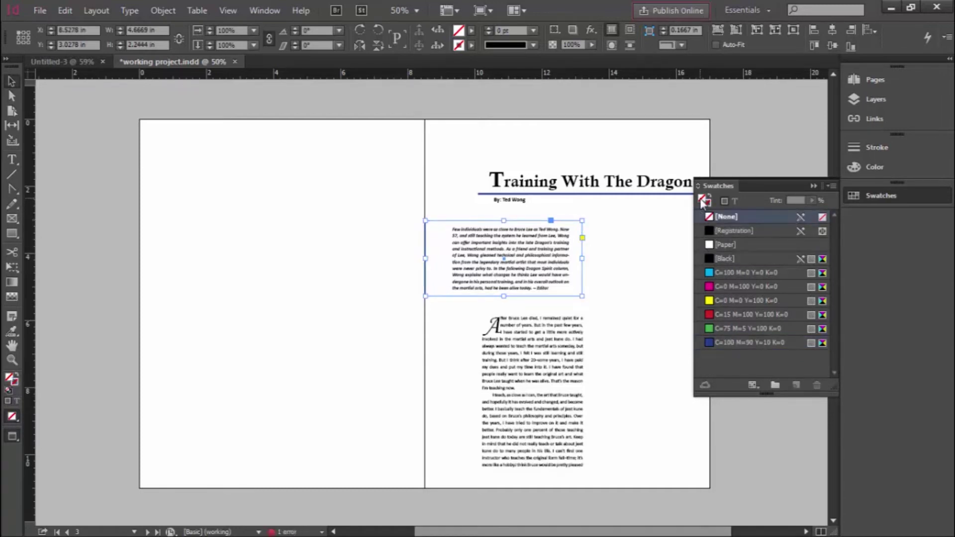
- Try several swatches as the rectangle's fill, including magenta, yellow, green, cyan and red C=15 M=100 Y=100 K=0
click(717, 286)
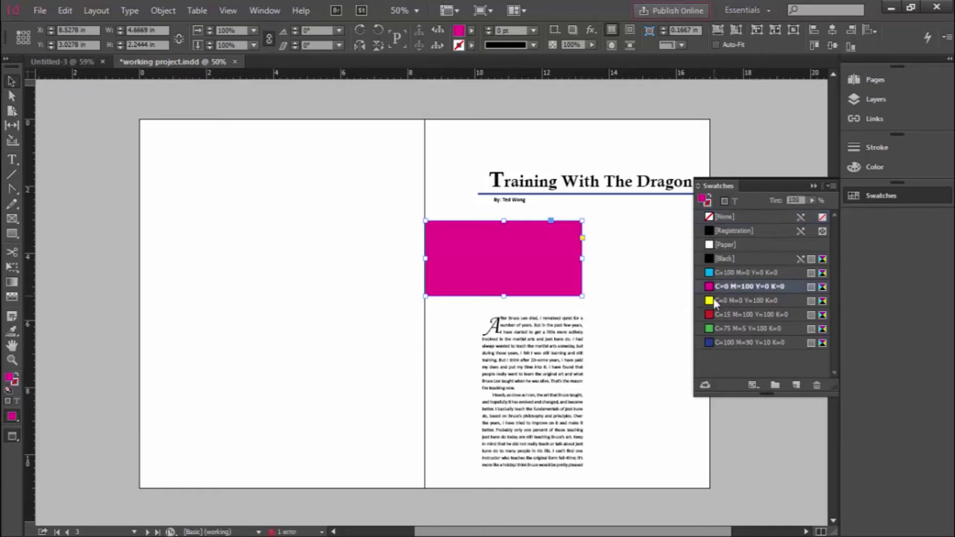
click(713, 301)
click(710, 314)
click(711, 329)
click(707, 342)
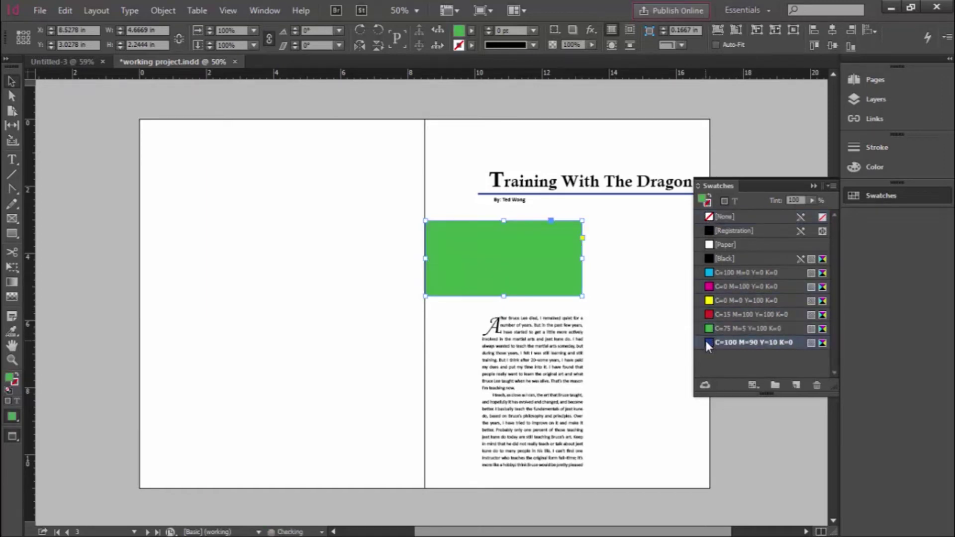
click(710, 329)
click(709, 315)
click(713, 301)
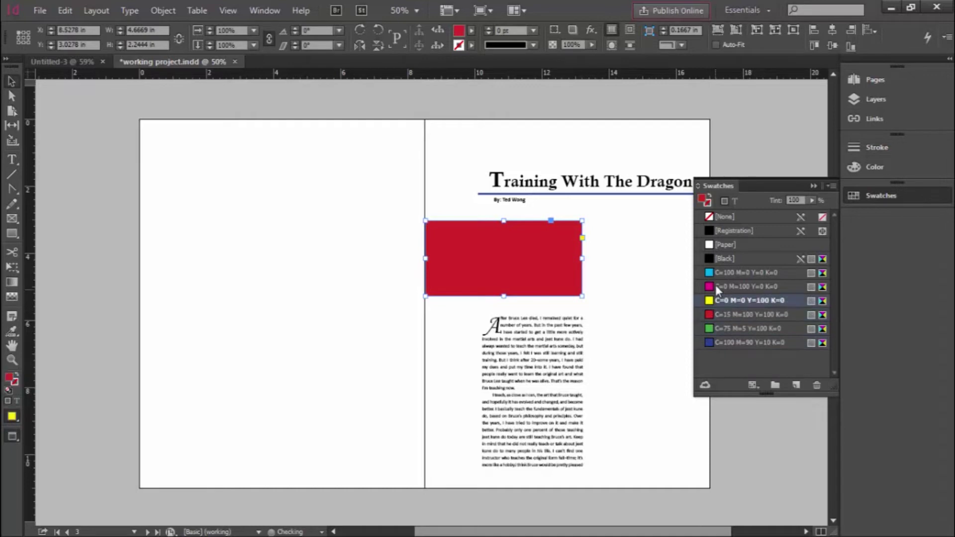
click(716, 286)
click(715, 273)
click(713, 287)
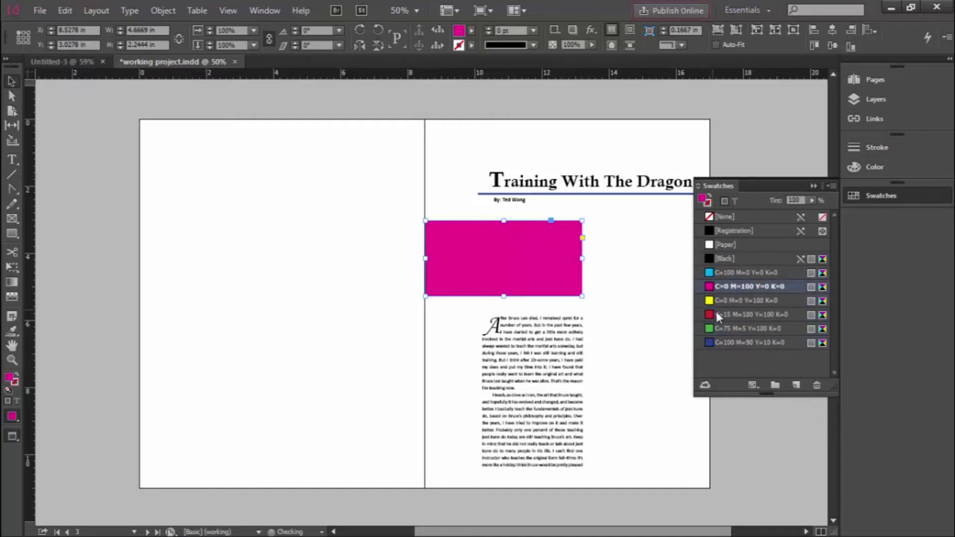
click(717, 314)
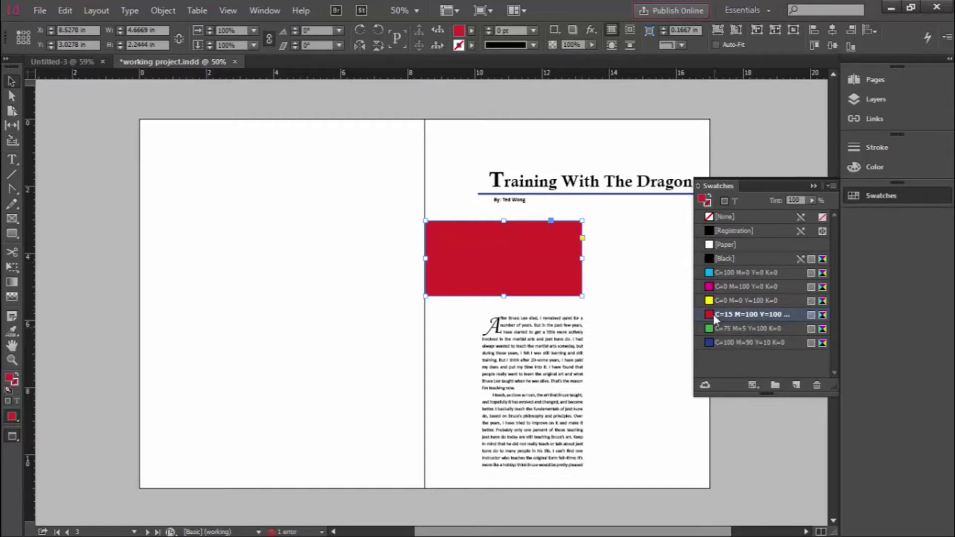
- Fill the rectangle with the blue swatch C=100 M=90 Y=10 K=0
click(714, 342)
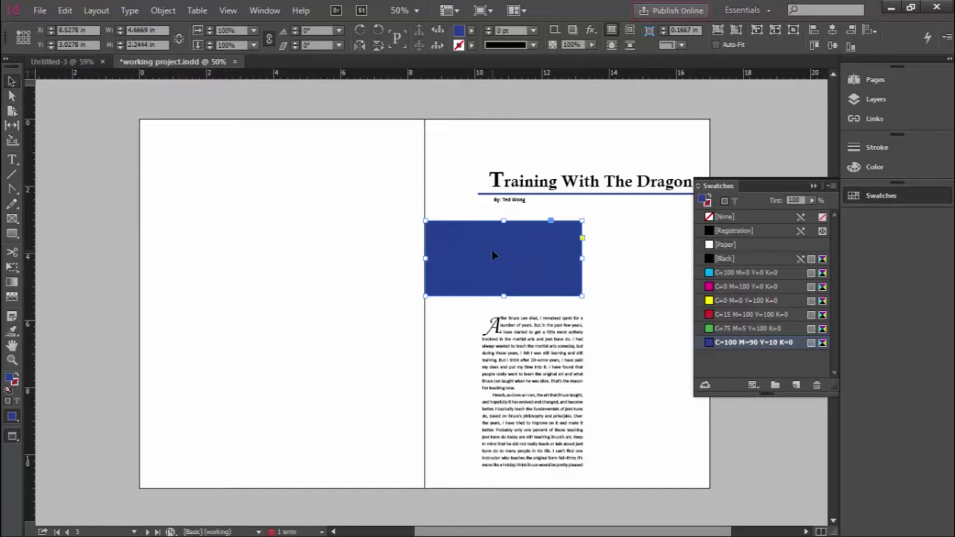
click(627, 285)
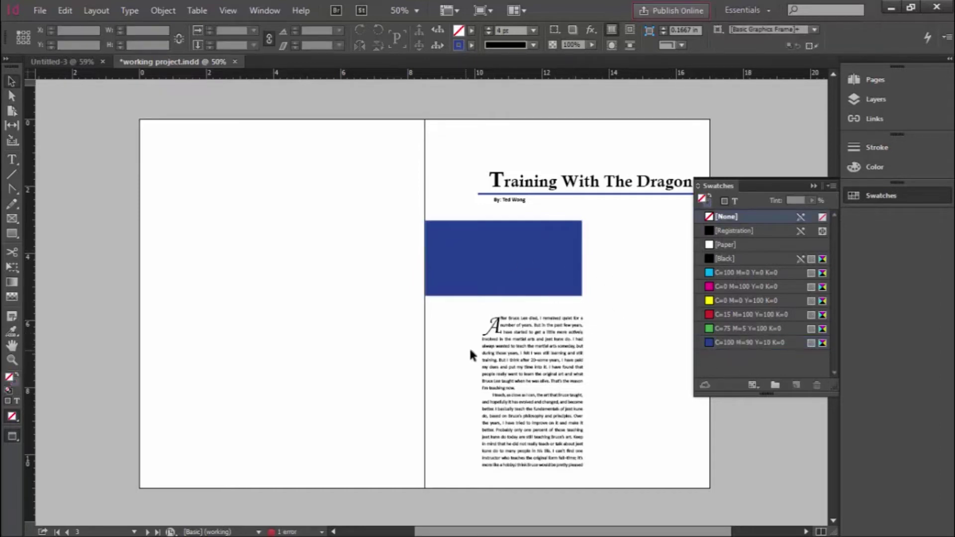
- Apply the red swatch C=15 M=100 Y=100 K=0 to the blue rectangle's stroke
click(478, 270)
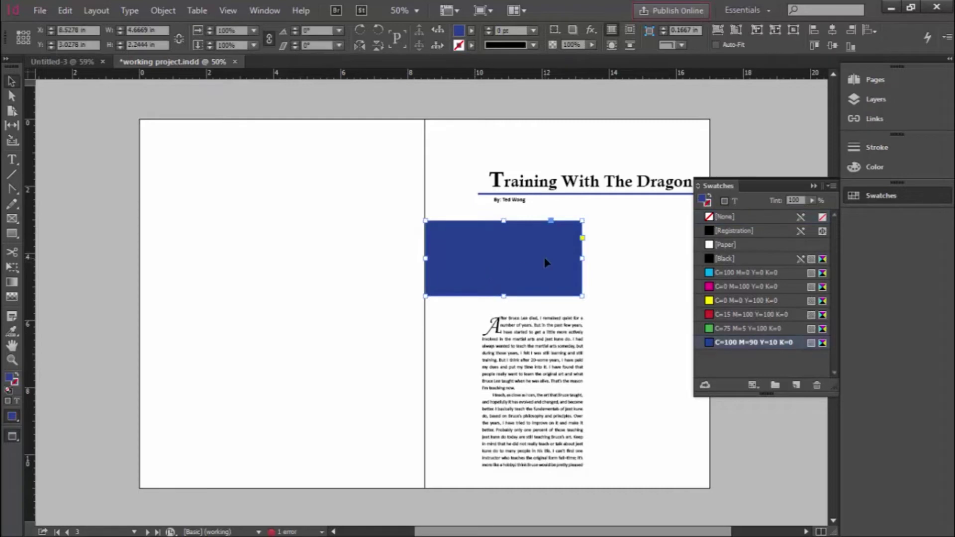
click(709, 204)
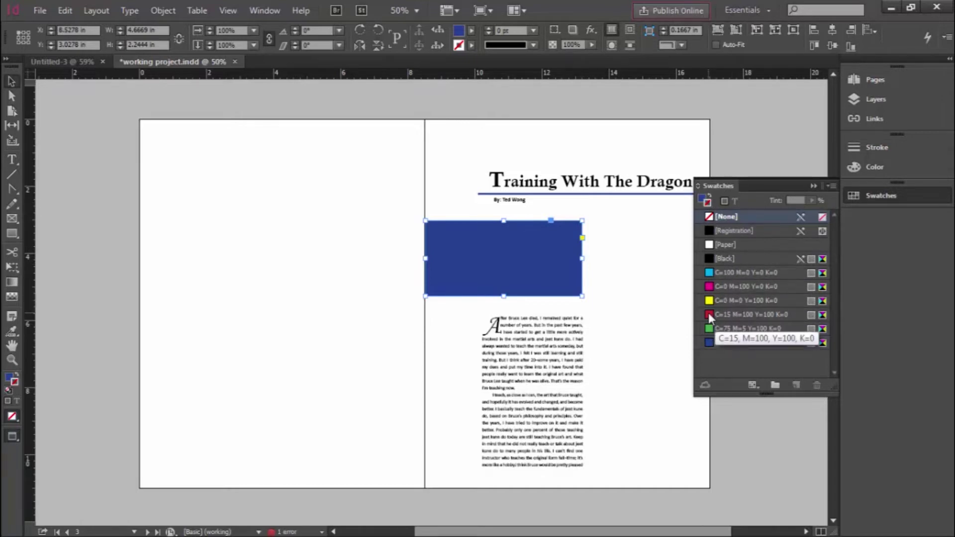
click(739, 314)
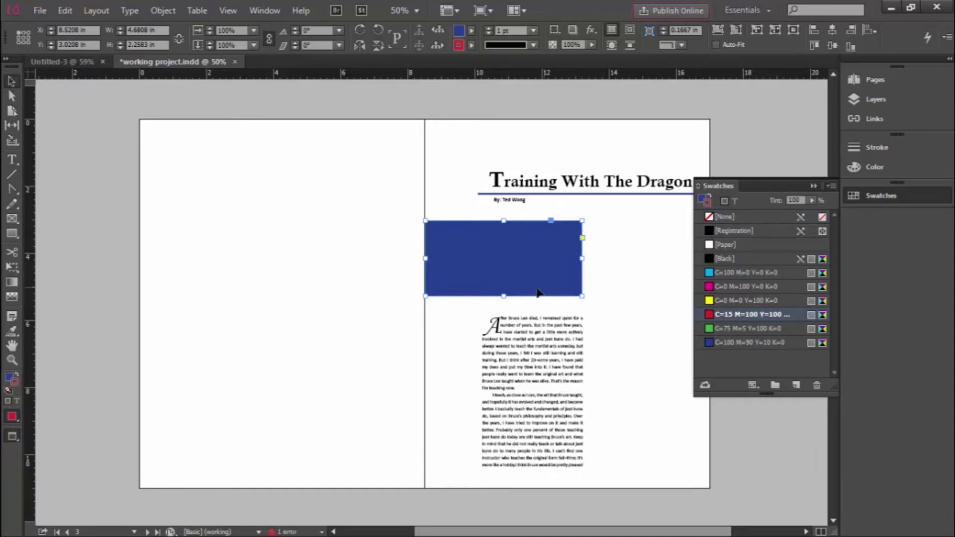
- Increase the rectangle's red stroke weight to 15 pt
click(873, 147)
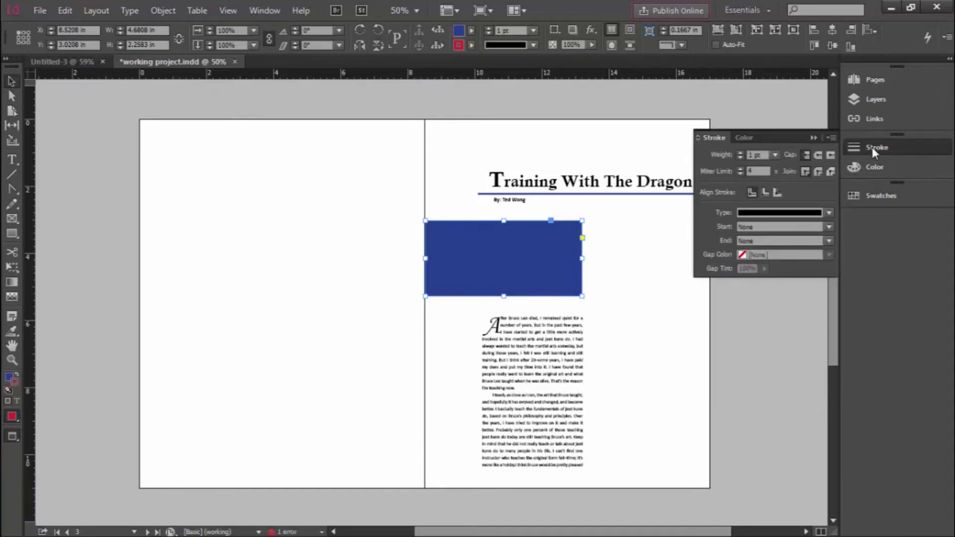
click(741, 152)
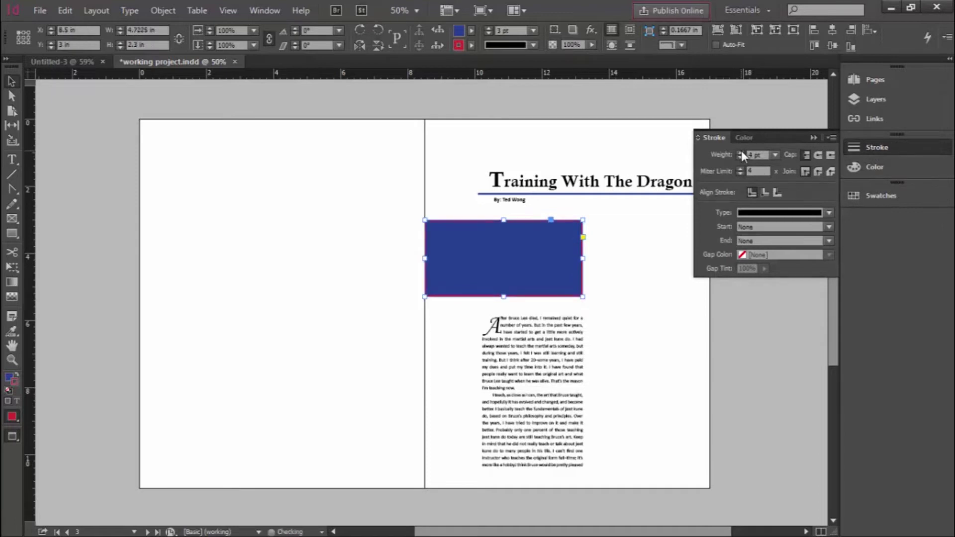
click(740, 152)
click(741, 153)
click(740, 153)
click(741, 152)
click(741, 151)
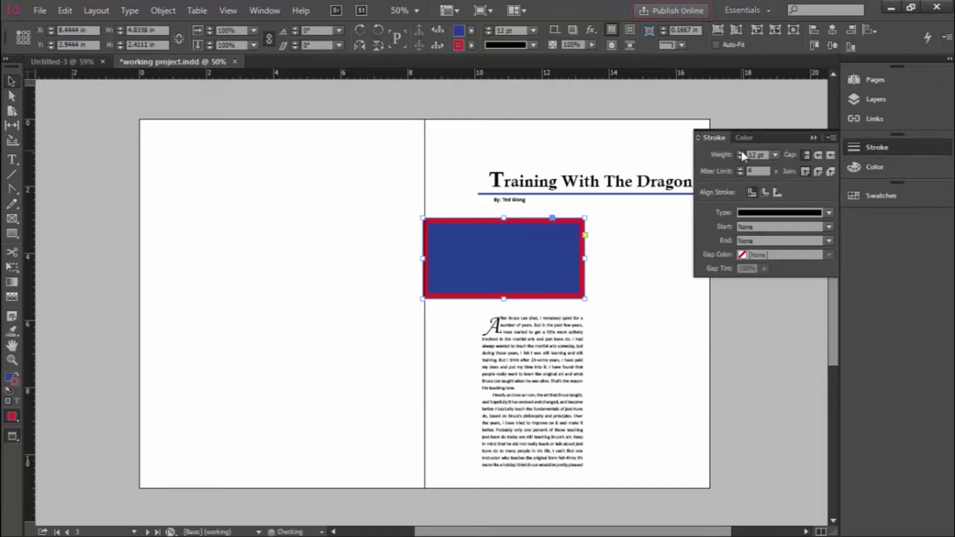
click(741, 151)
click(741, 152)
click(741, 152)
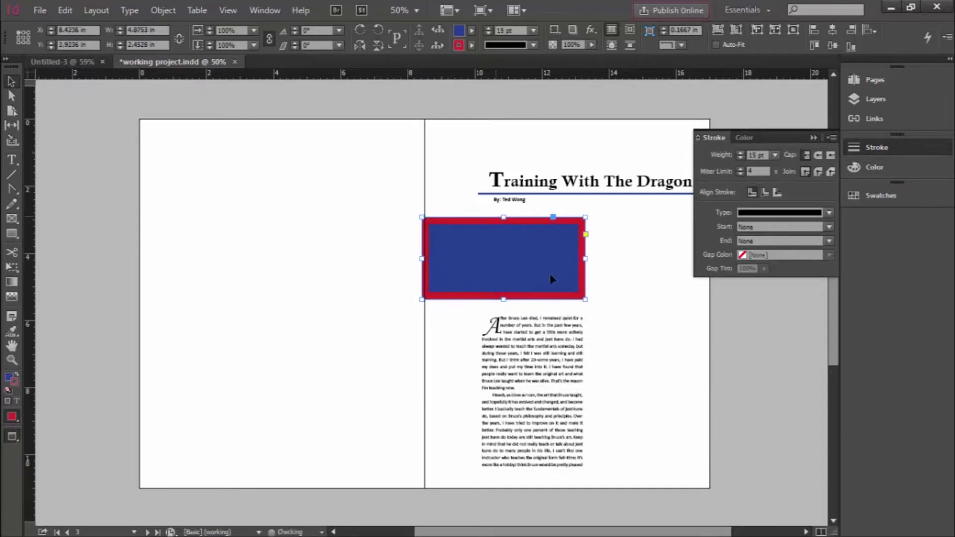
click(612, 276)
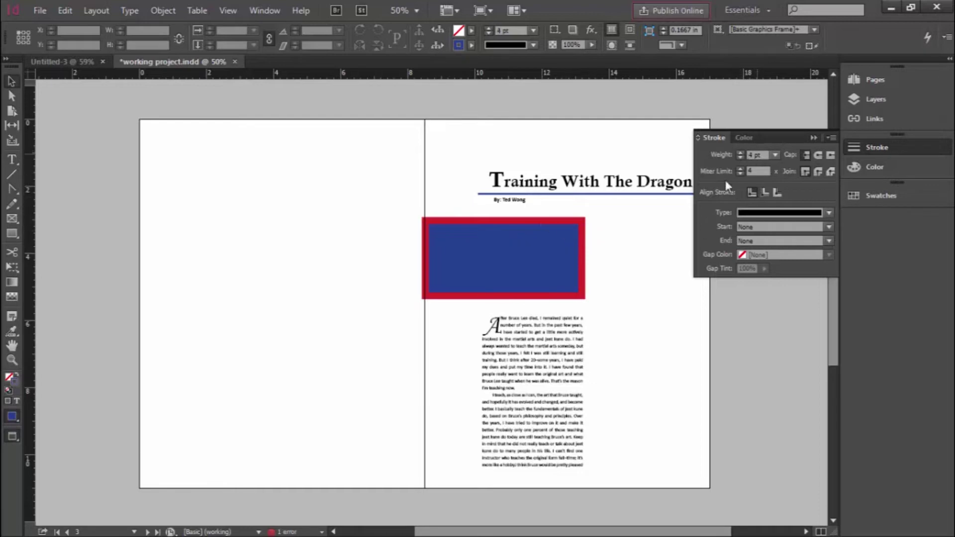
- Reduce the rectangle's red stroke weight to 4 pt
click(503, 265)
click(740, 158)
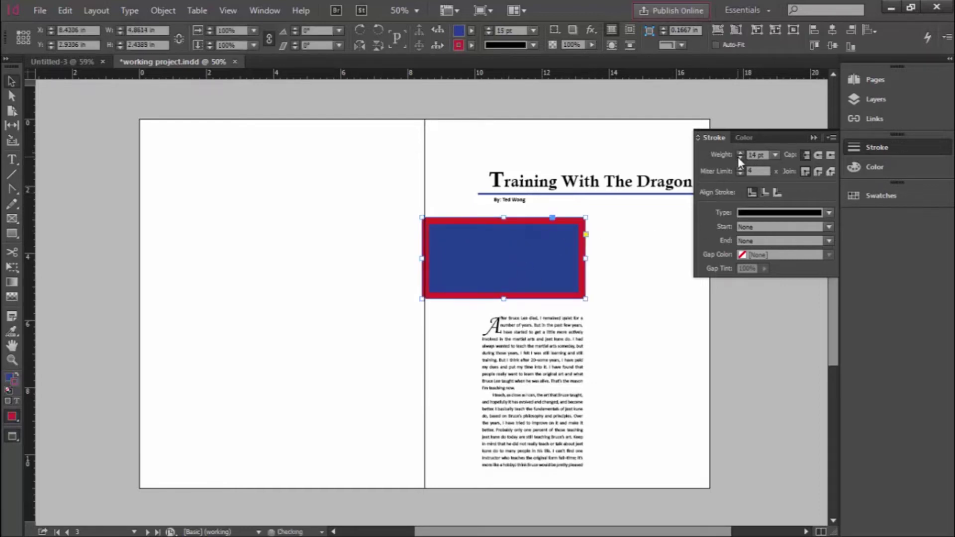
click(739, 157)
click(740, 157)
click(739, 157)
click(740, 158)
click(740, 158)
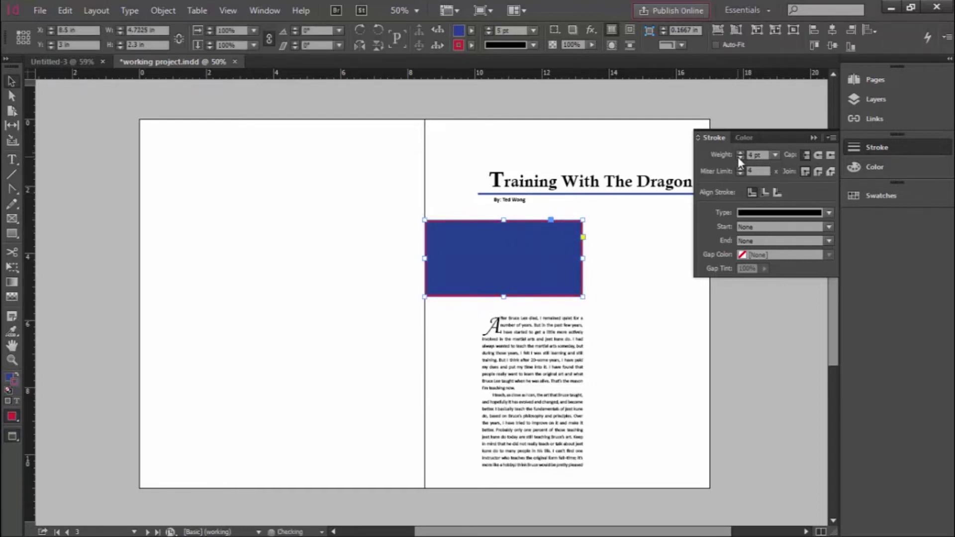
click(876, 150)
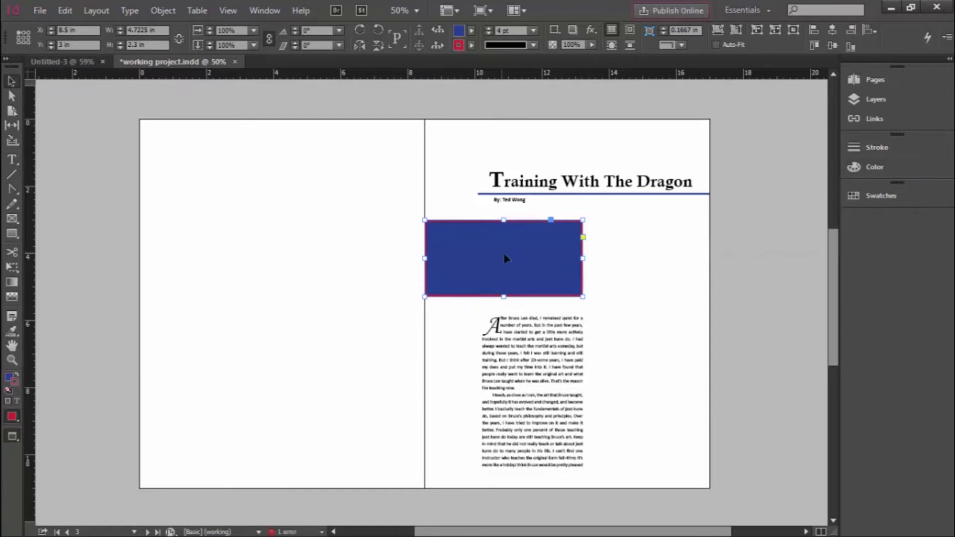
- Remove the red stroke from the blue rectangle by setting its stroke colour to None
click(870, 197)
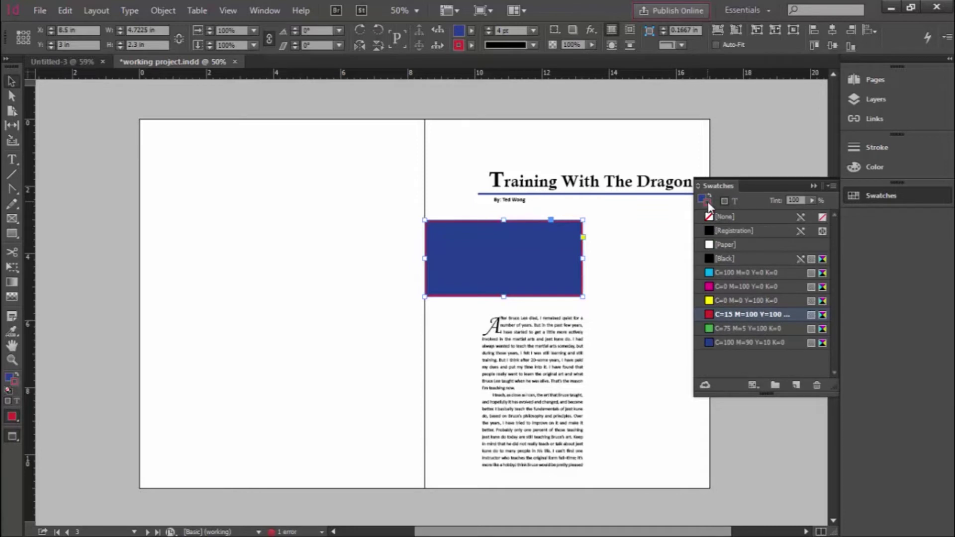
click(720, 217)
click(590, 310)
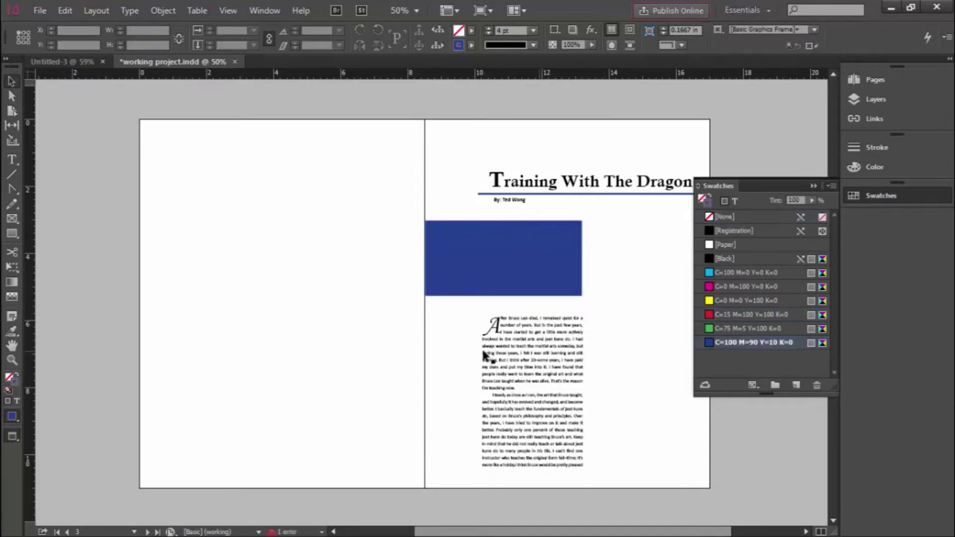
click(883, 195)
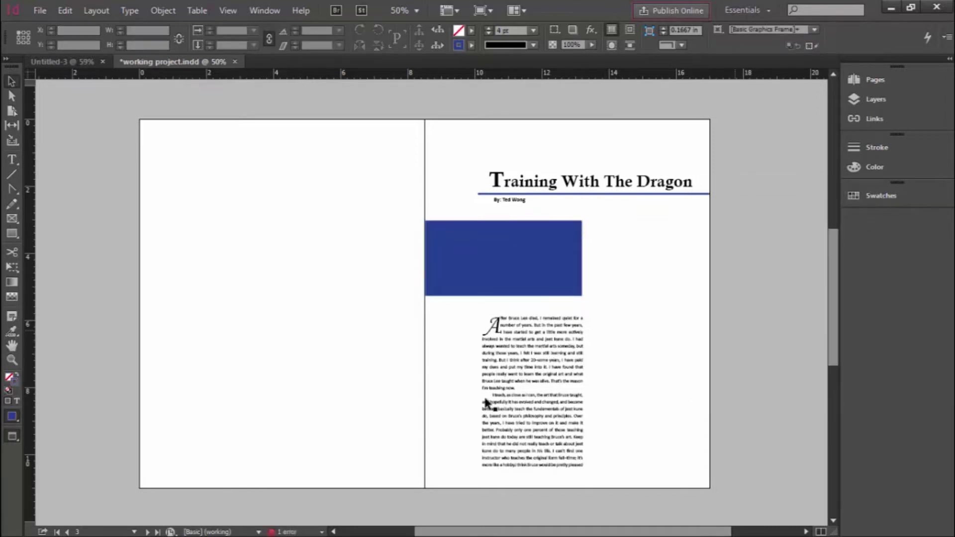
click(501, 256)
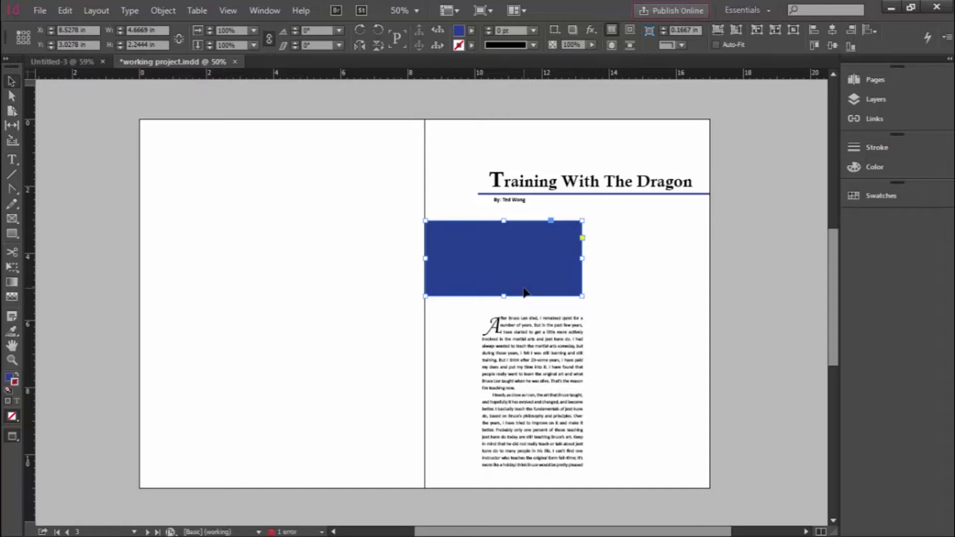
- Create a text frame about 3.65 in wide and 0.9 in high on the blank page and fill it with two lines of random text
key(F5)
click(12, 159)
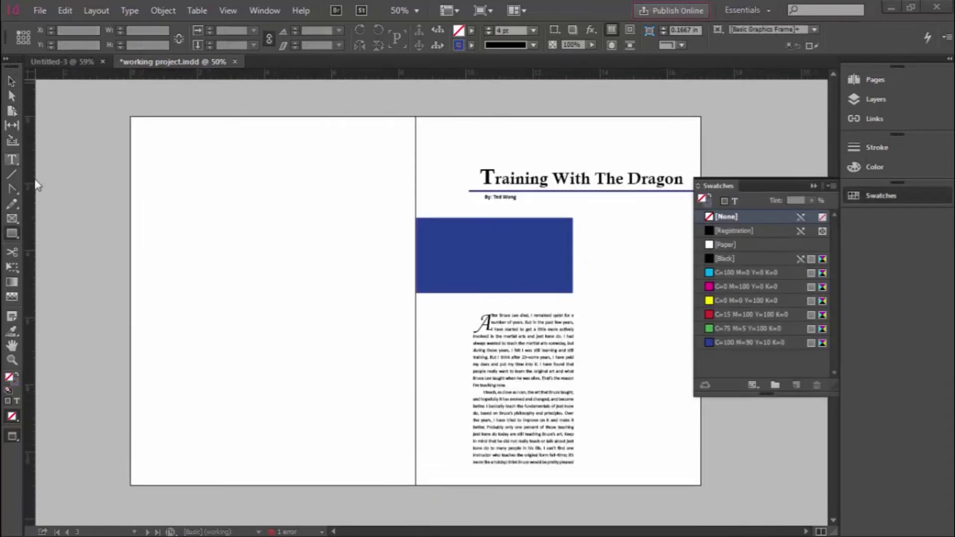
drag(184, 270, 304, 304)
text(sertg sertg st sdet sdetr sdetr r)
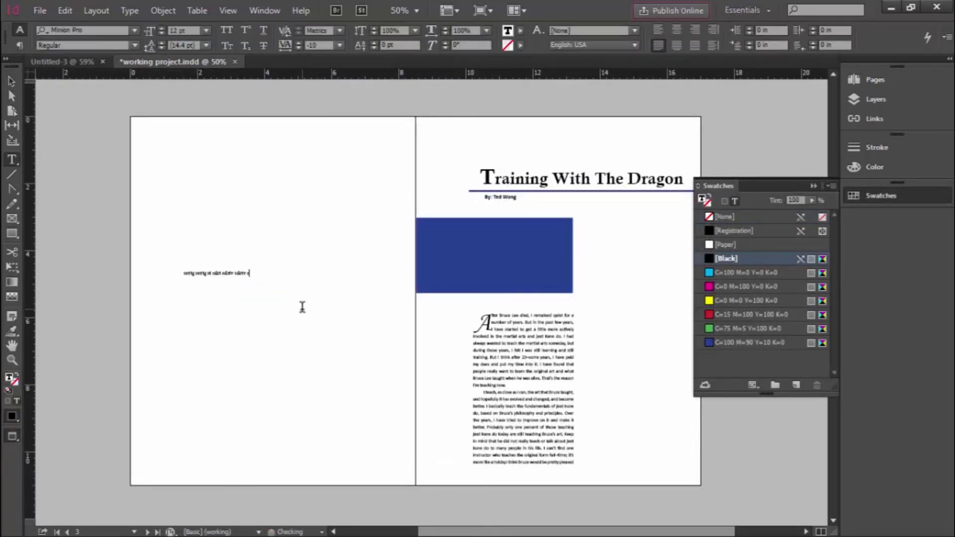
text(tv rtv rtv rtv srtv artvs rtvs rtvs rvs rtvs rvs rvs rtv atv sr rfhg rtvs tvs rtv stv sr rtfg rt)
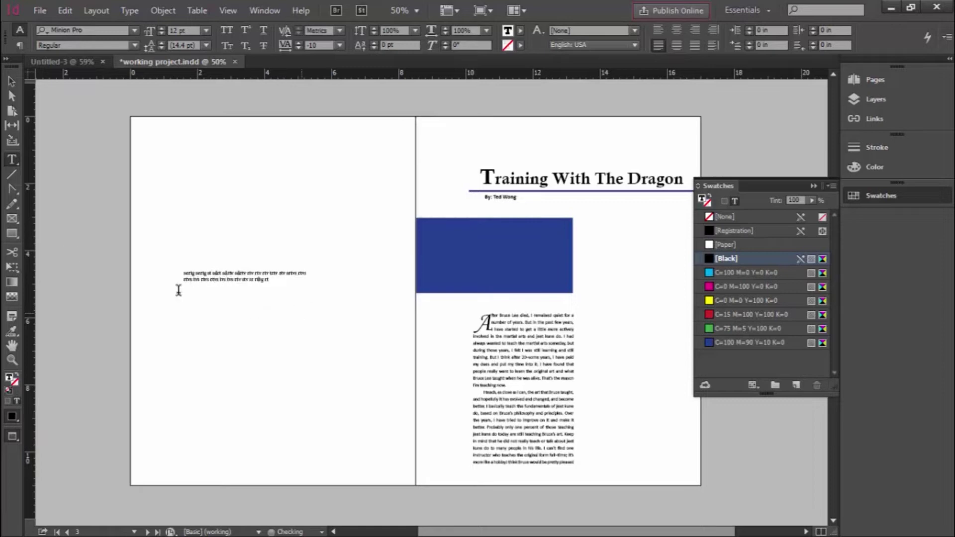
text(dt drtg rtg rt)
- Draw a rectangle about 3.125 by 2.175 in over the random text, filled with the red swatch C=15 M=100 Y=100 K=0
click(13, 231)
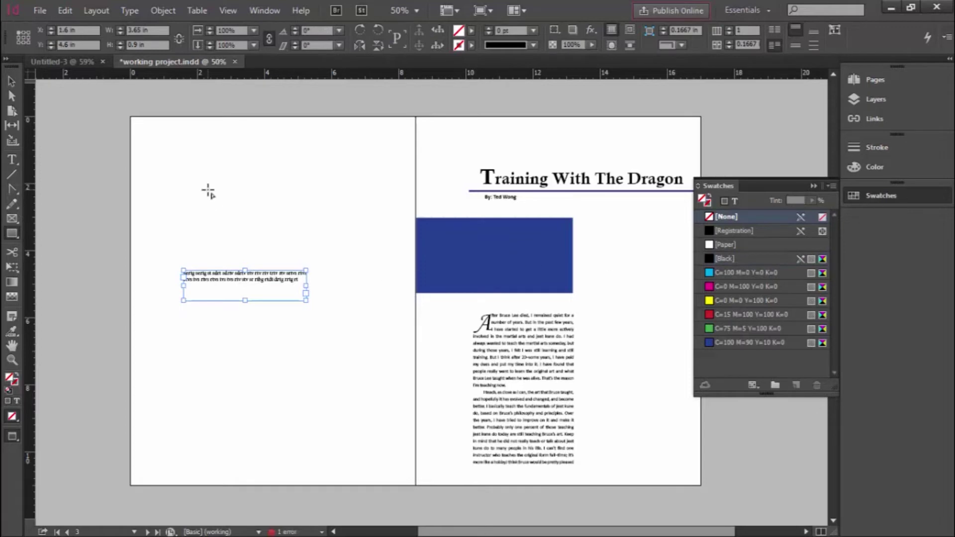
key(v)
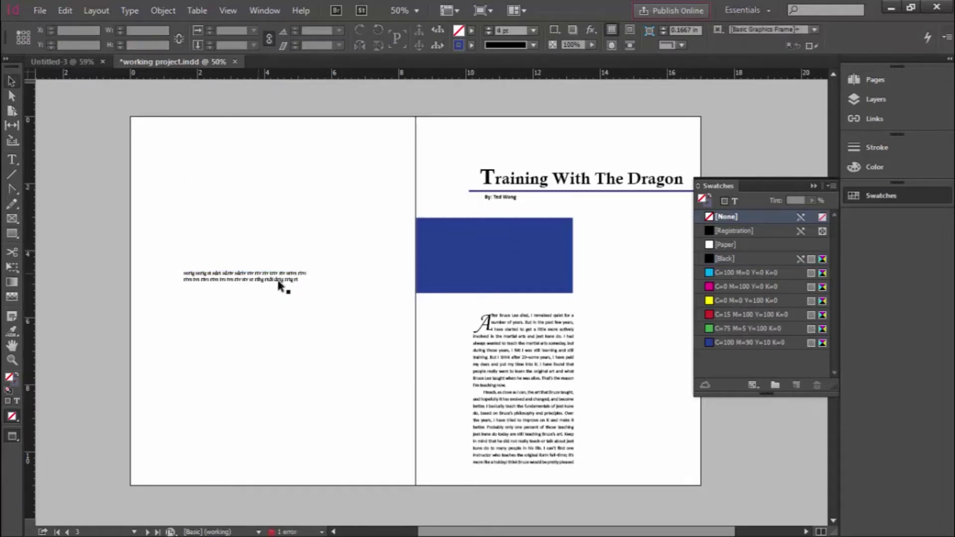
click(880, 196)
click(888, 201)
click(708, 314)
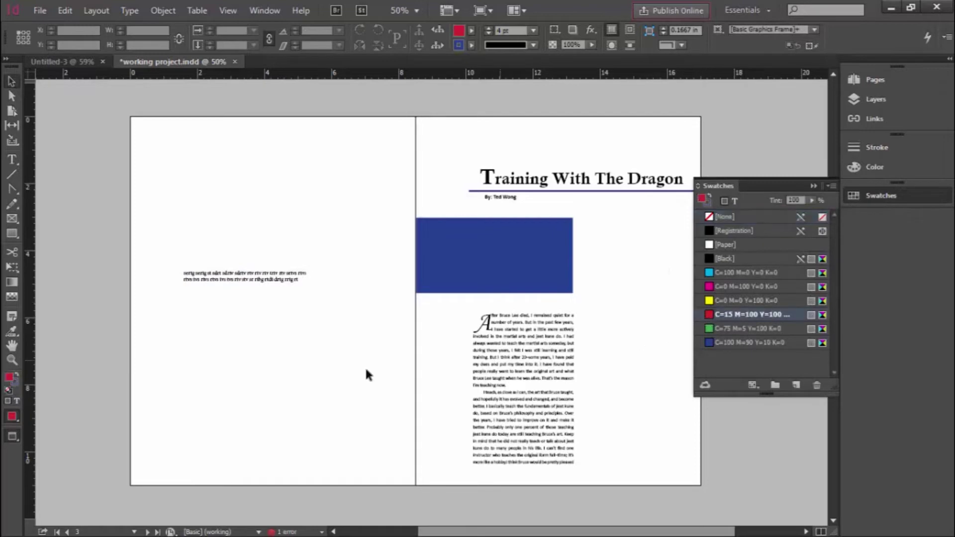
click(13, 235)
drag(153, 244, 259, 316)
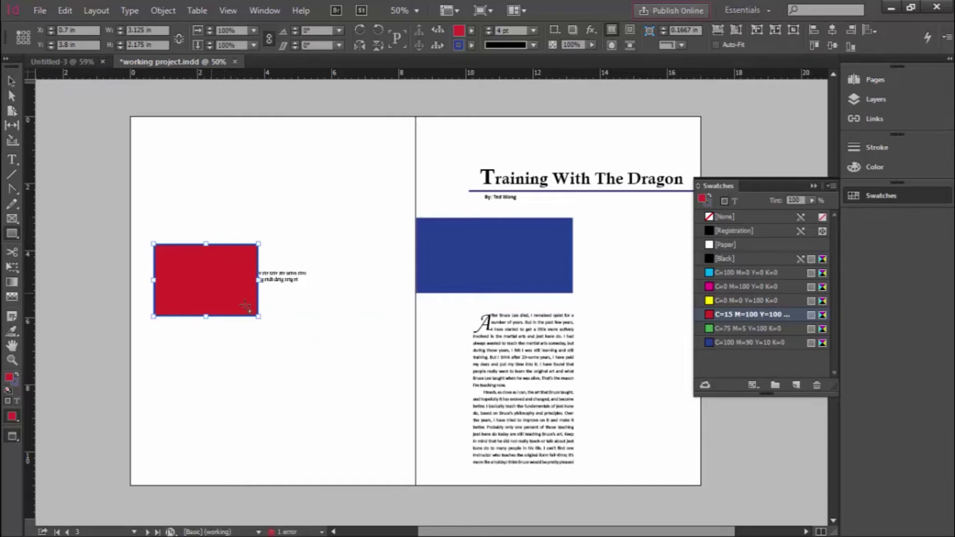
- Set the red rectangle's stroke to None and deselect it
click(13, 84)
click(13, 382)
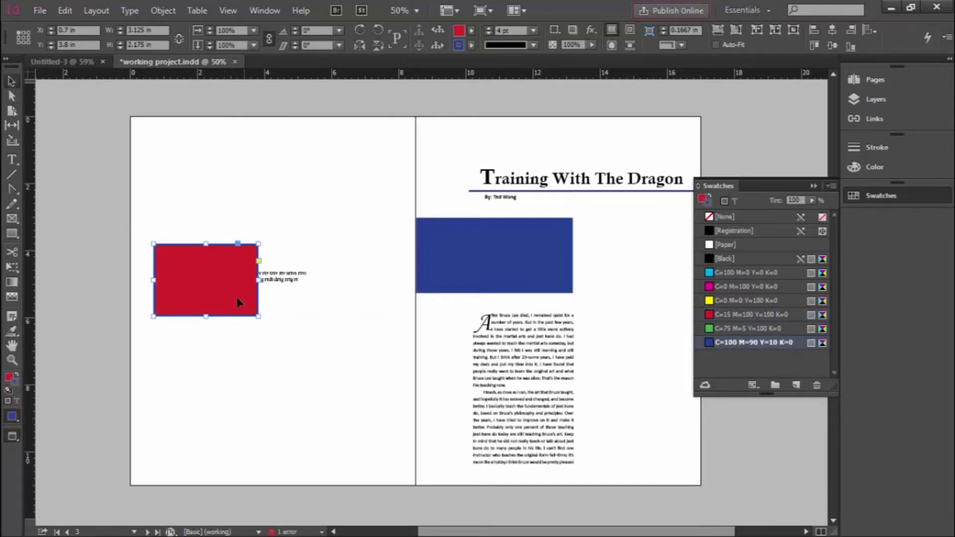
click(715, 223)
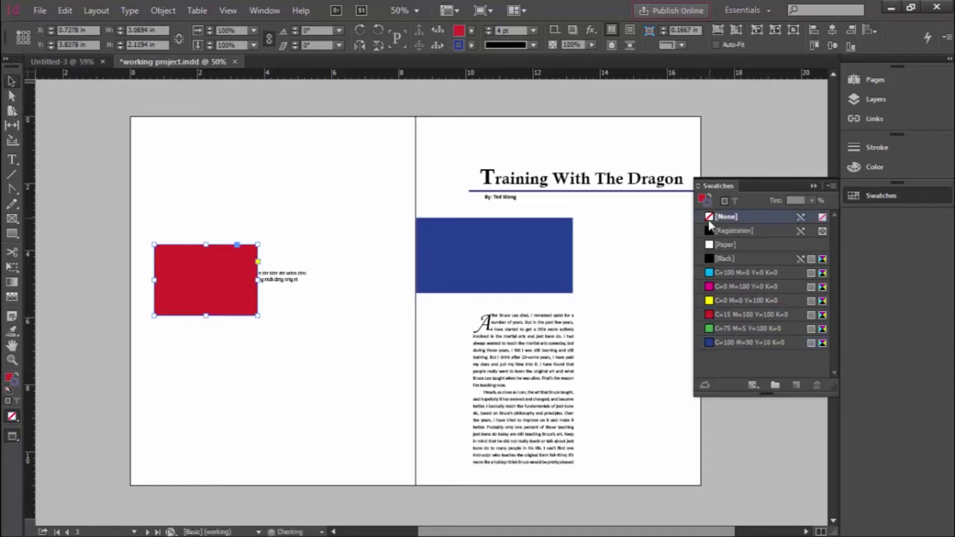
click(243, 356)
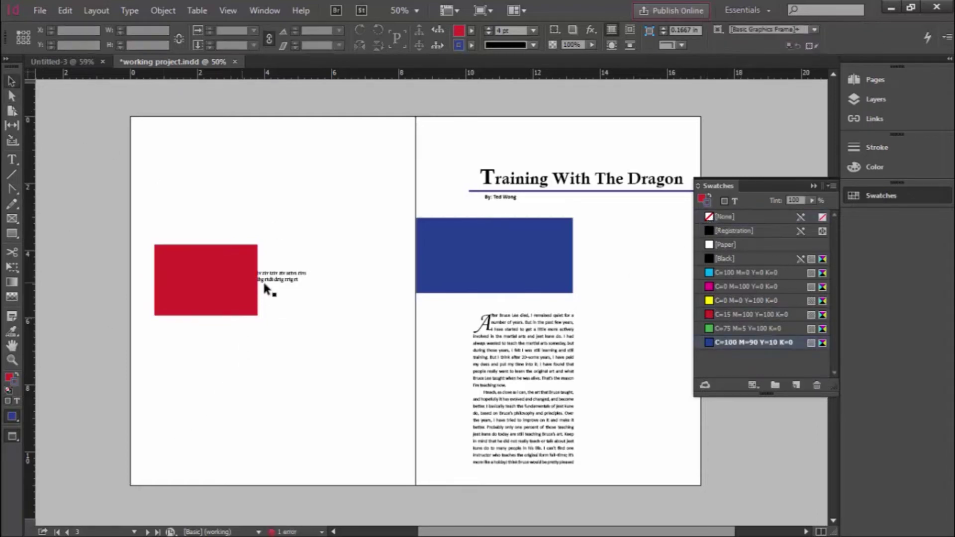
- Move the text frame slightly up and shift the red rectangle over the right-hand part of the text
mouse_move(263, 280)
mouse_down()
mouse_move(353, 285)
mouse_move(263, 271)
mouse_up()
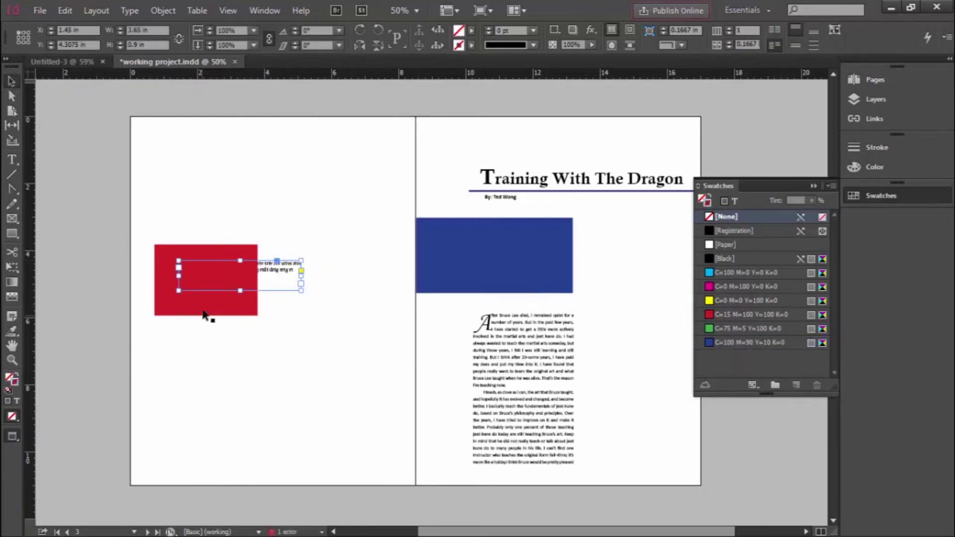
drag(205, 315, 270, 287)
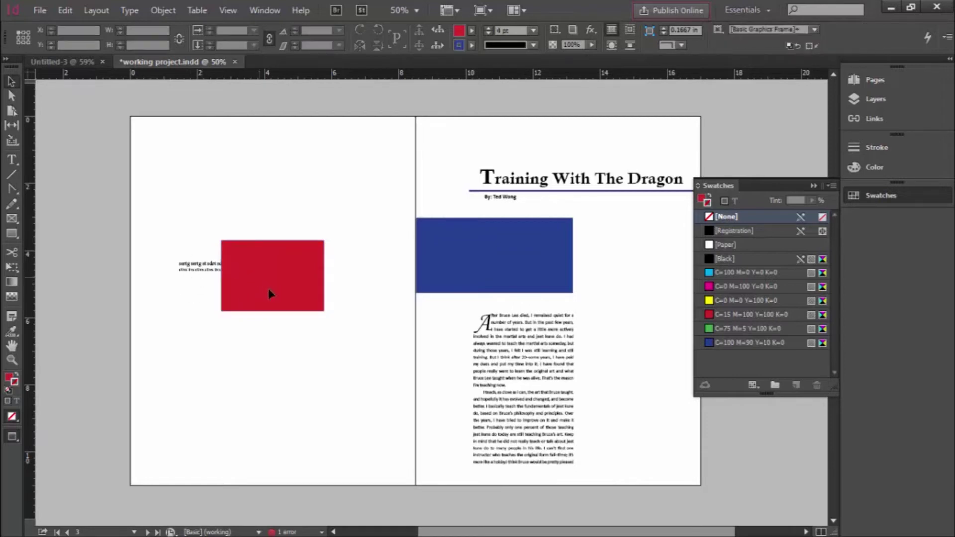
drag(268, 289, 267, 260)
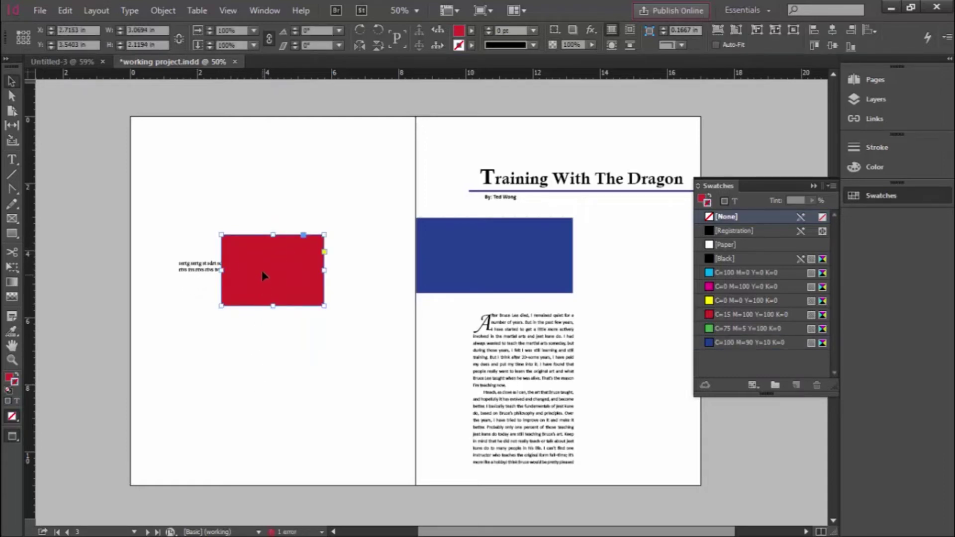
click(190, 265)
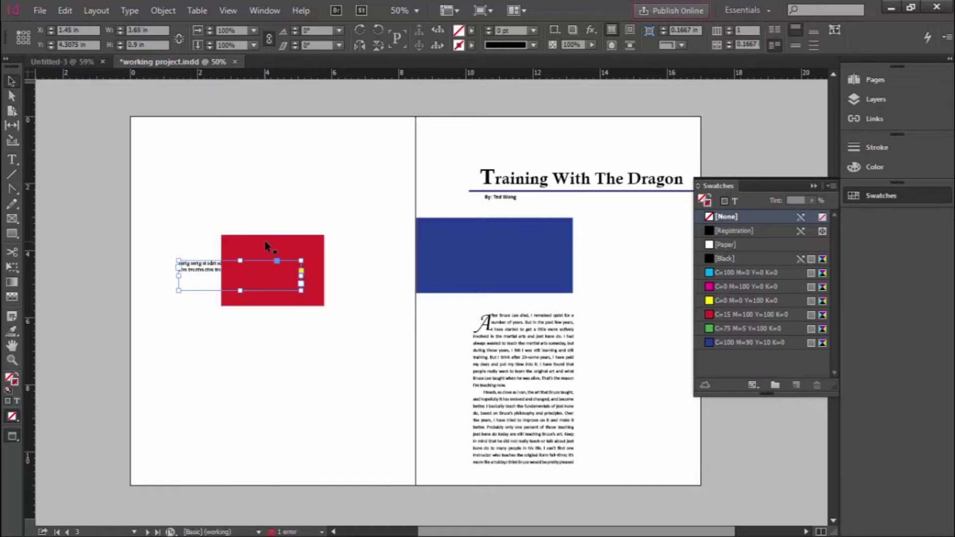
- Send the red rectangle to the back so it sits behind the random text
click(265, 263)
right_click(258, 259)
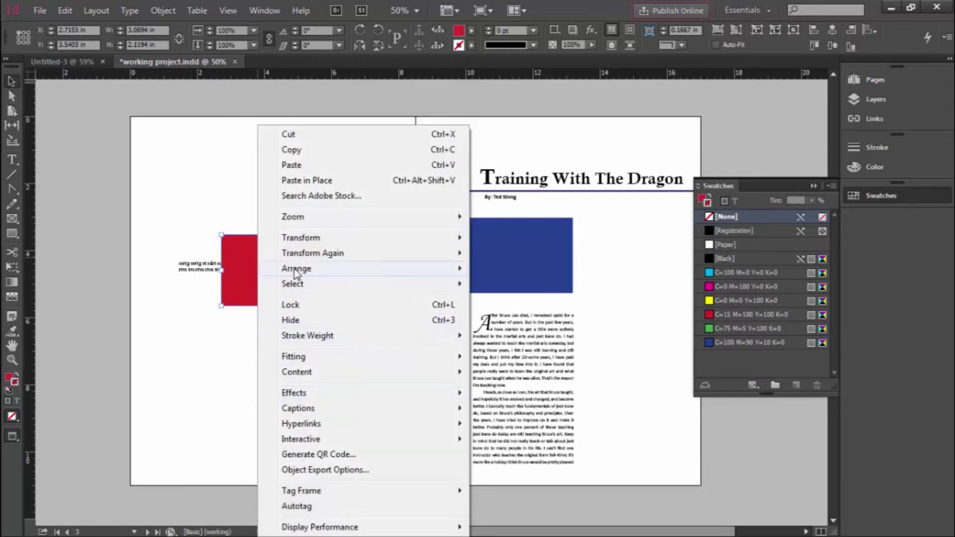
mouse_move(296, 273)
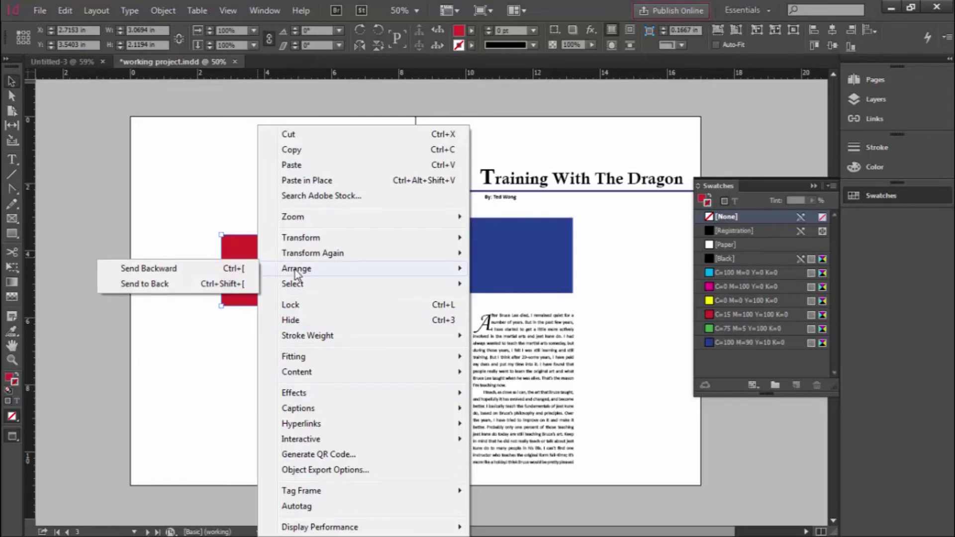
key(Escape)
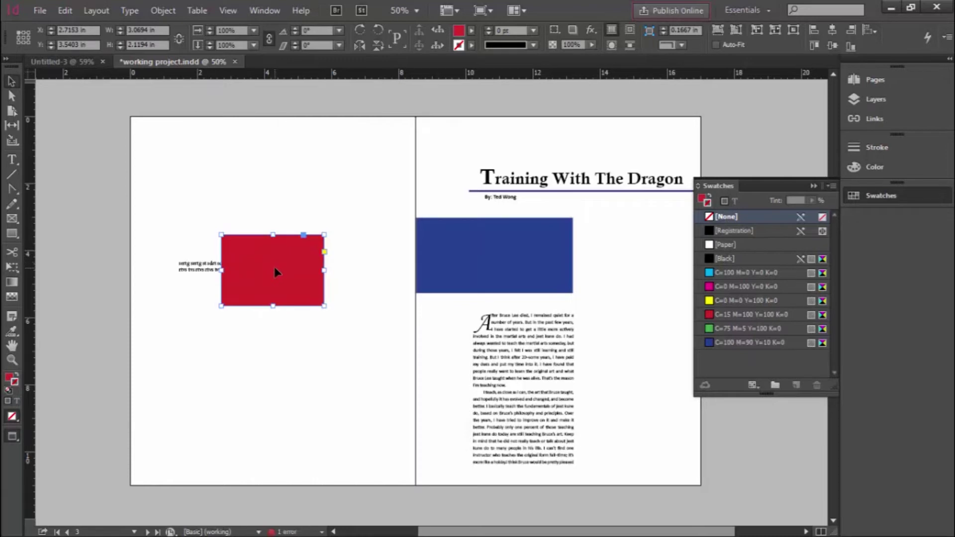
right_click(275, 271)
mouse_move(323, 275)
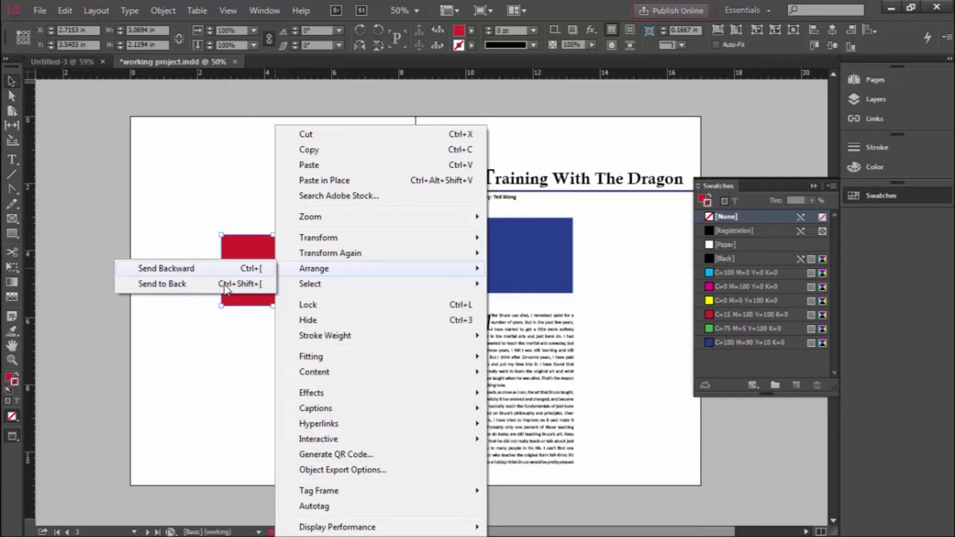
click(176, 288)
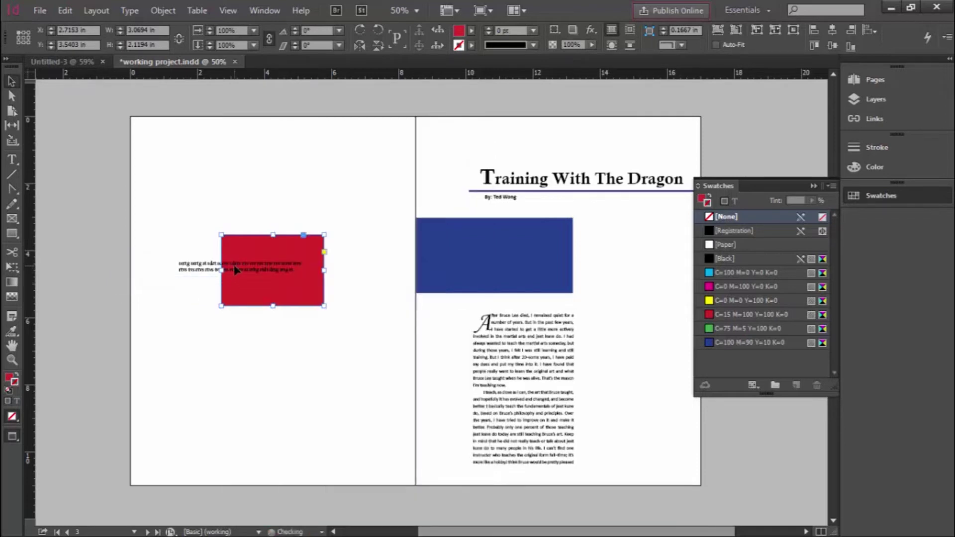
- Reposition the red rectangle and the text frame so most of the text lies over the rectangle
mouse_move(266, 276)
mouse_down()
mouse_move(329, 277)
mouse_move(225, 290)
mouse_move(278, 286)
mouse_up()
click(237, 368)
click(196, 282)
click(187, 377)
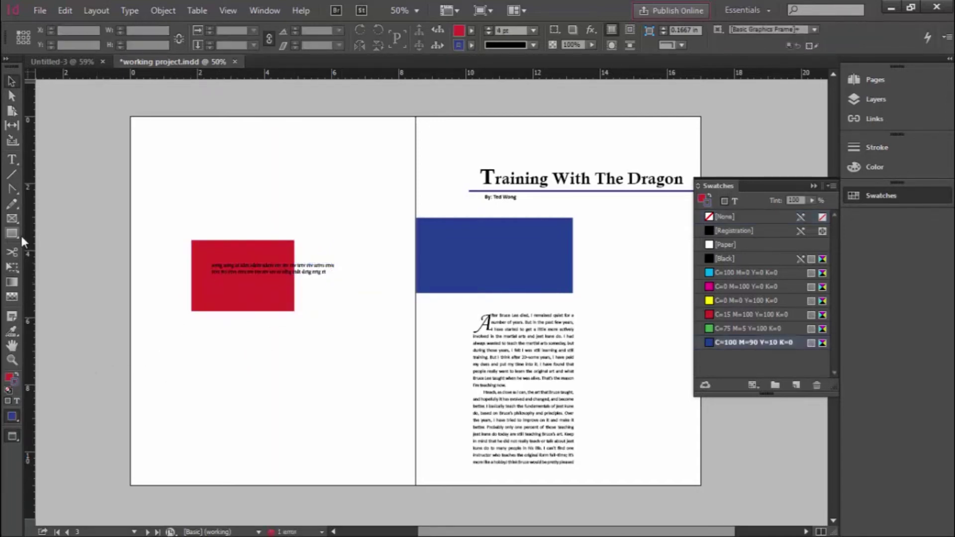
click(12, 233)
click(230, 345)
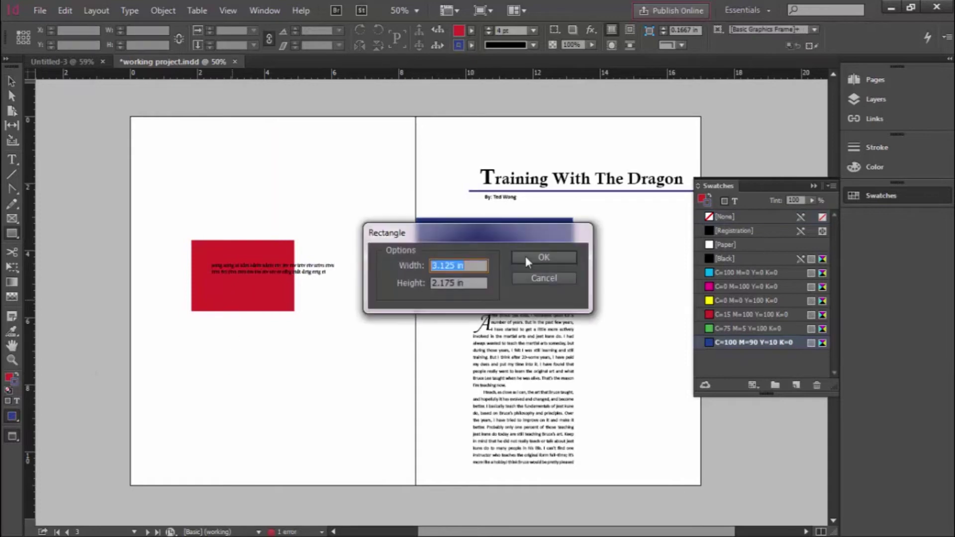
click(540, 280)
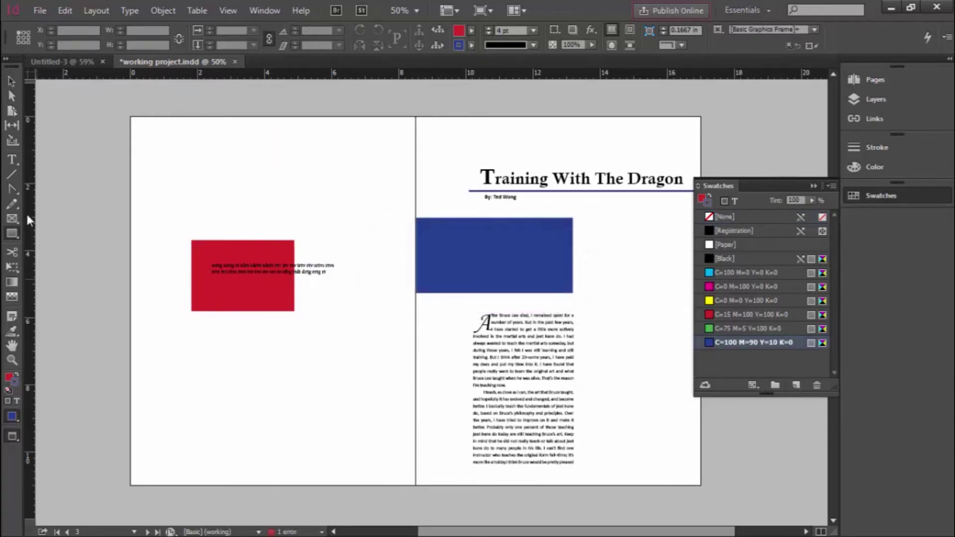
- Draw a strokeless rectangle about 1.7 by 1.24 in over the red rectangle's lower-left corner, filled with the cyan swatch C=100 M=0 Y=0 K=0
click(13, 231)
click(720, 217)
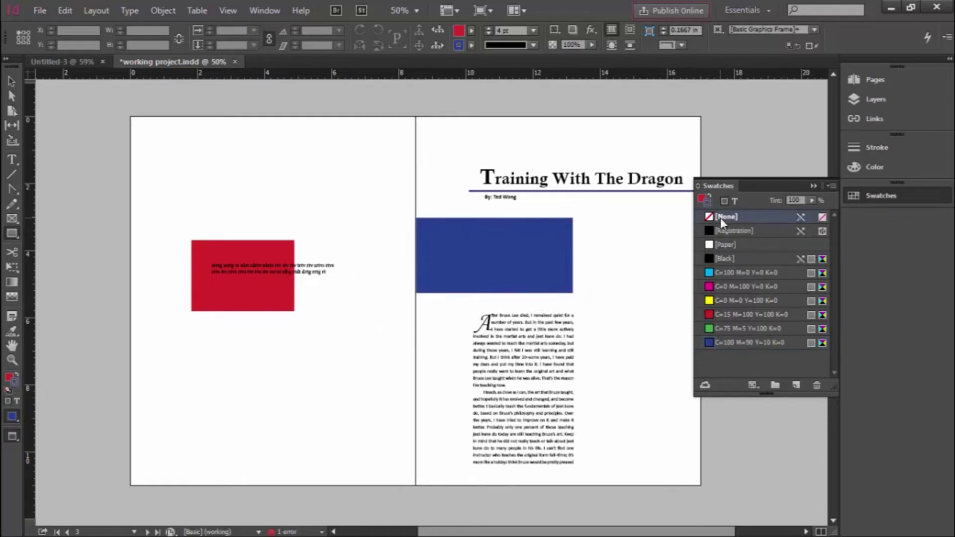
click(701, 200)
click(713, 272)
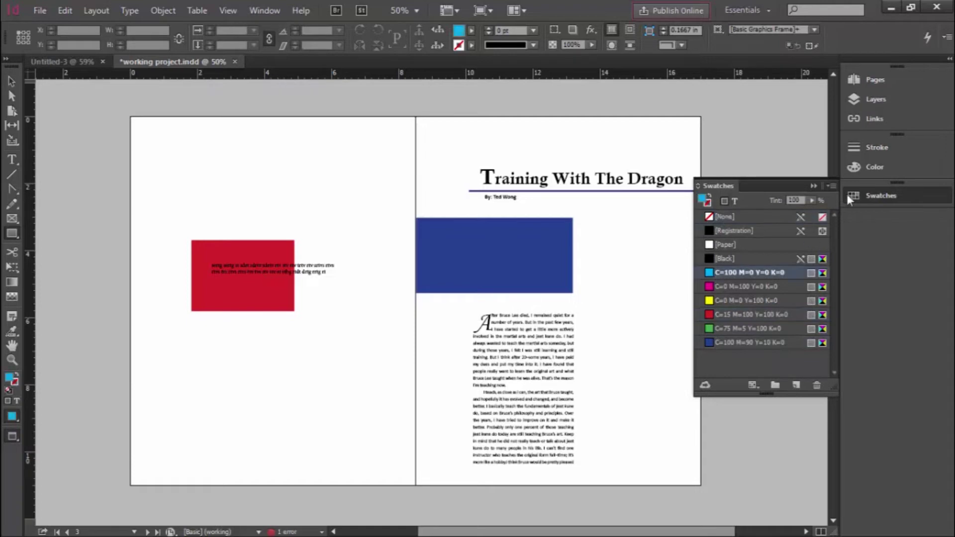
click(862, 194)
drag(169, 290, 227, 333)
- Draw another rectangle about 1.575 by 1.7 in over the red rectangle's lower-right corner and fill it with the green swatch C=75 M=5 Y=100 K=0
click(871, 195)
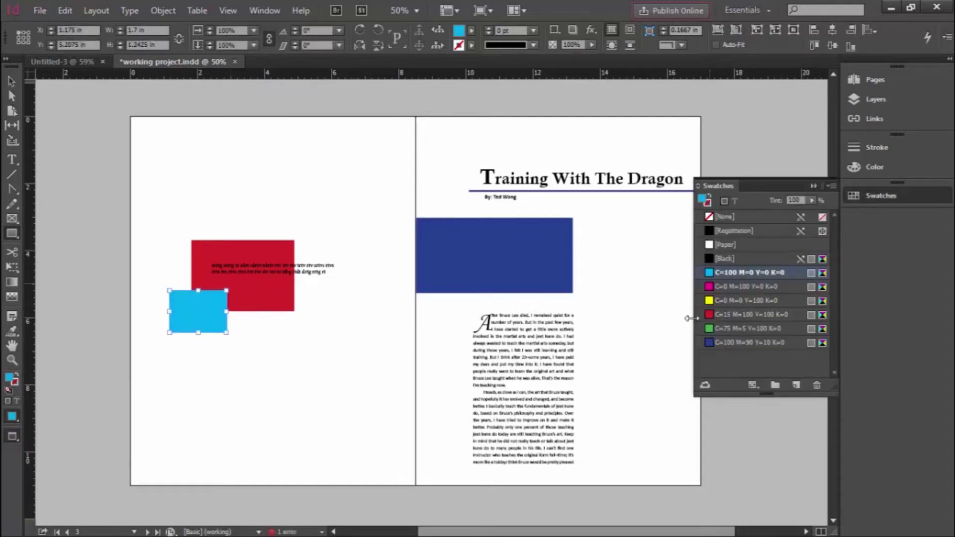
drag(259, 301, 313, 357)
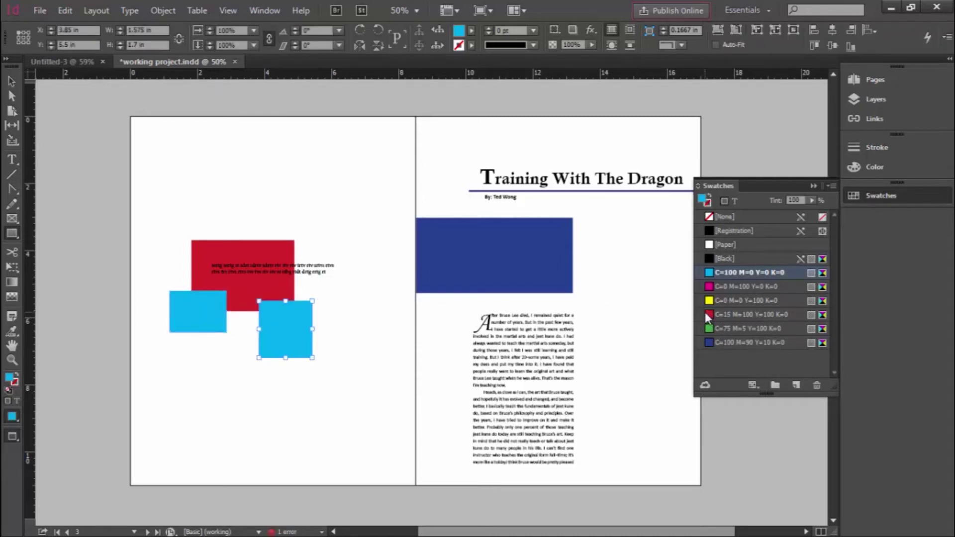
click(711, 331)
- Move the cyan rectangle onto the red one's lower-right corner and the green one so that it partly overlaps the cyan one
key(v)
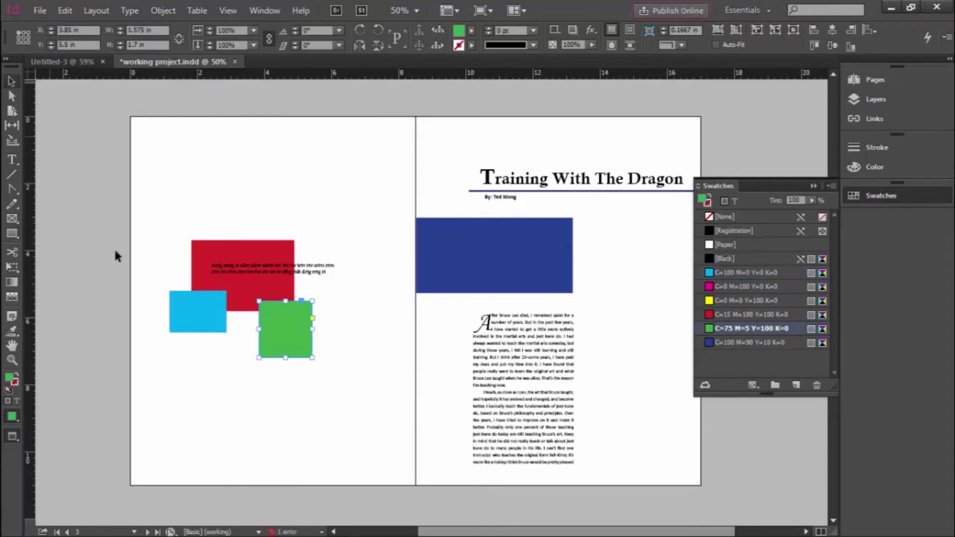
drag(206, 320, 273, 307)
drag(287, 338, 296, 320)
click(269, 305)
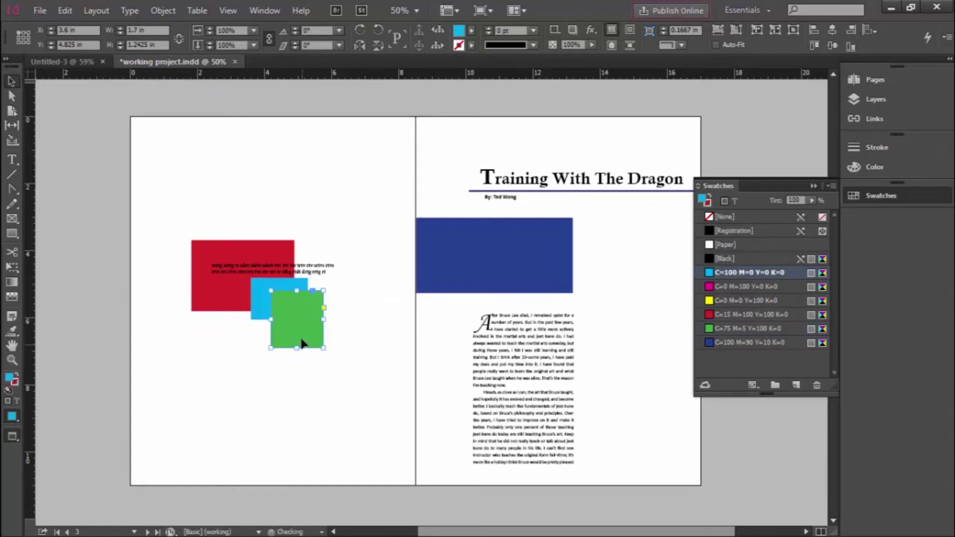
click(298, 324)
click(250, 379)
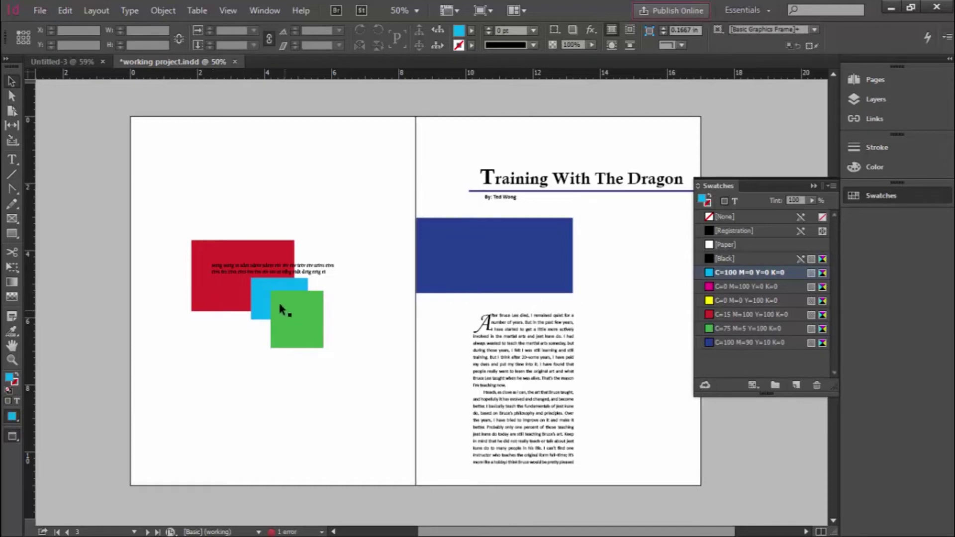
- Send the green rectangle to the back of the stack and move it and the cyan one towards the red rectangle's lower edge
click(293, 314)
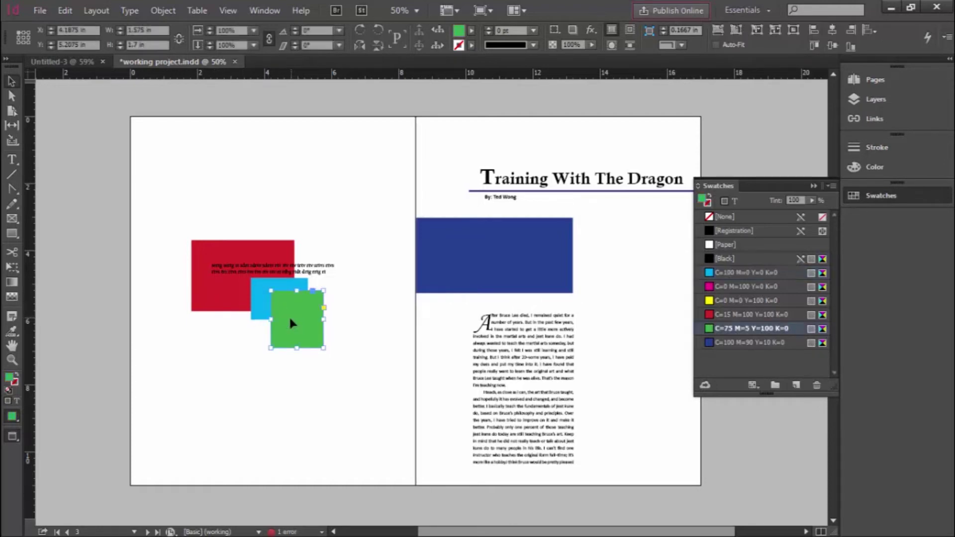
right_click(291, 319)
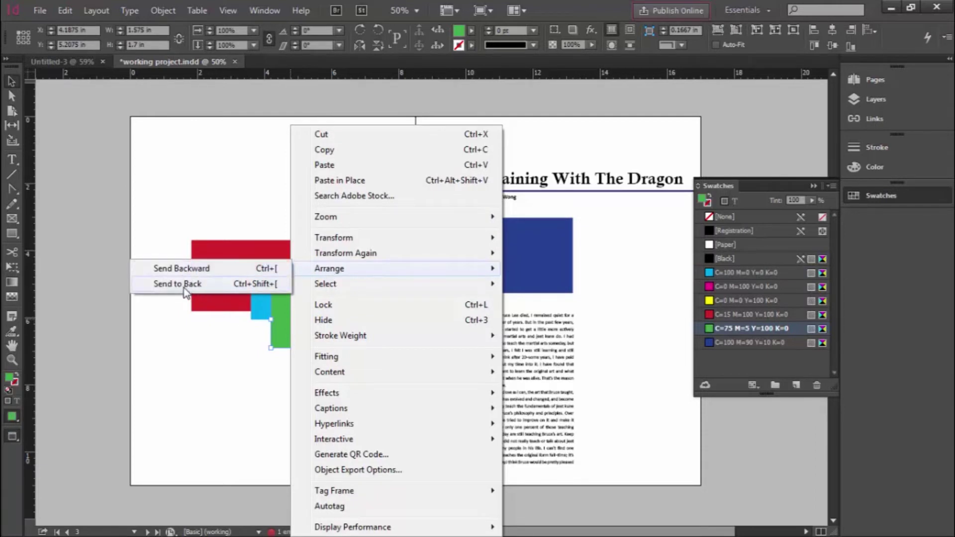
click(185, 284)
click(309, 352)
drag(282, 338, 217, 341)
drag(272, 315, 241, 315)
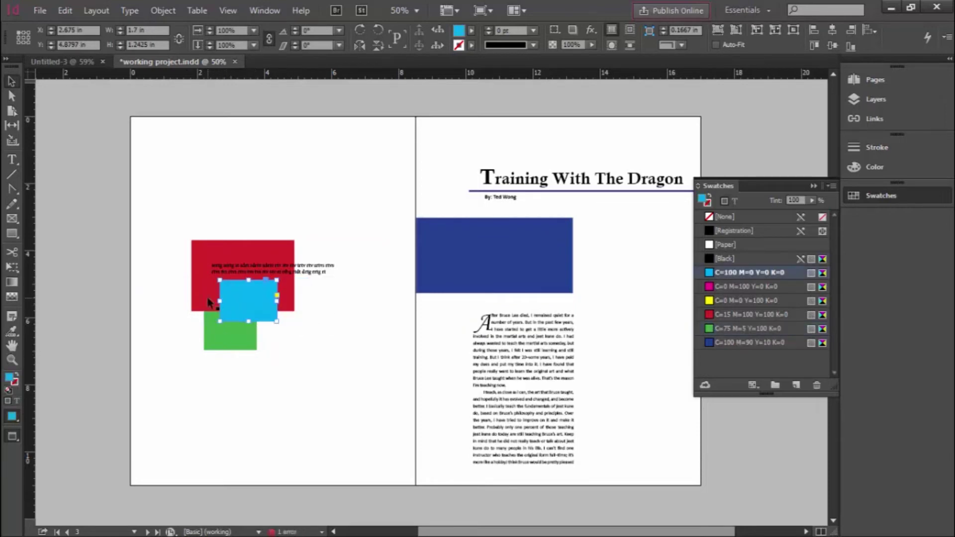
- Return the cyan and green rectangles to their former positions and bring the green one back to the front
click(232, 329)
key(ctrl+z)
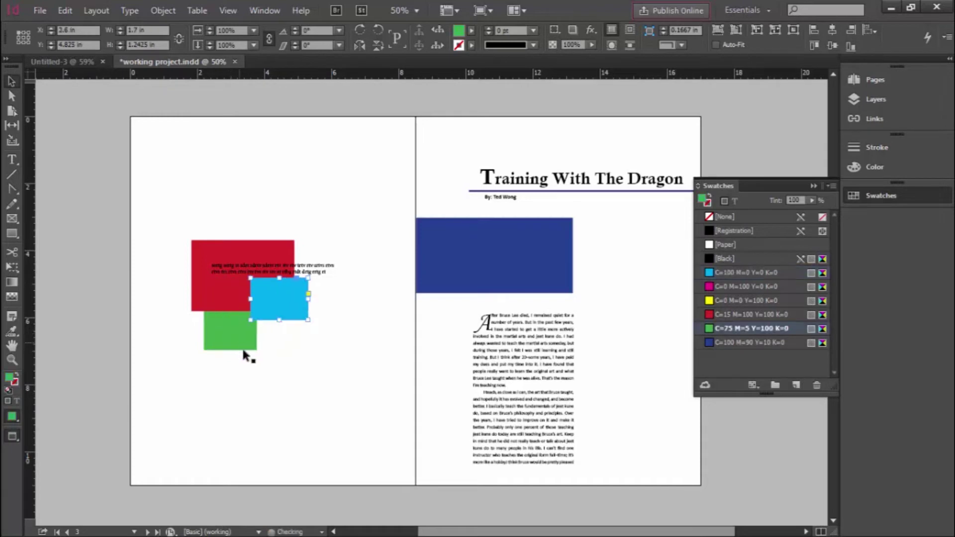
drag(226, 329, 293, 328)
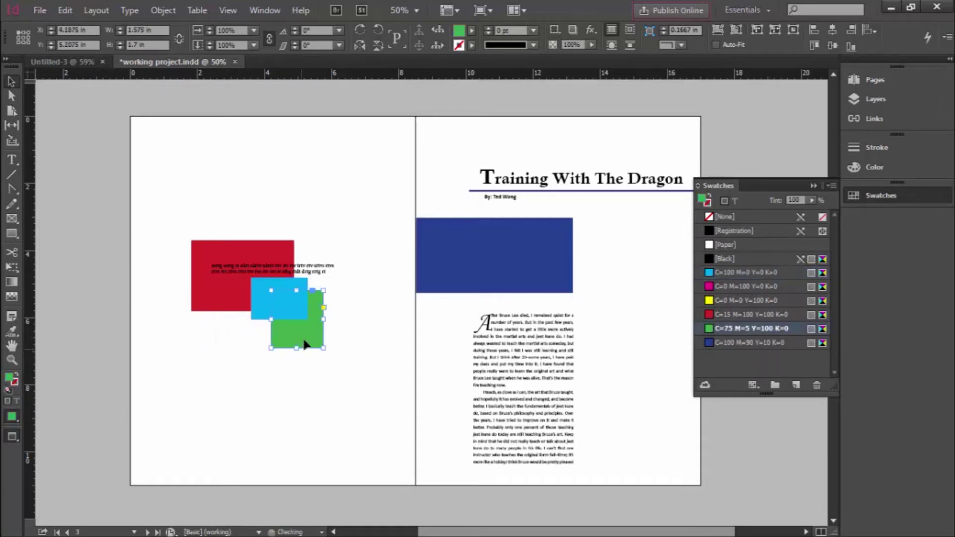
key(ctrl+shift+bracketright)
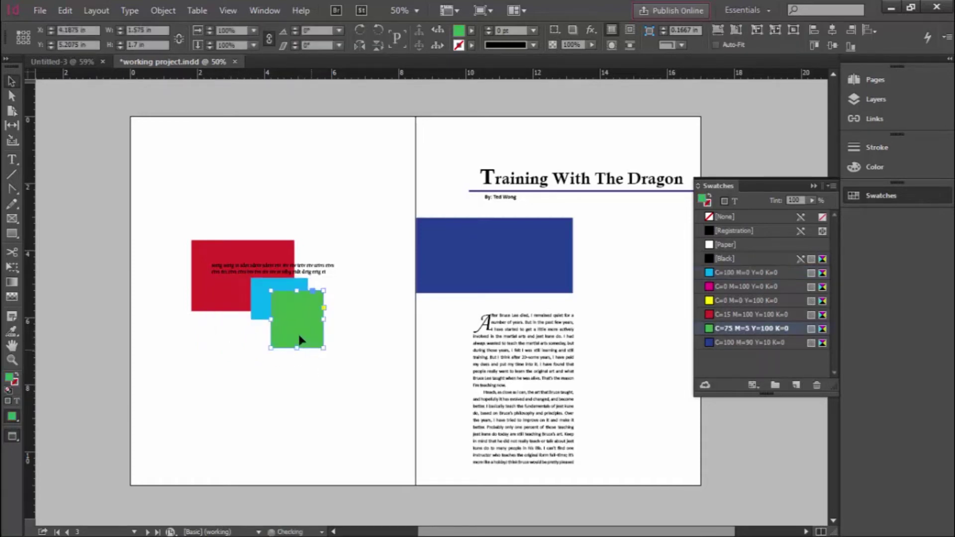
- Send the green rectangle one level backward so it sits behind the cyan one, and shift it slightly
right_click(291, 322)
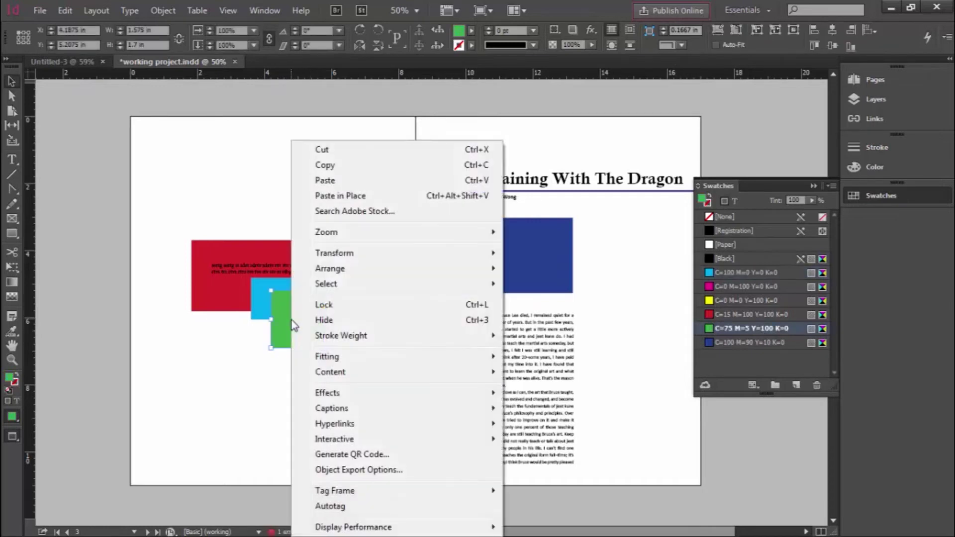
mouse_move(327, 269)
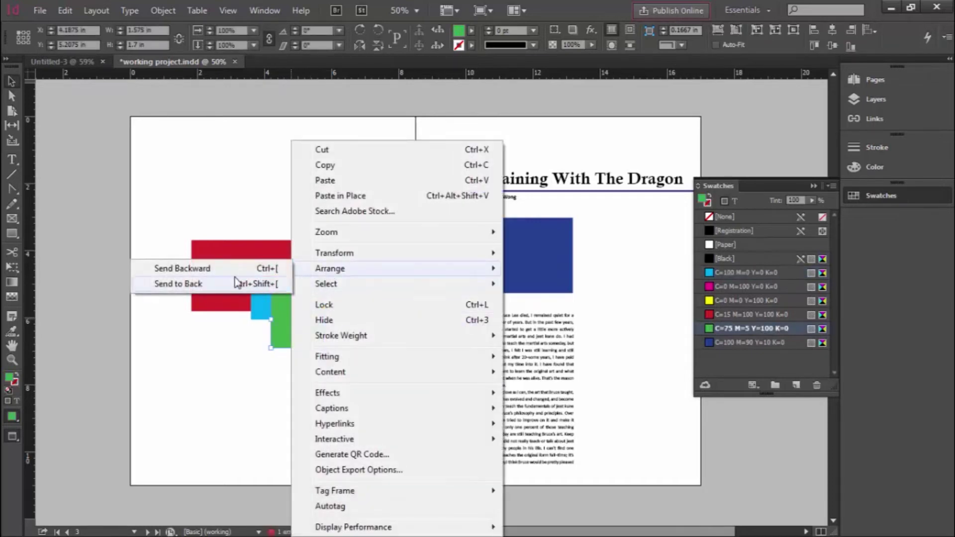
click(183, 271)
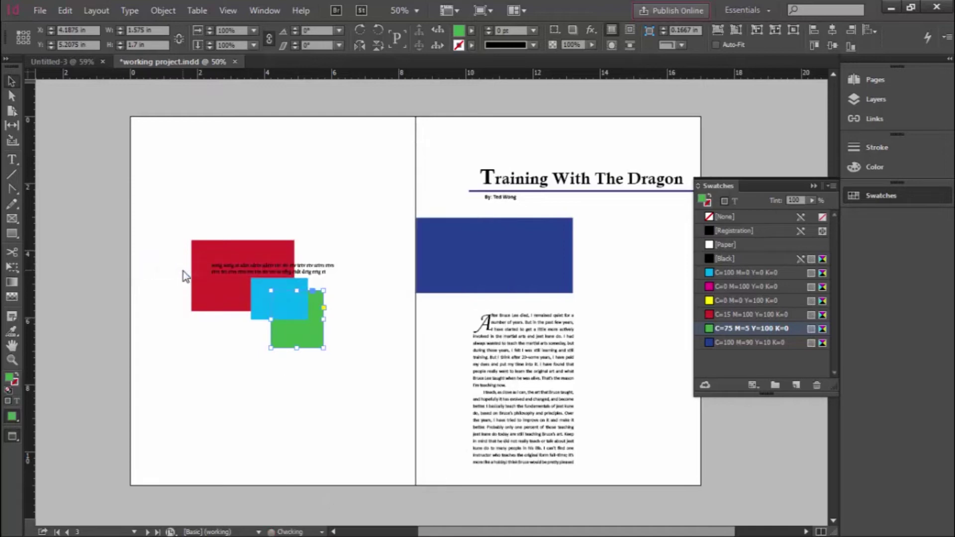
mouse_move(291, 343)
mouse_down()
mouse_move(256, 344)
mouse_move(246, 314)
mouse_move(298, 330)
mouse_move(248, 318)
mouse_move(295, 328)
mouse_move(273, 348)
mouse_up()
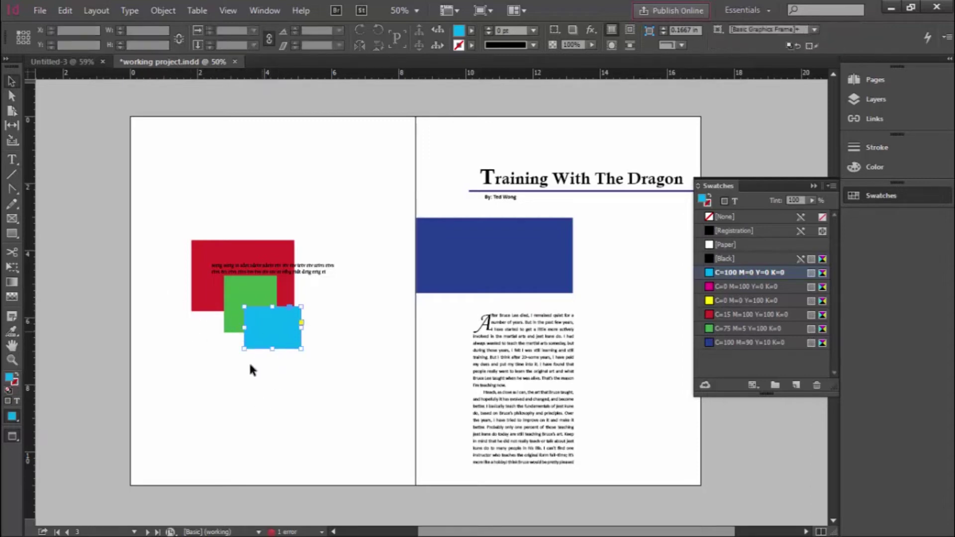
- Delete the practice text and all the coloured practice rectangles from the spread's left page
drag(222, 208, 333, 383)
key(Delete)
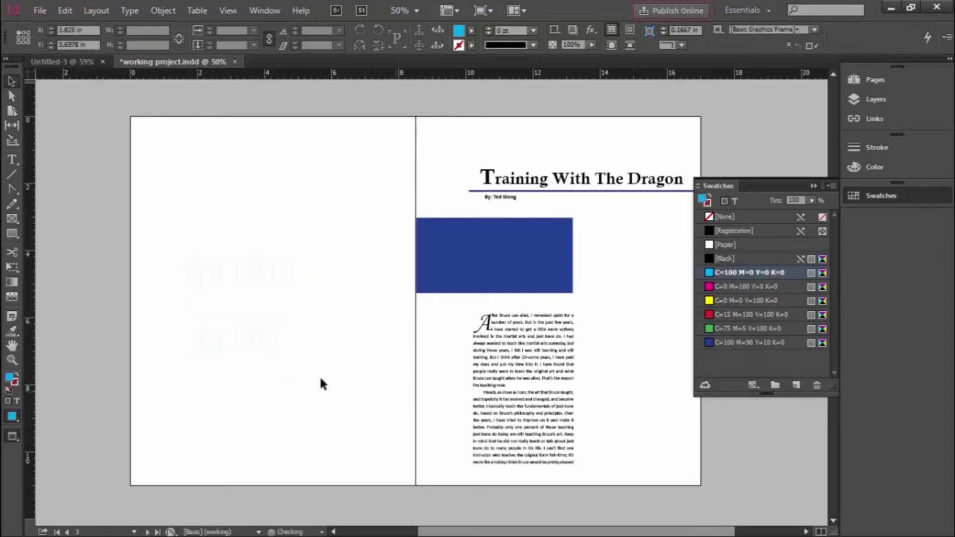
- Move the dark blue rectangle off the intro paragraph towards the left page, and undo the move
click(448, 259)
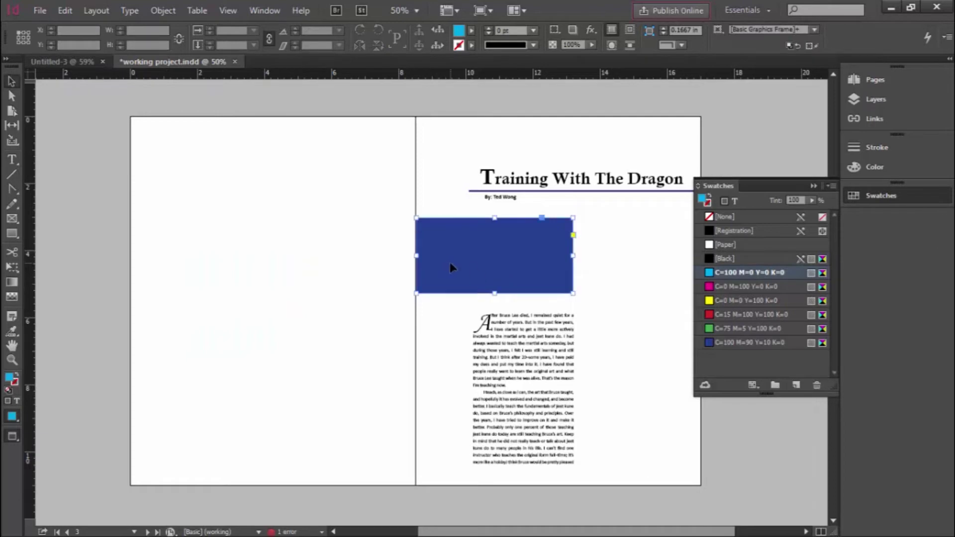
click(410, 283)
click(511, 254)
drag(512, 258, 397, 263)
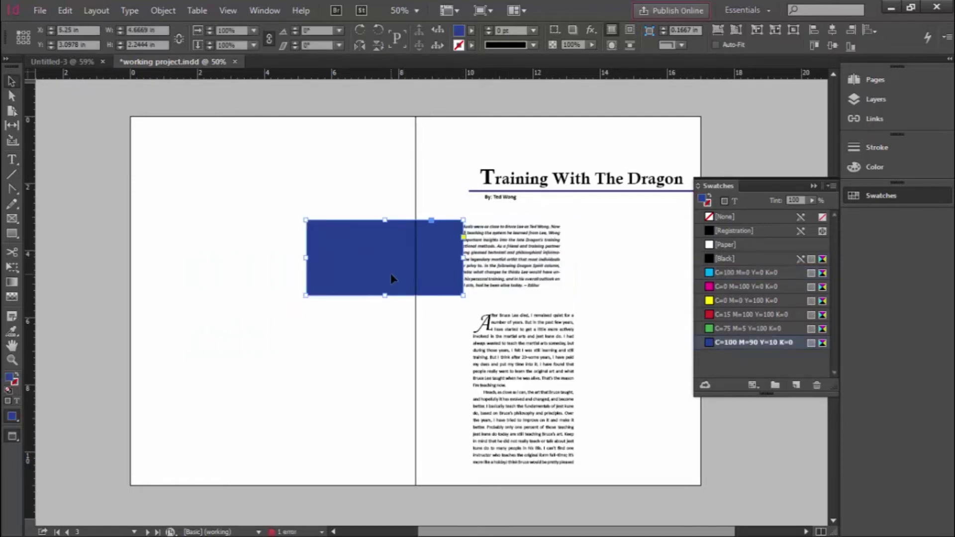
key(ctrl+z)
click(360, 268)
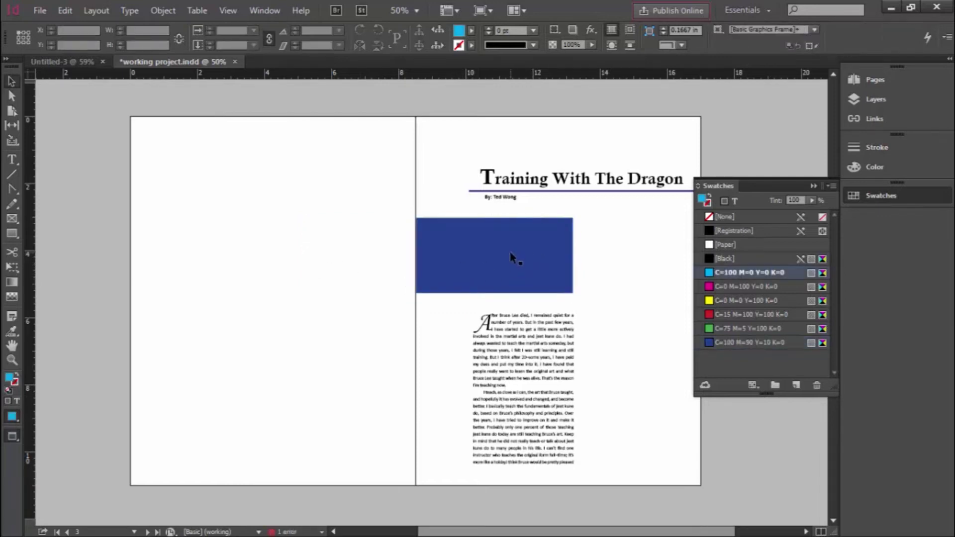
- Send the dark blue rectangle to the back so the intro paragraph lies in front of it
click(511, 257)
right_click(504, 256)
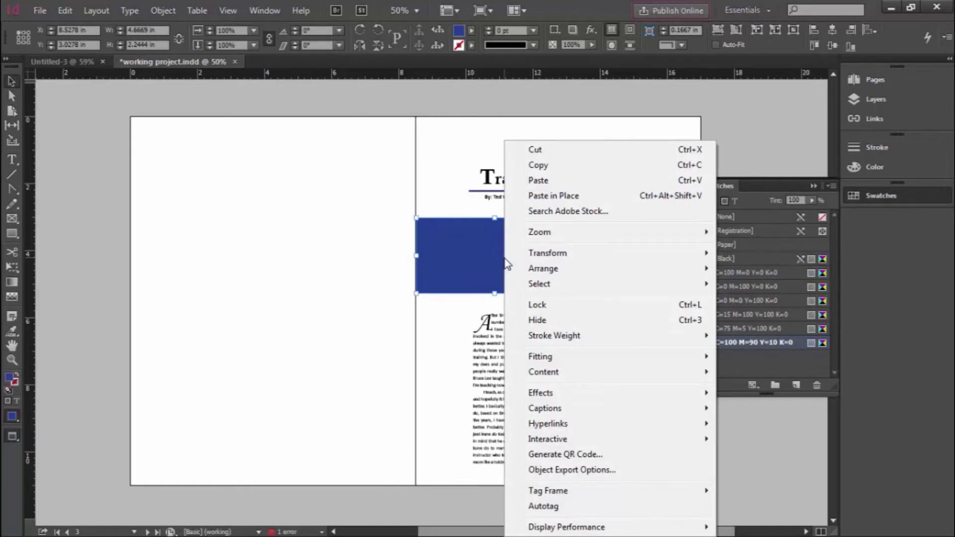
mouse_move(546, 273)
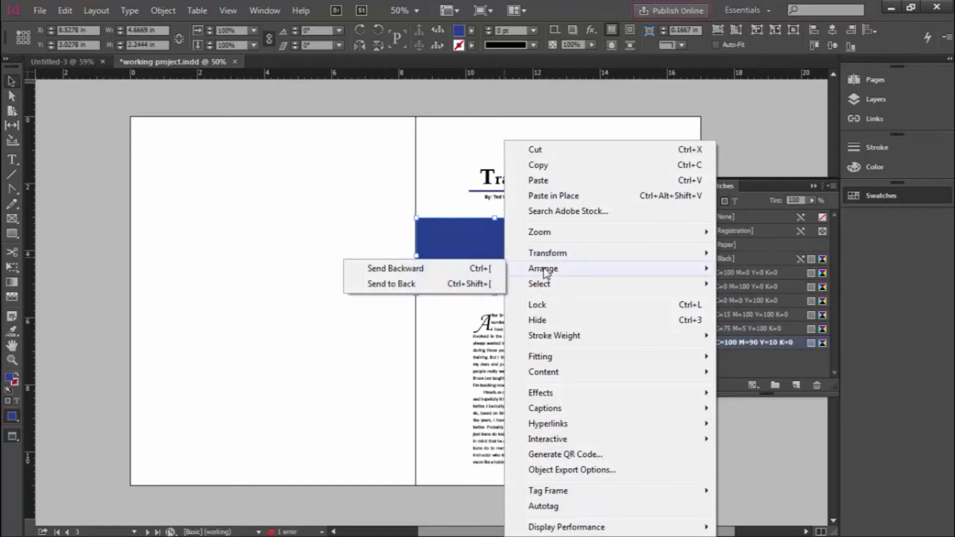
click(405, 284)
click(387, 322)
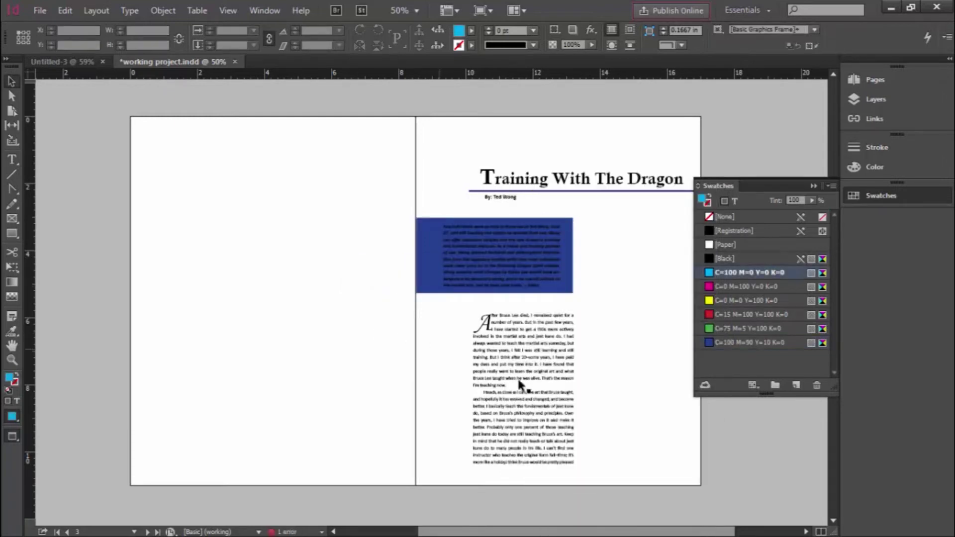
- Examine the body text frame, the intro text frame and the dark blue rectangle by selecting each in turn
click(880, 195)
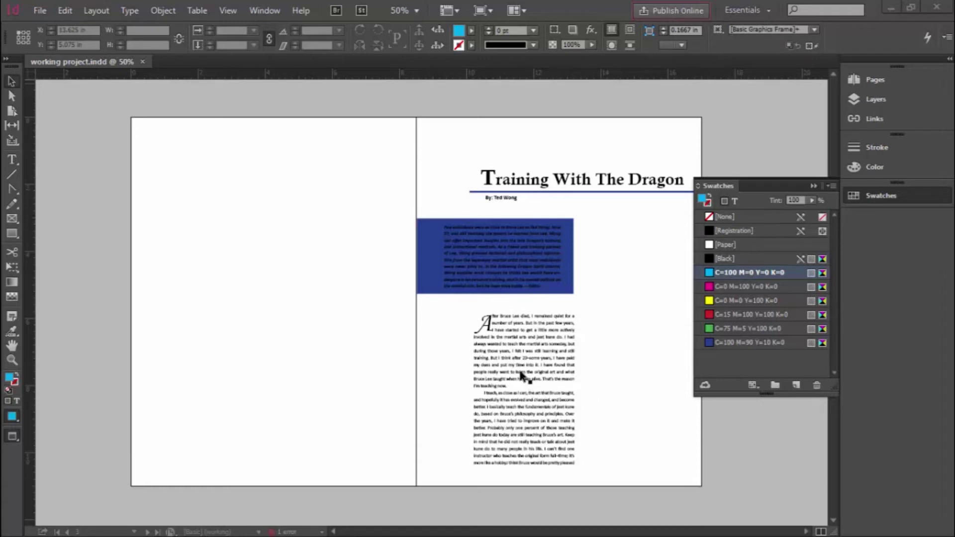
click(523, 344)
click(519, 251)
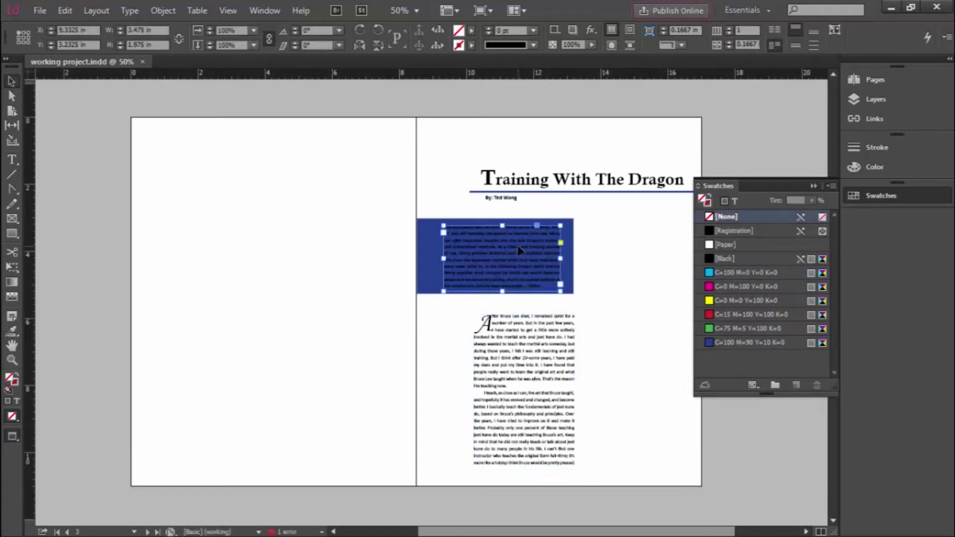
click(509, 380)
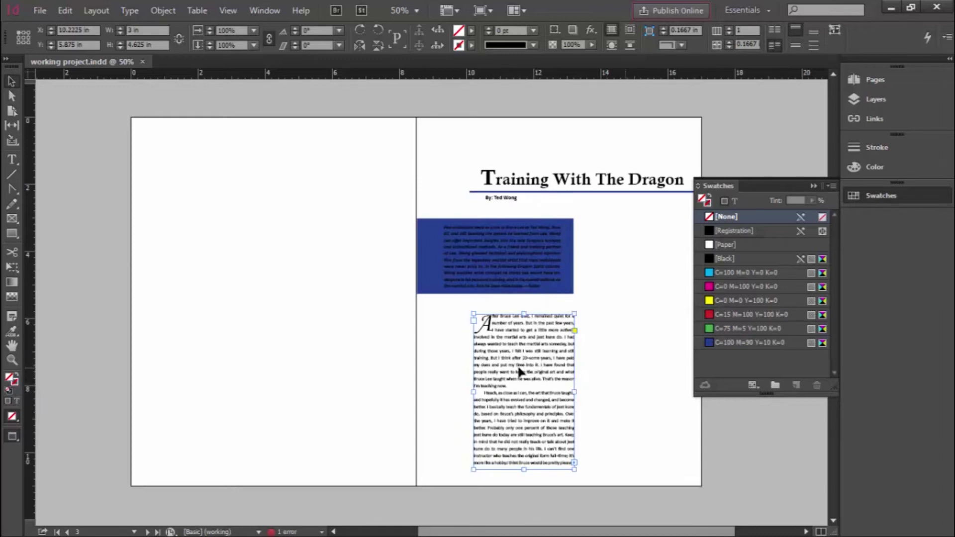
click(707, 401)
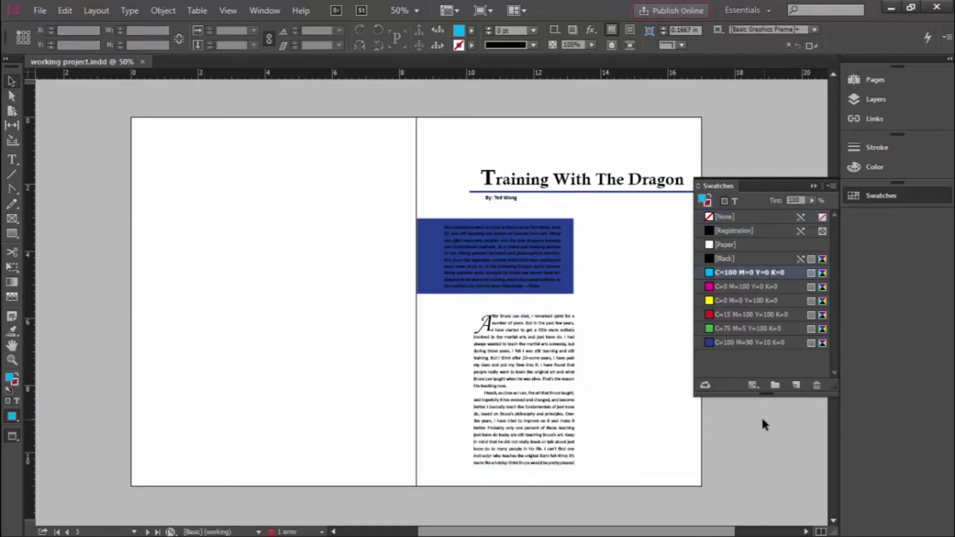
click(530, 357)
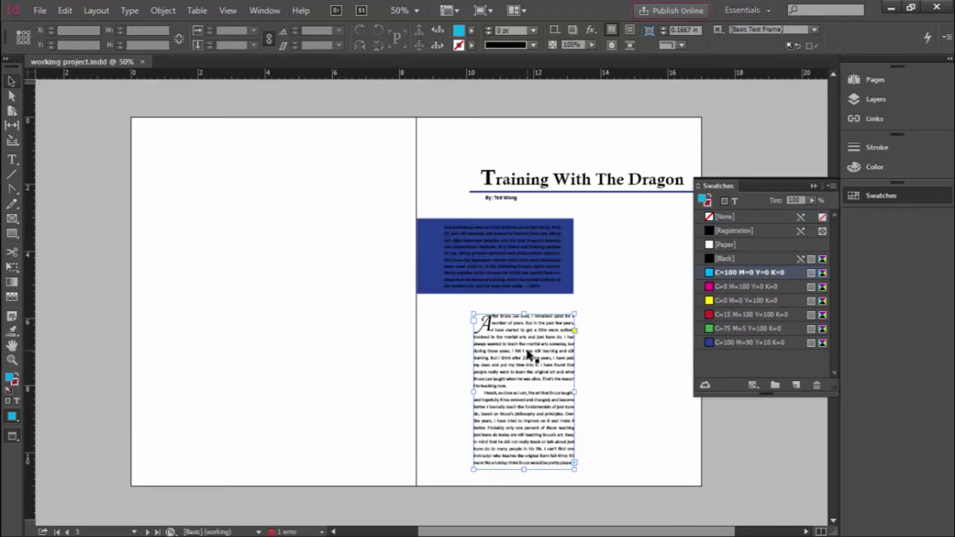
click(482, 264)
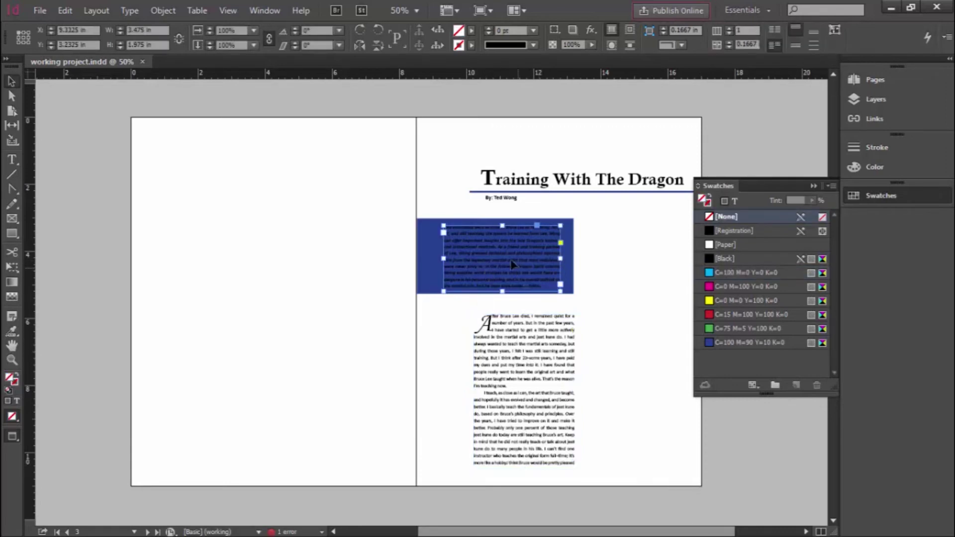
click(428, 249)
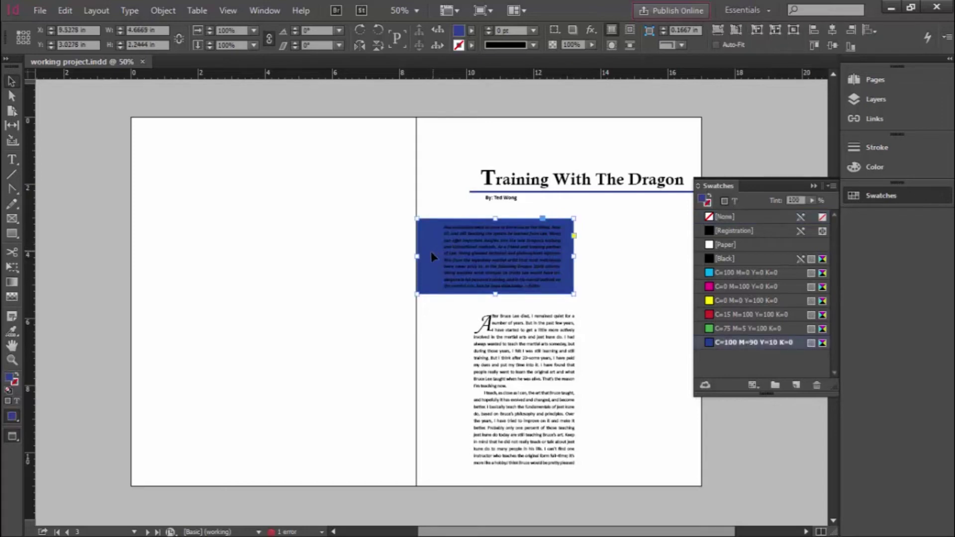
- Fill the intro text frame with the magenta swatch C=0 M=100 Y=0 K=0, and reset its fill to [None]
click(519, 260)
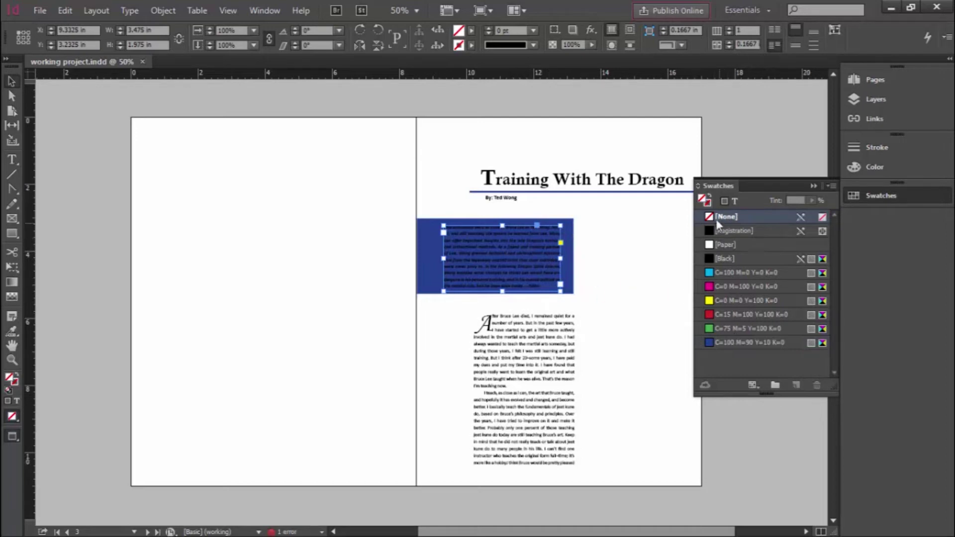
click(719, 286)
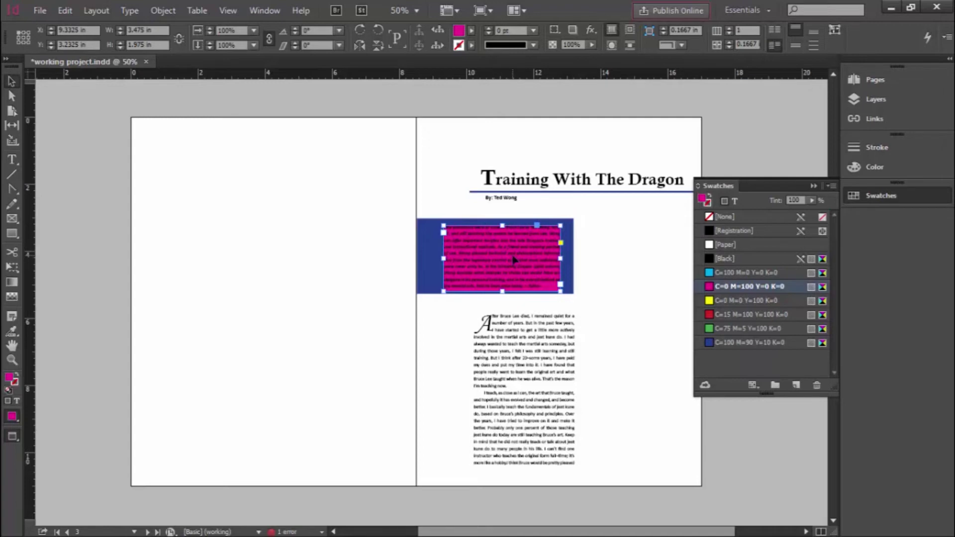
click(711, 218)
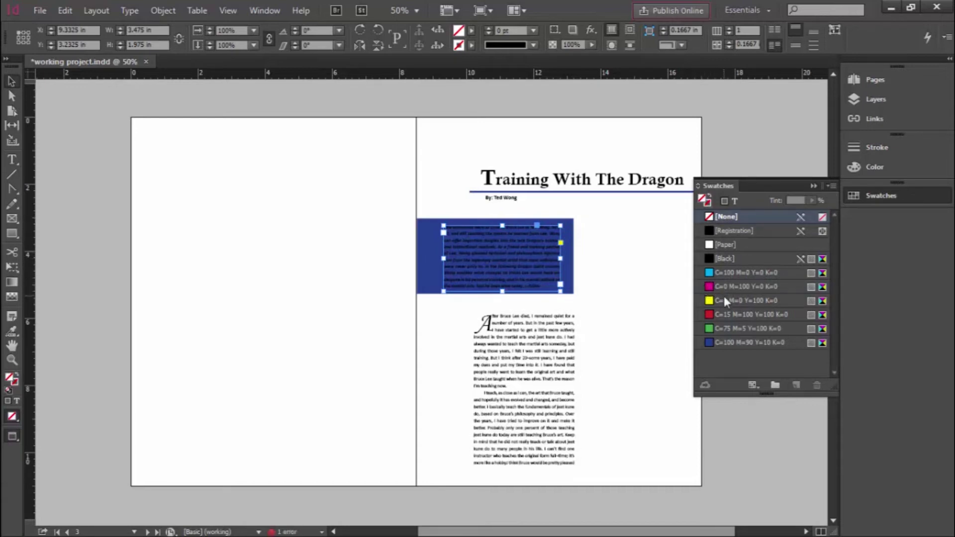
- Give the intro text frame a 7 pt stroke in the red swatch C=15 M=100 Y=100 K=0
click(708, 204)
click(711, 313)
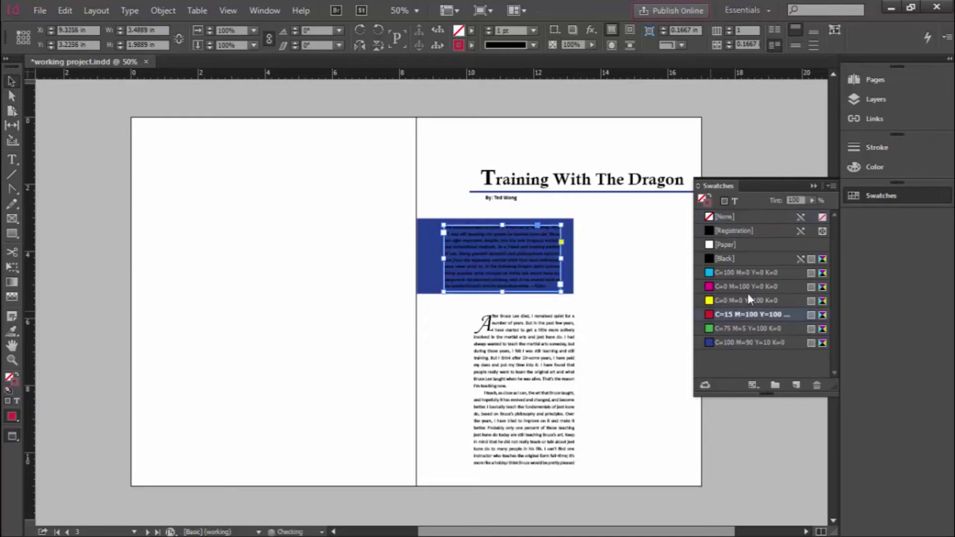
click(870, 148)
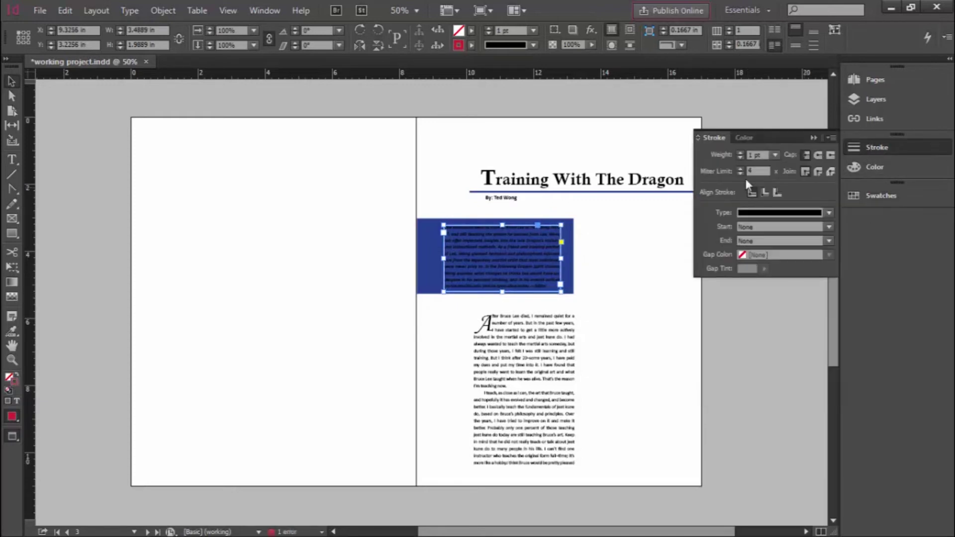
click(740, 152)
click(740, 152)
click(740, 152)
click(740, 153)
click(740, 153)
click(740, 152)
click(661, 296)
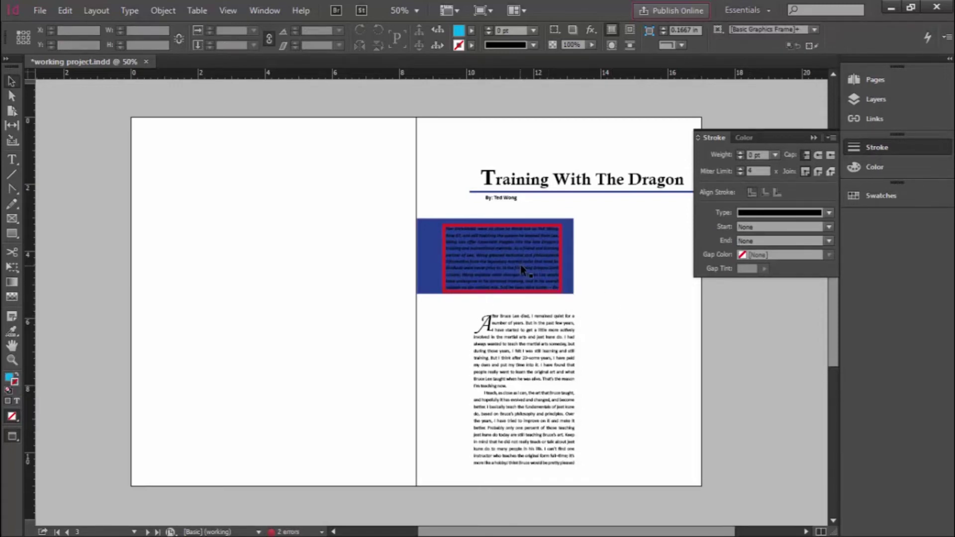
- Remove the intro text frame's red stroke by setting it to [None]
click(505, 255)
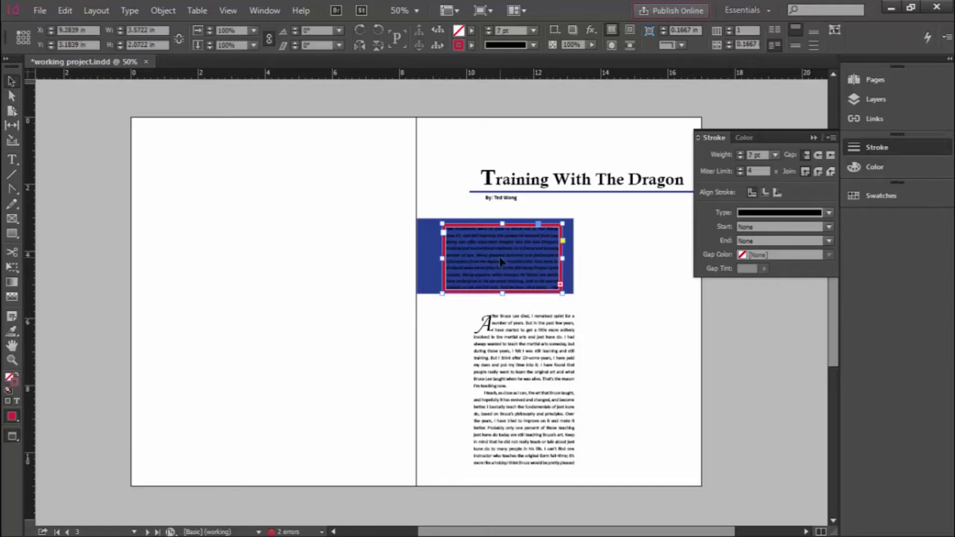
click(861, 195)
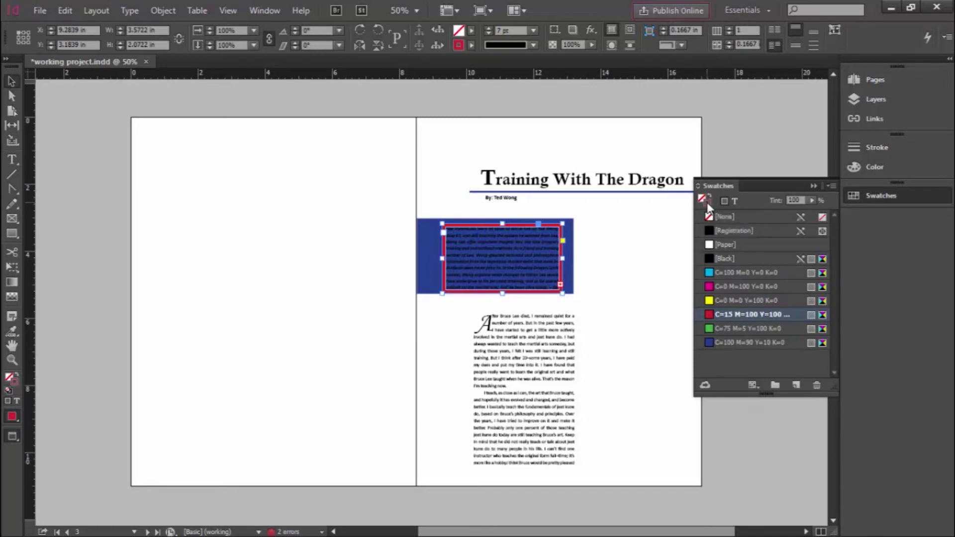
click(723, 217)
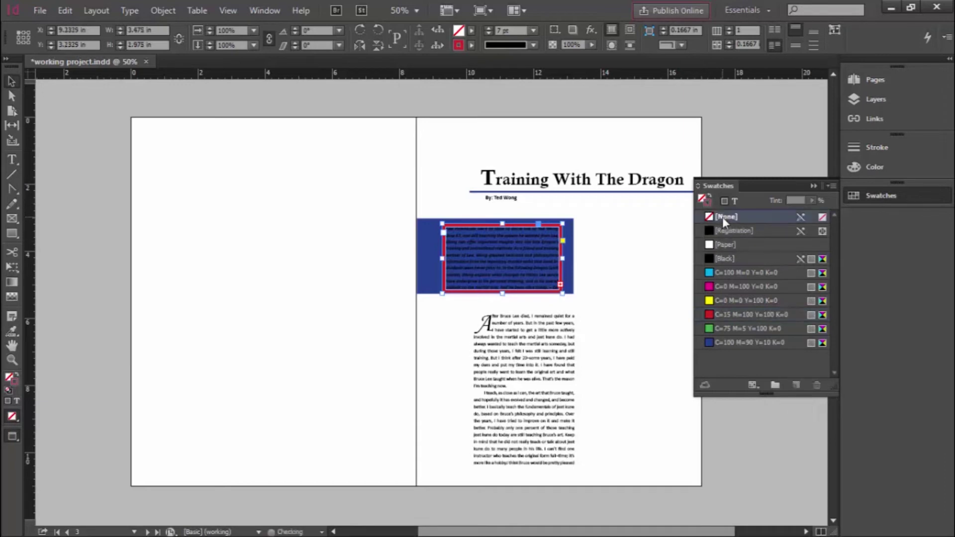
click(623, 263)
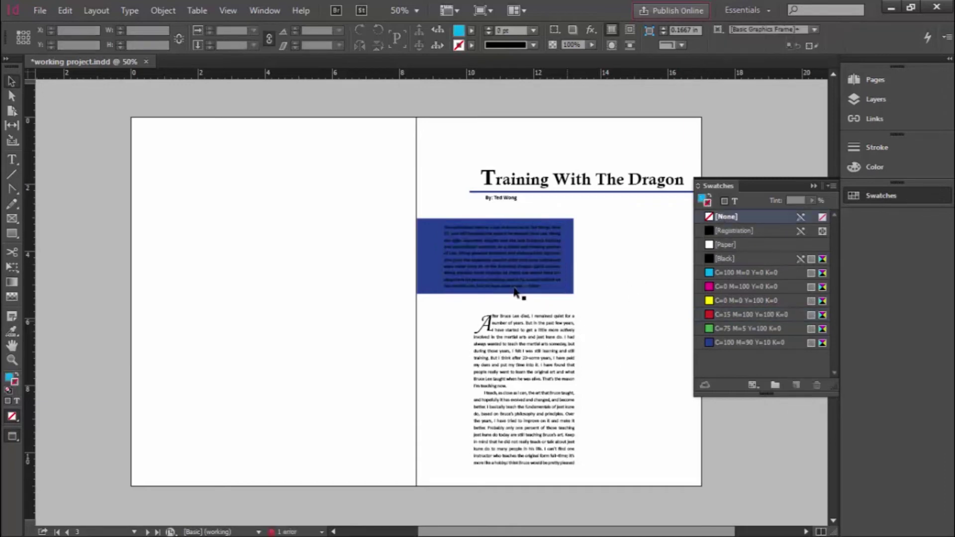
- Compare the fill and stroke of the intro and body text frames with the colours shown when nothing is selected
click(499, 256)
click(382, 268)
click(470, 259)
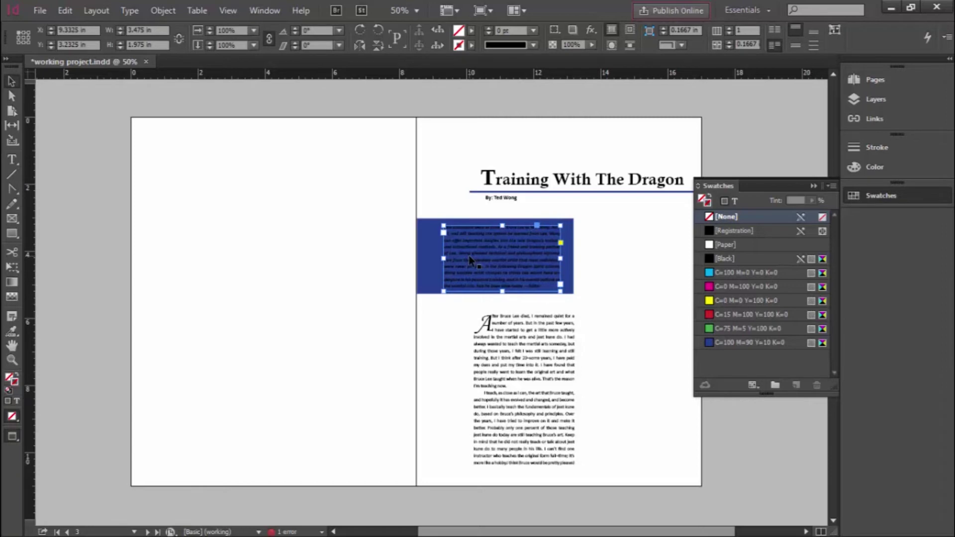
click(414, 277)
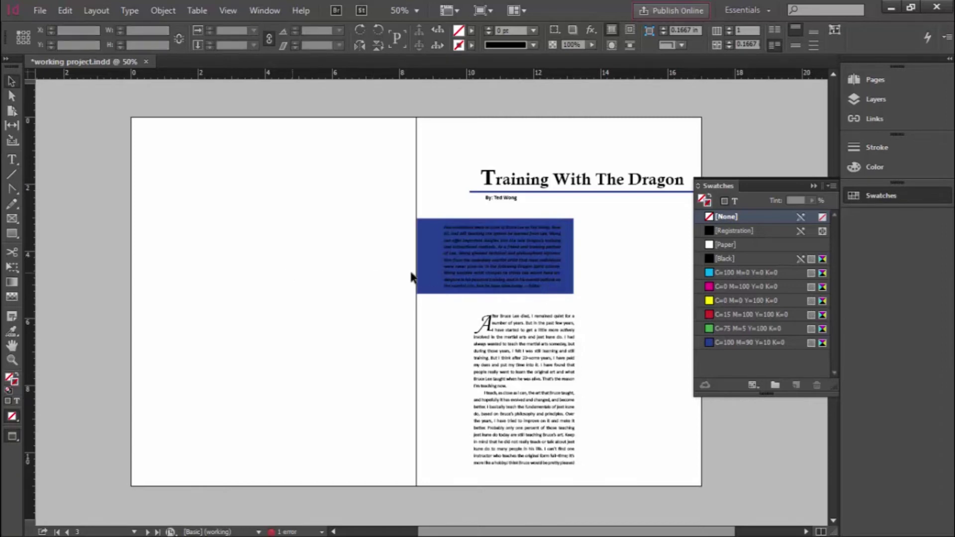
click(487, 262)
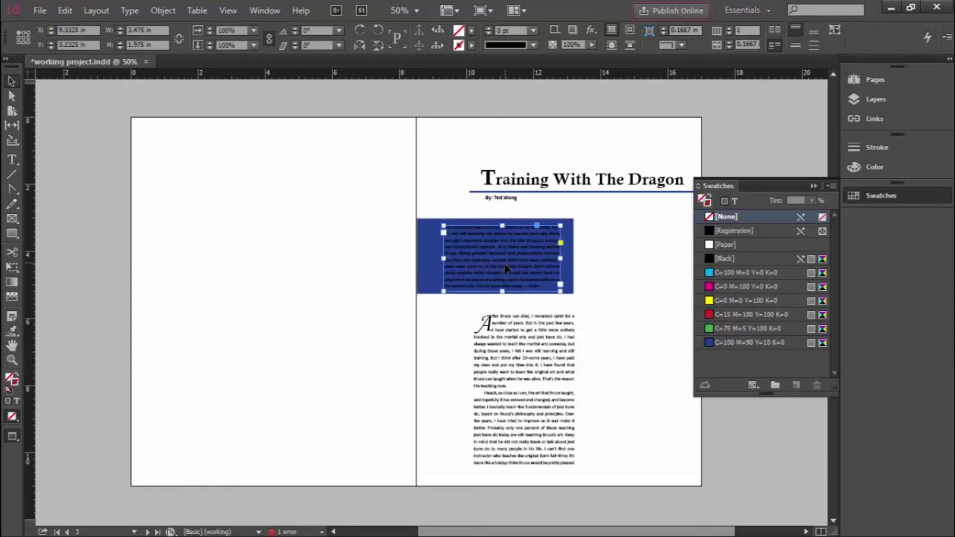
click(519, 382)
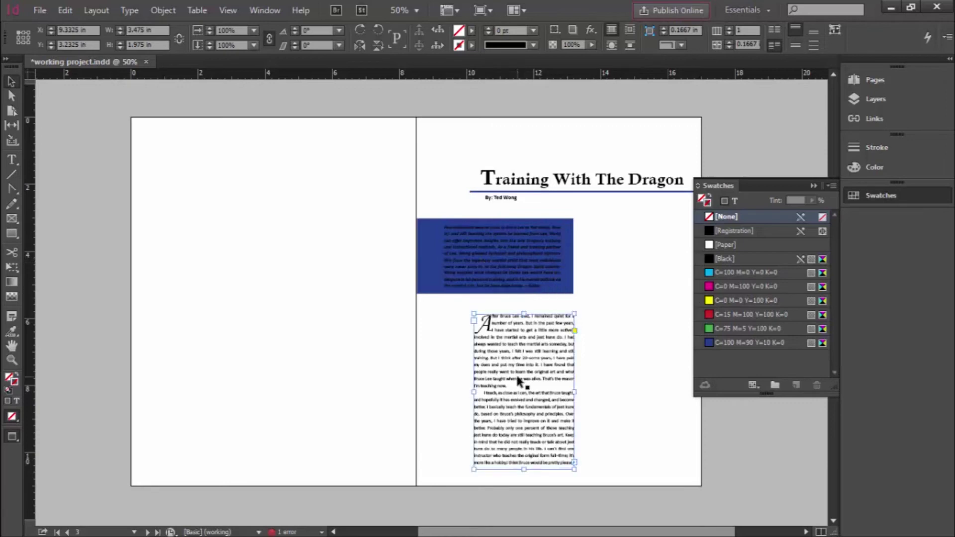
click(358, 375)
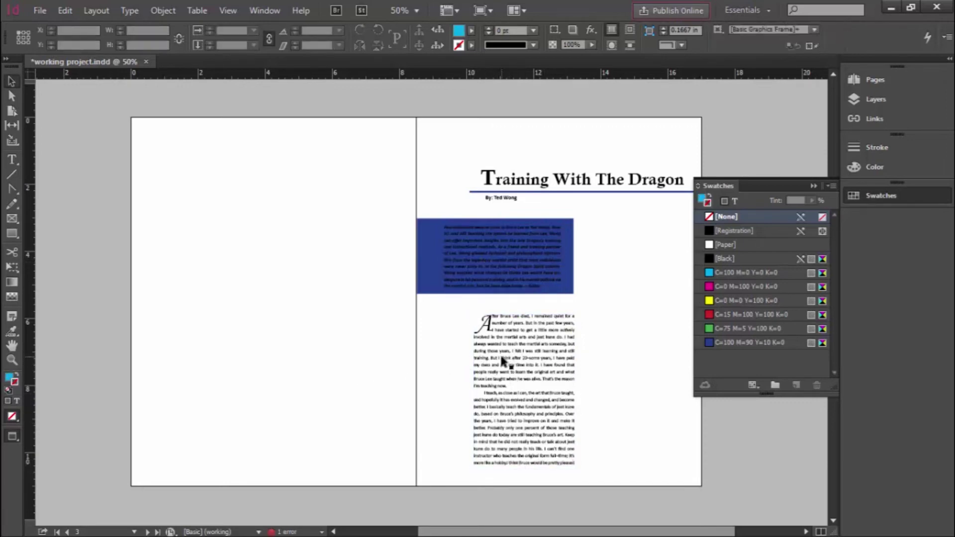
- Fill the body text frame with the green swatch C=75 M=5 Y=100 K=0, and reset its fill to [None]
click(518, 356)
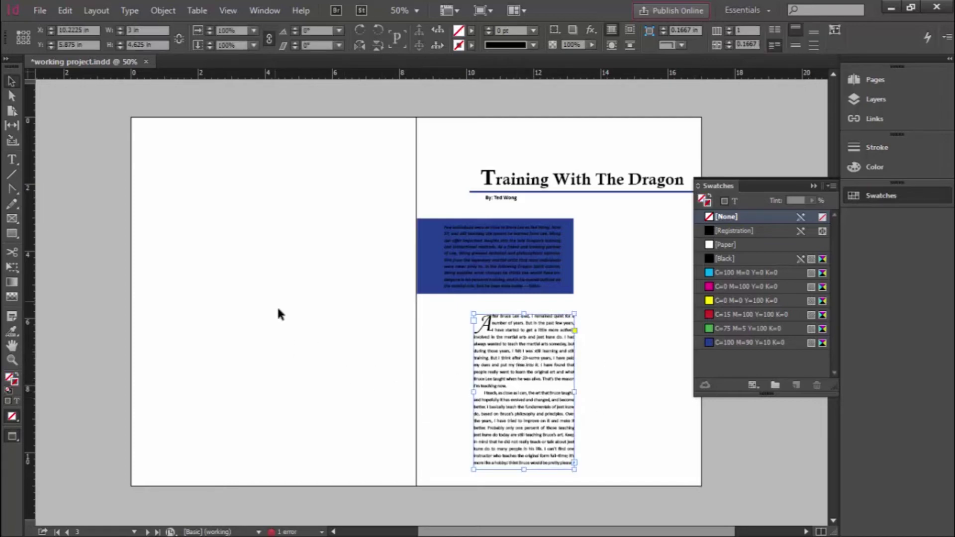
click(14, 234)
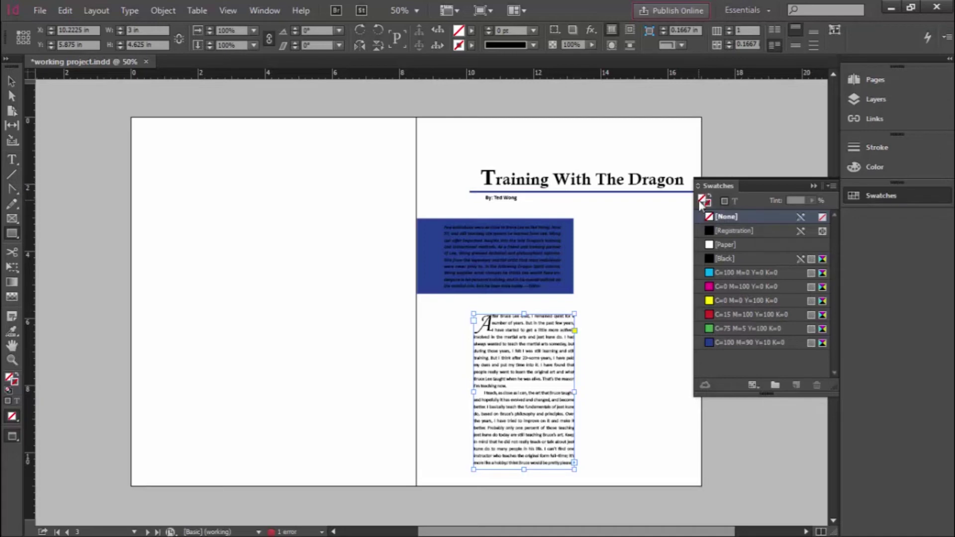
click(736, 328)
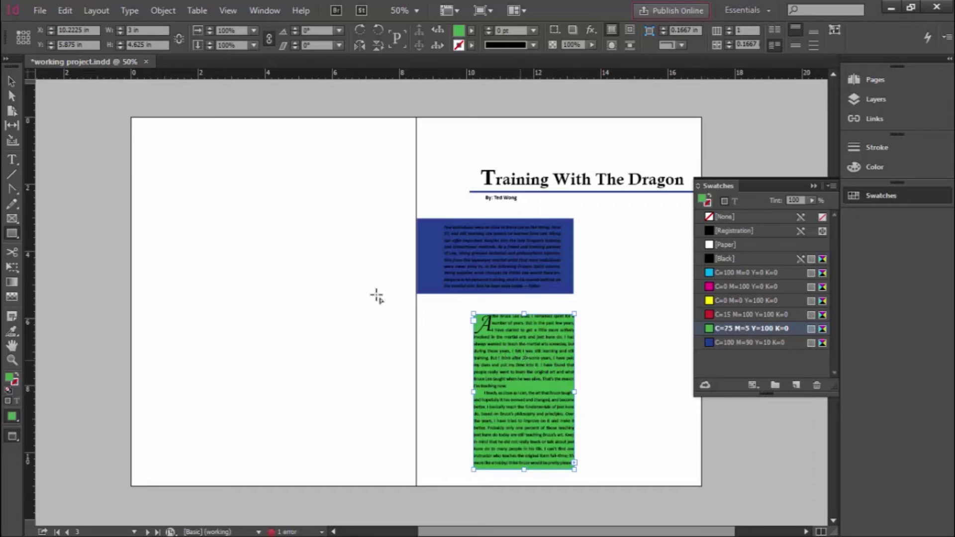
click(726, 218)
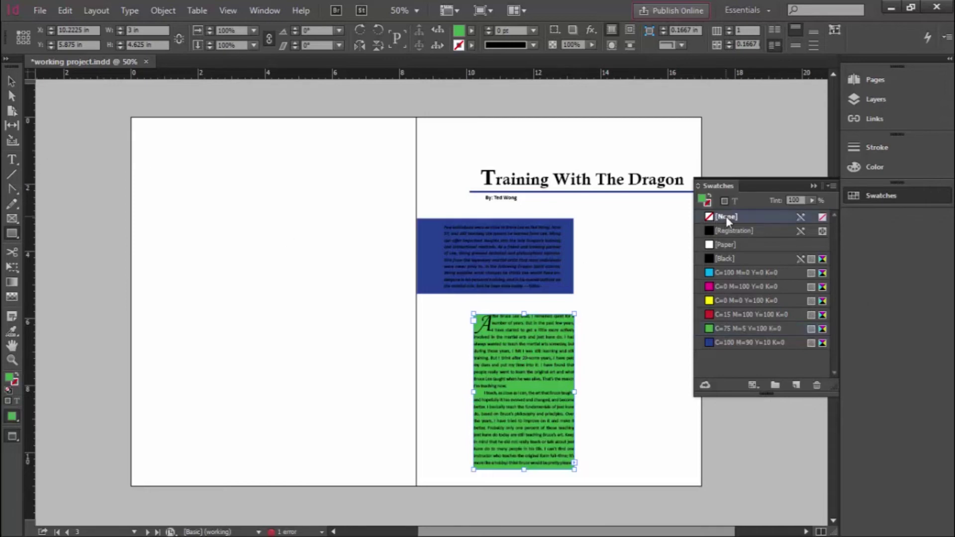
click(12, 81)
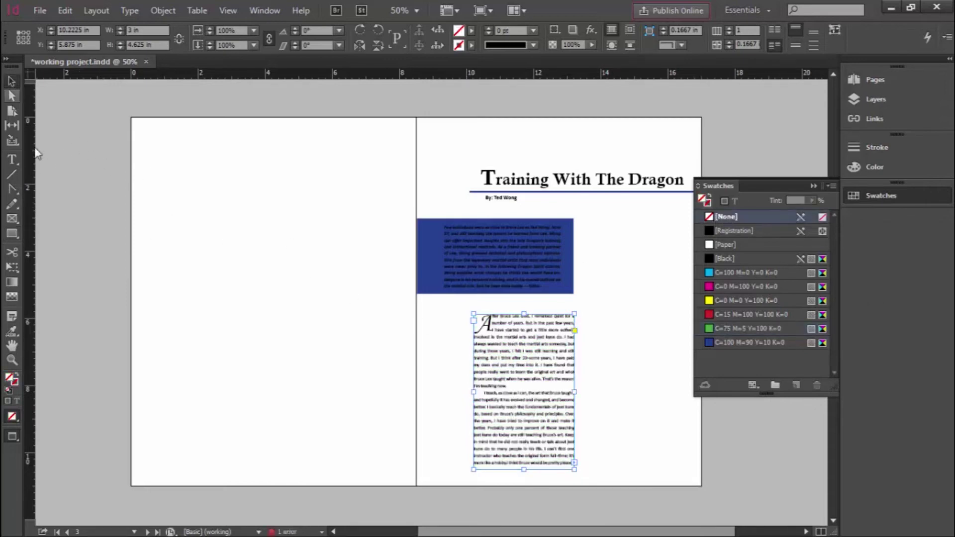
key(v)
- Check the body text frame's fill and stroke against the defaults by repeatedly selecting and deselecting the frame
click(438, 367)
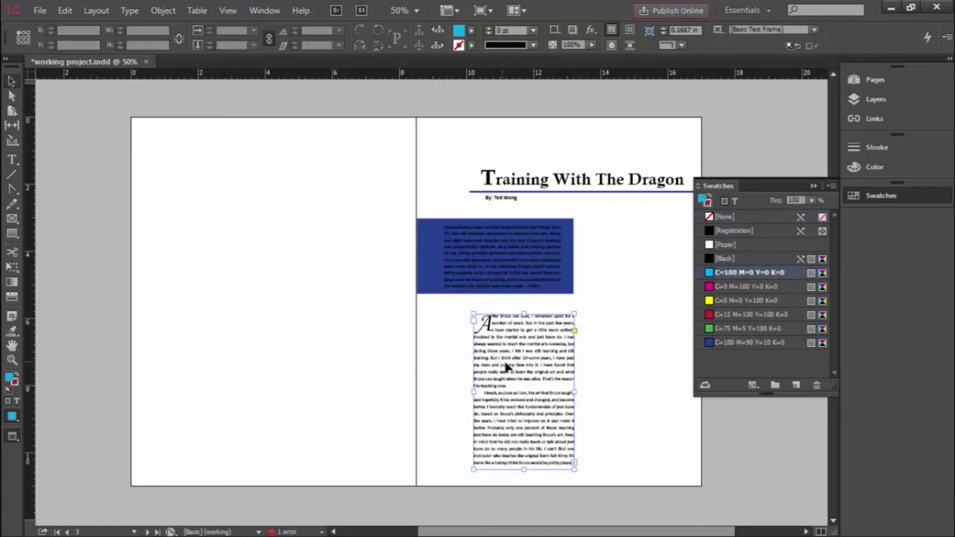
click(511, 363)
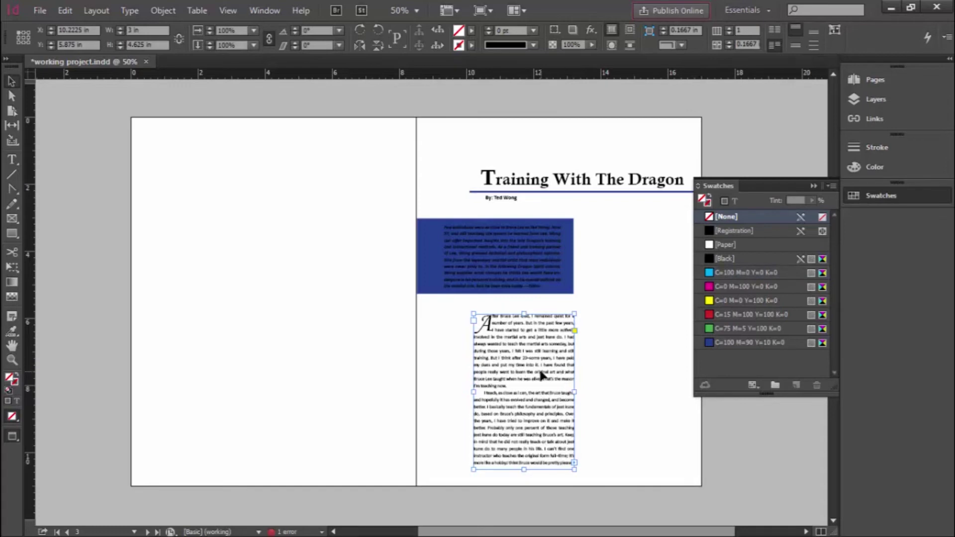
click(739, 422)
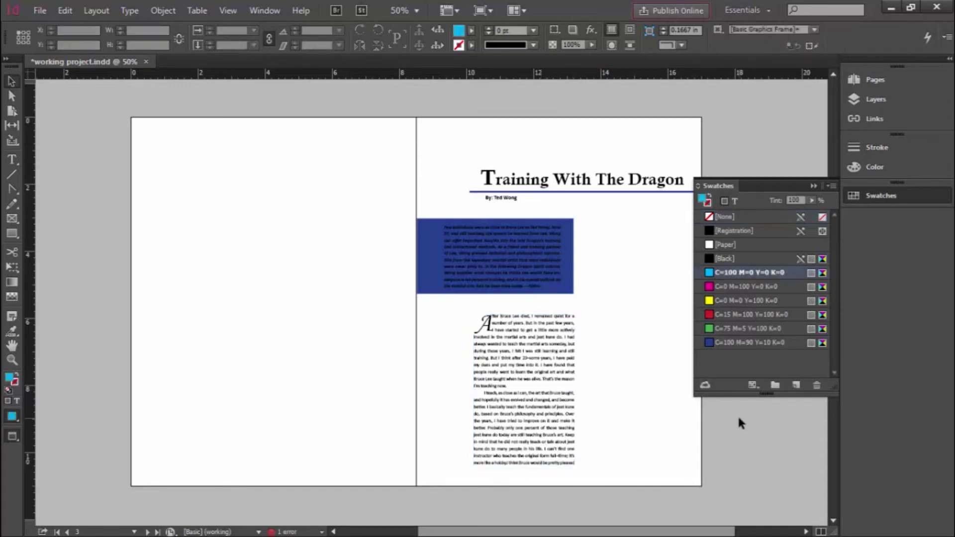
click(520, 386)
click(626, 371)
click(524, 370)
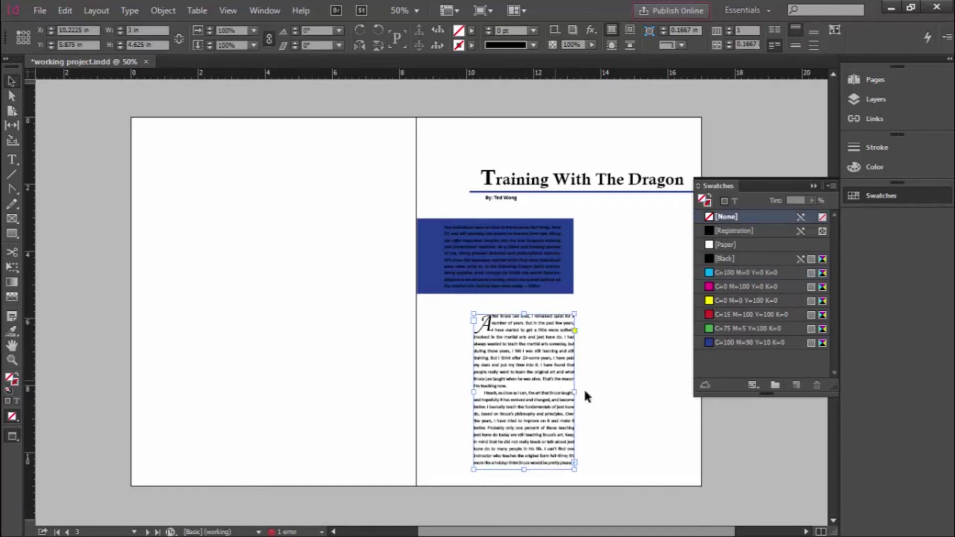
- With nothing selected, set the default fill to red C=15 M=100 Y=100 K=0 and the default stroke to [Registration] at 8 pt
click(718, 420)
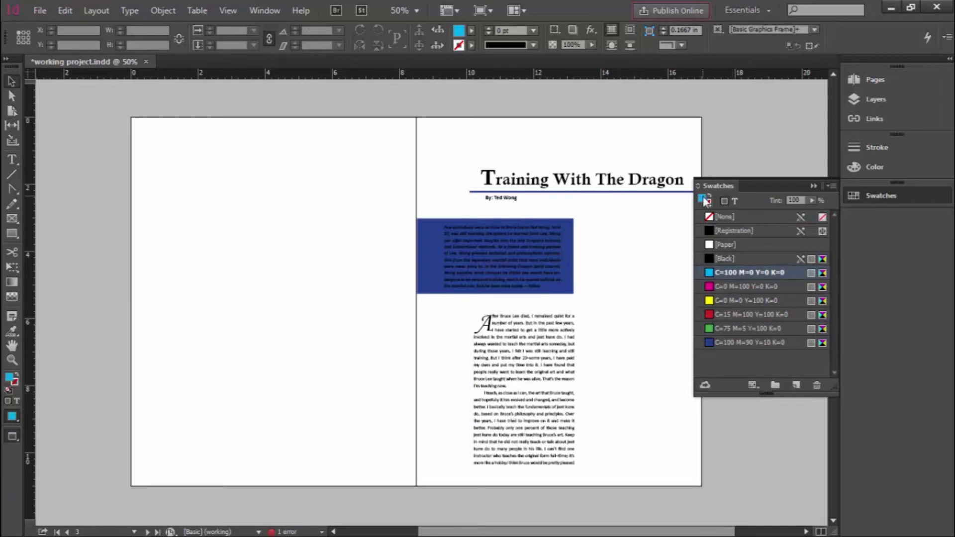
click(723, 316)
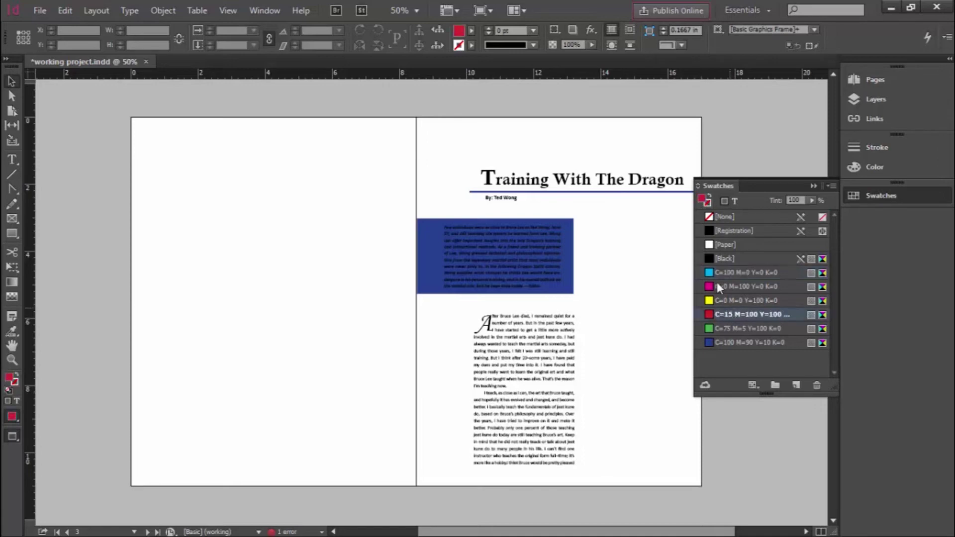
click(708, 205)
click(714, 230)
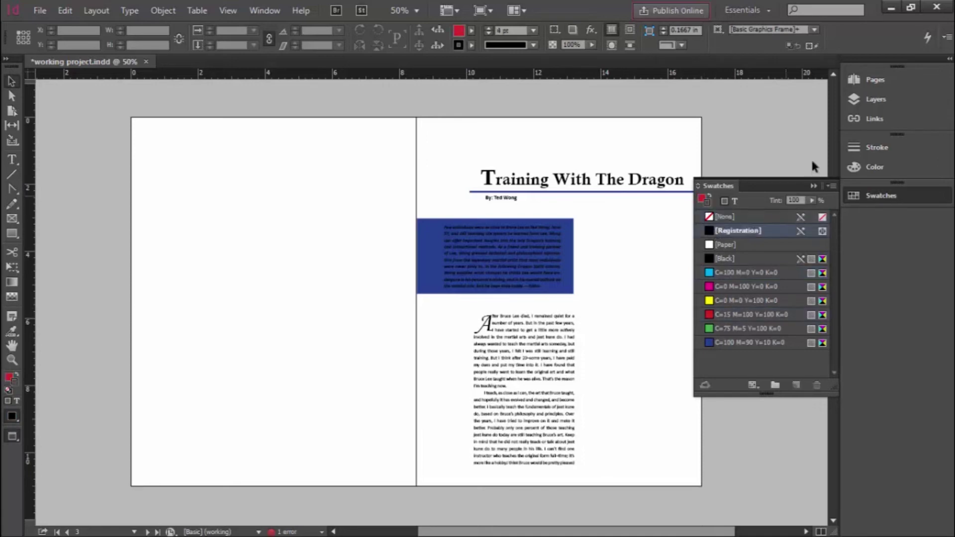
click(881, 147)
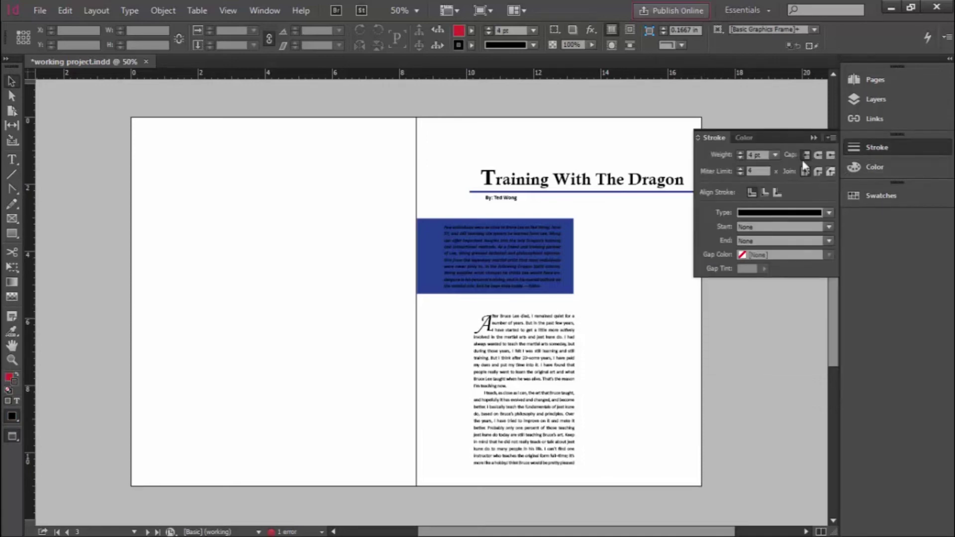
click(741, 151)
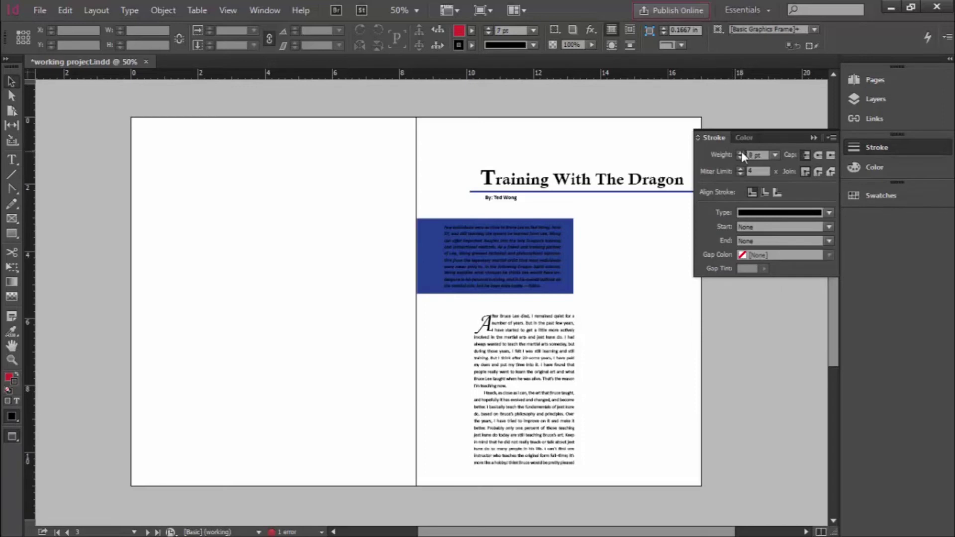
- Draw a test rectangle about 3 by 3.1 inches on the blank facing page, and delete it
click(11, 232)
drag(178, 219, 277, 323)
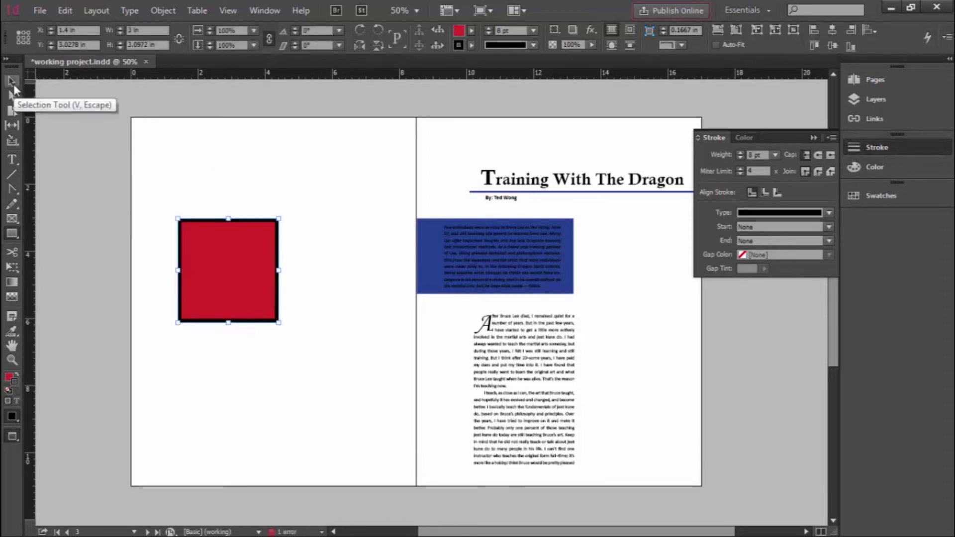
click(13, 85)
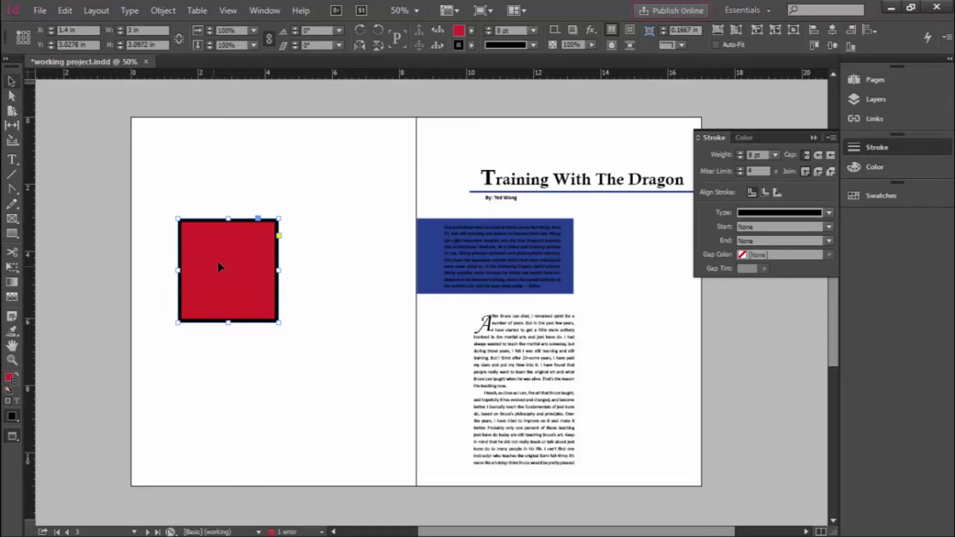
key(Delete)
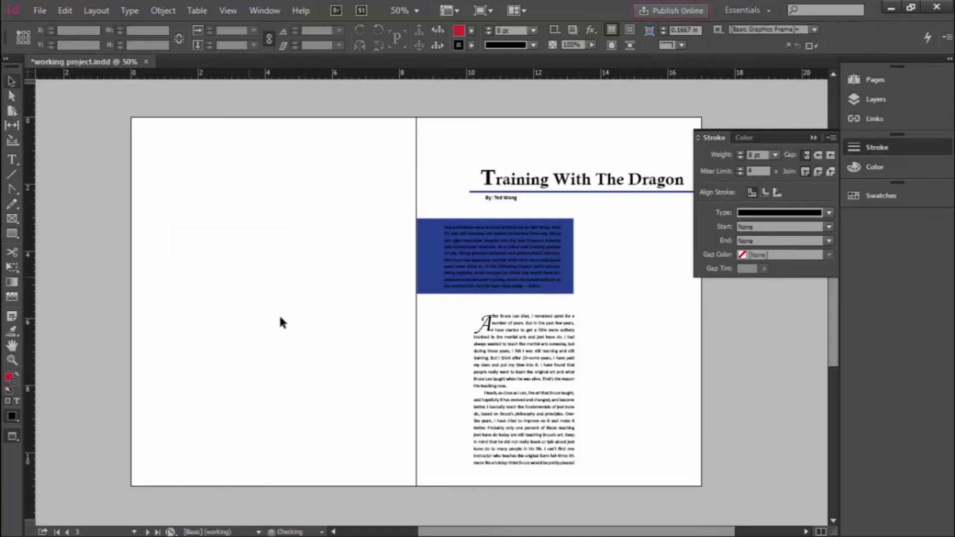
click(502, 356)
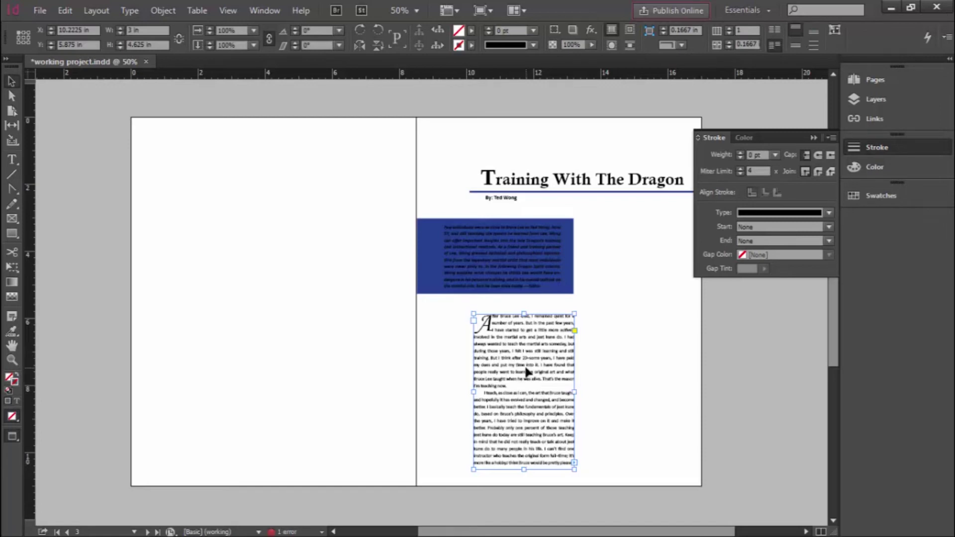
click(736, 369)
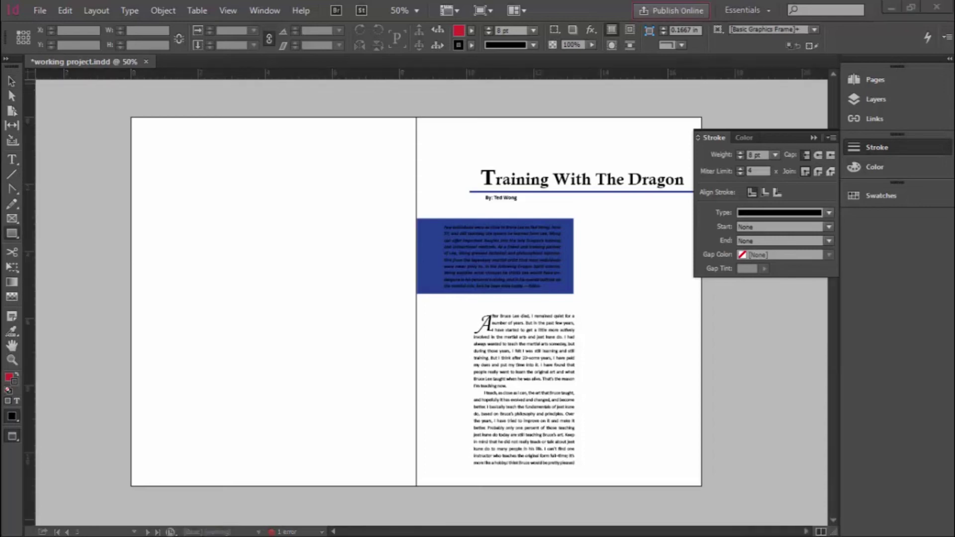
click(875, 145)
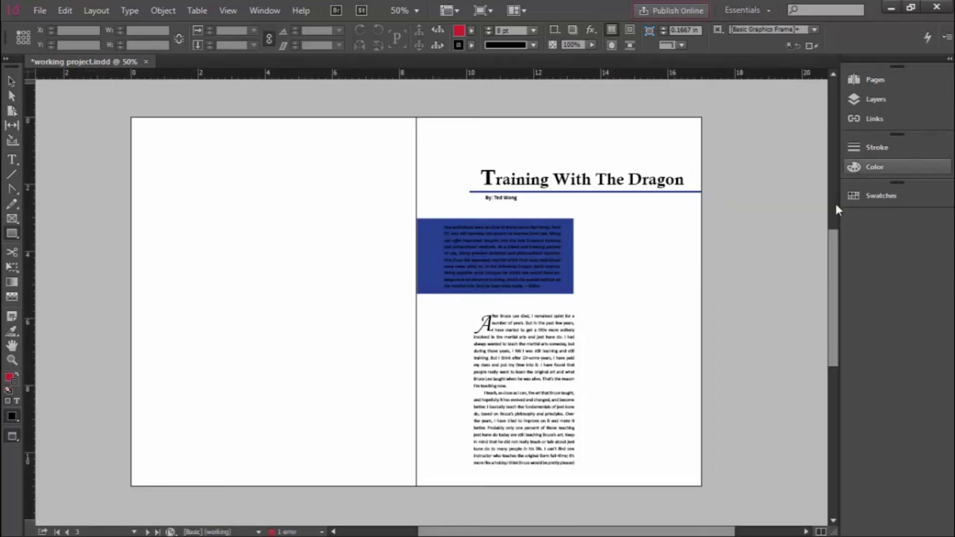
click(878, 194)
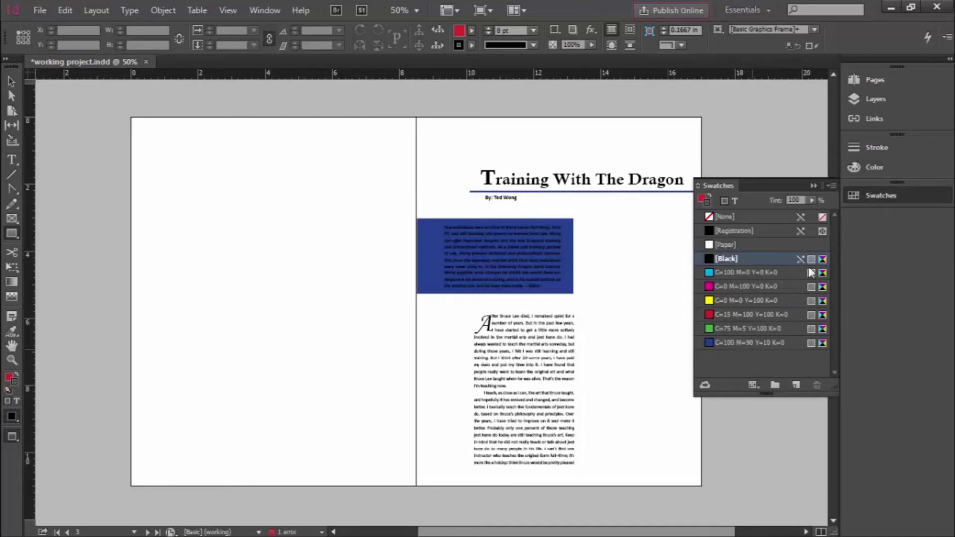
click(884, 196)
click(883, 197)
click(885, 198)
click(875, 168)
click(876, 147)
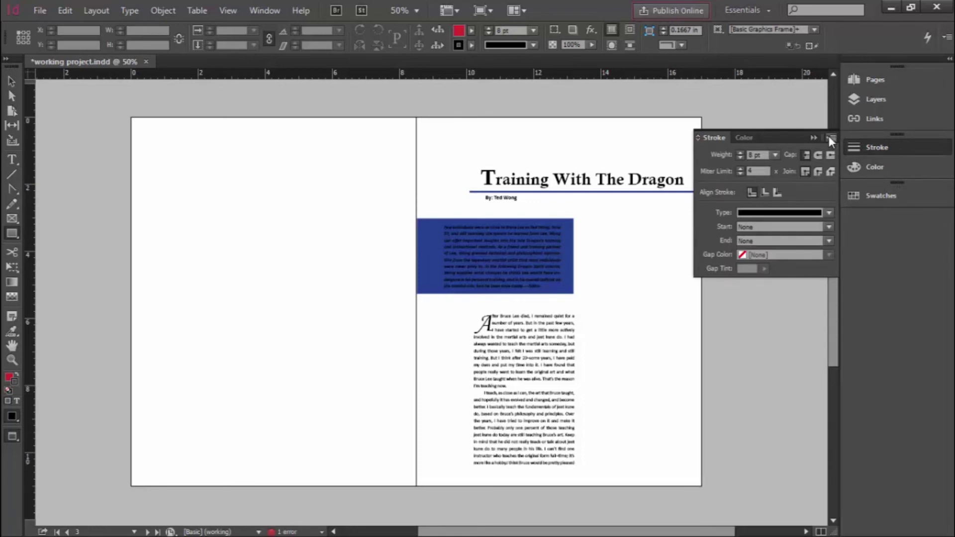
click(876, 195)
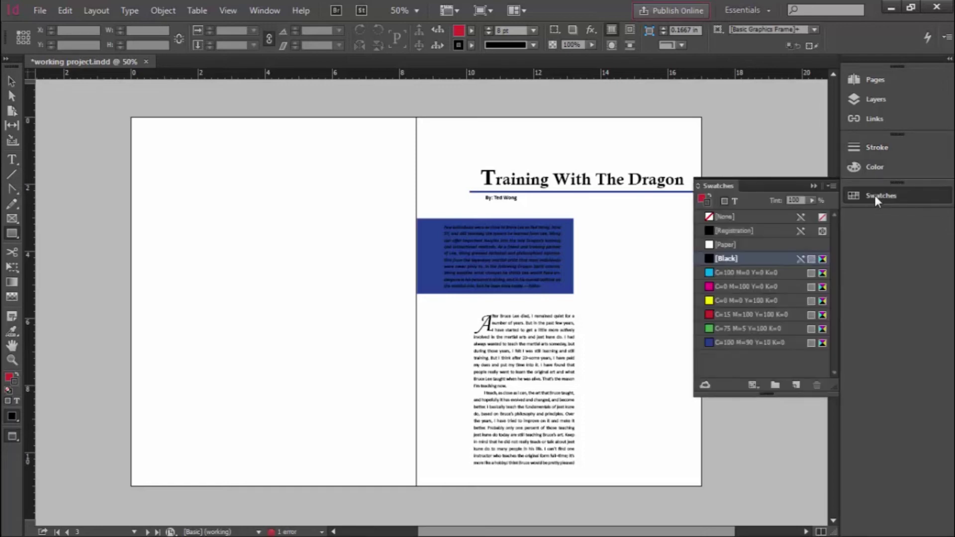
click(831, 185)
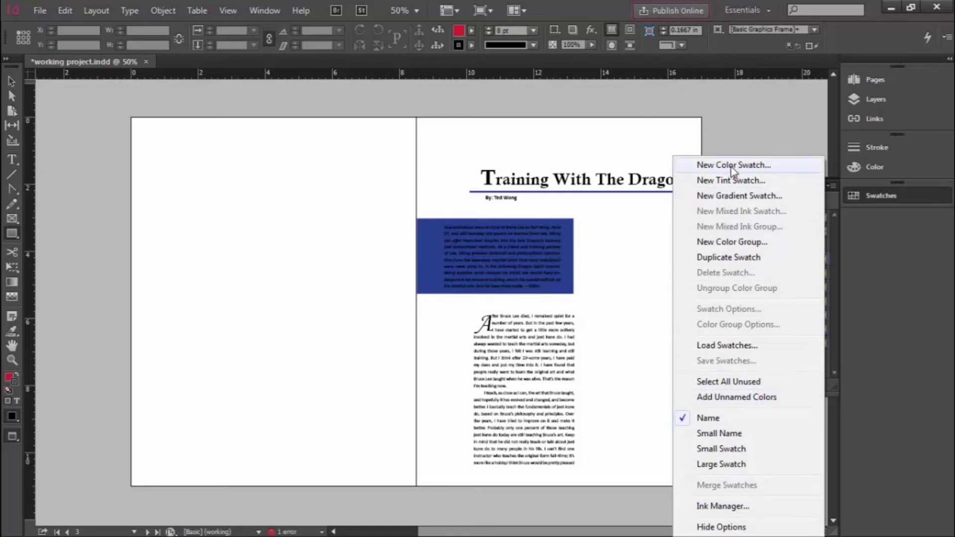
click(874, 193)
click(860, 196)
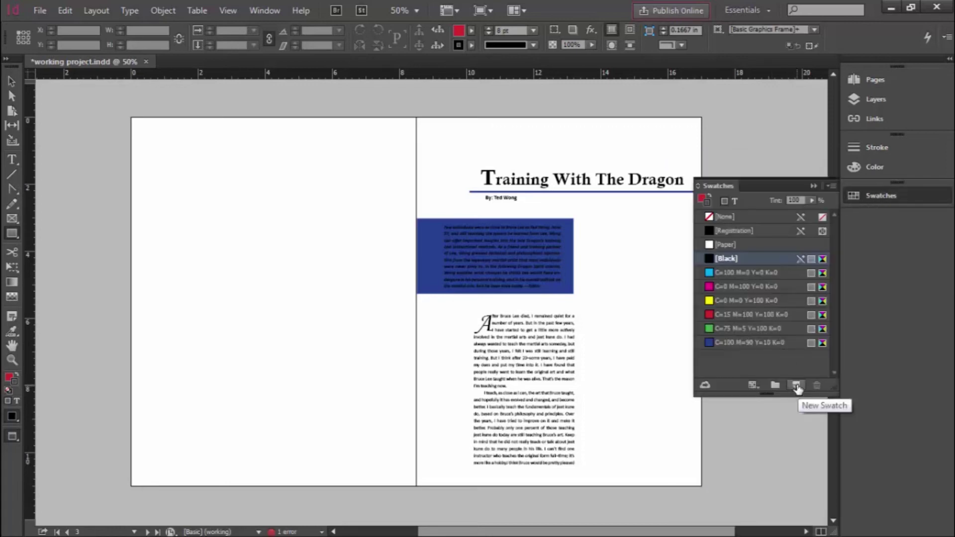
- Start a new process colour swatch in CMYK mode
click(879, 194)
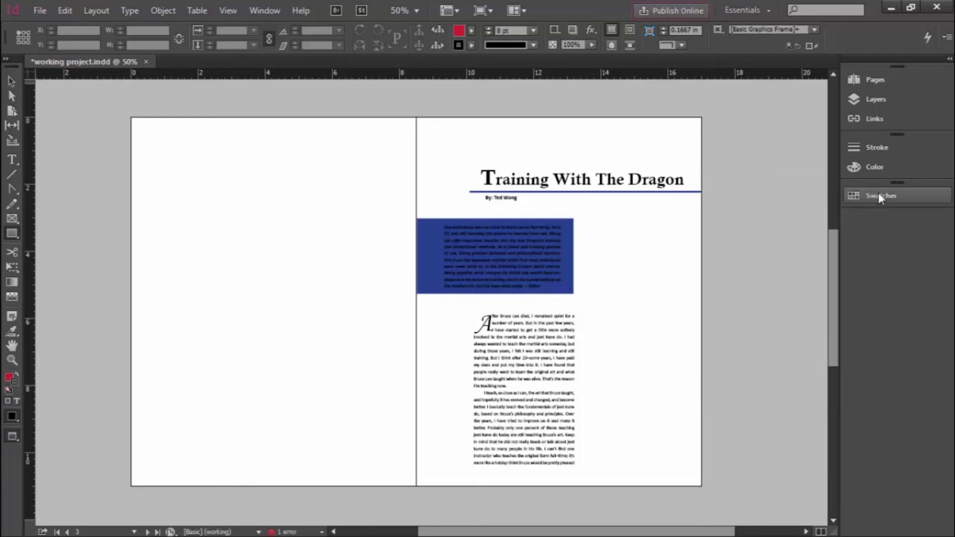
click(879, 195)
click(832, 184)
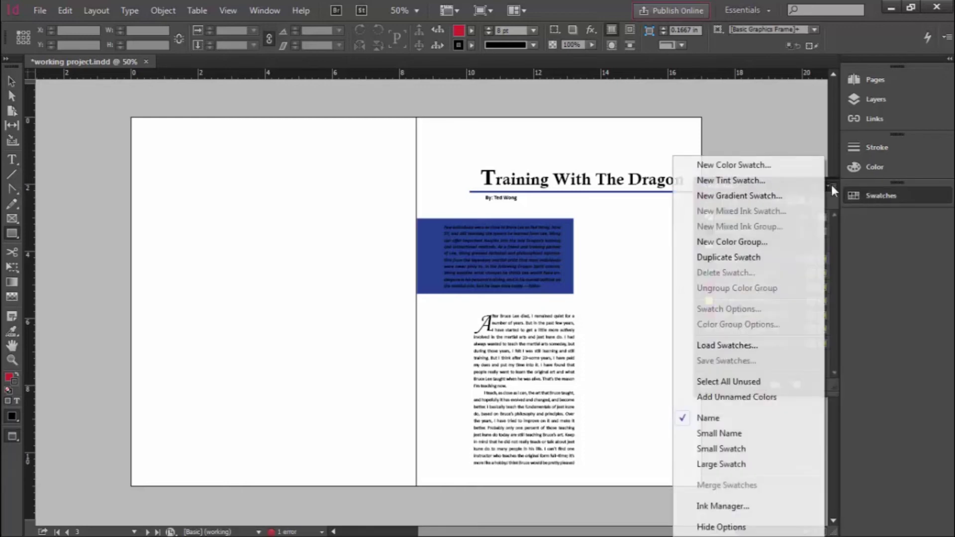
click(730, 167)
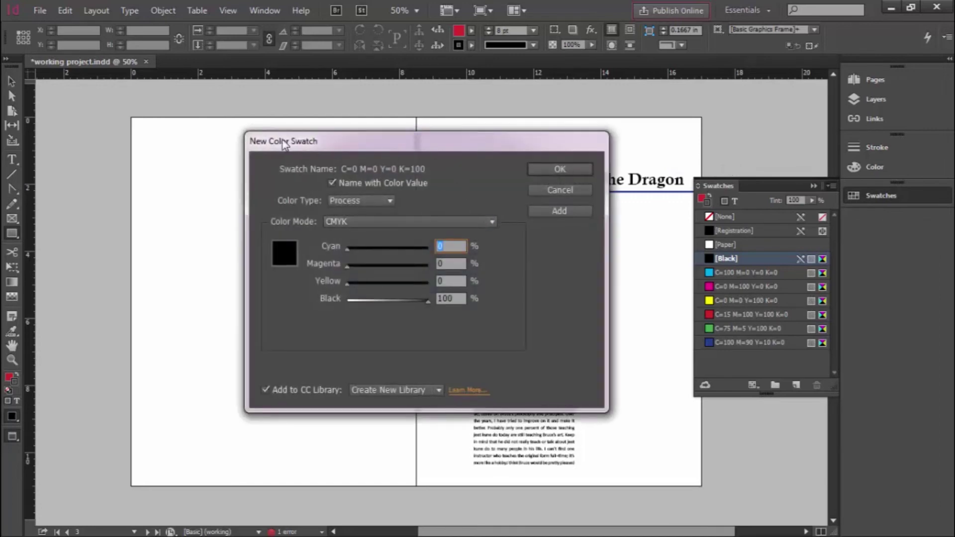
drag(415, 148, 376, 160)
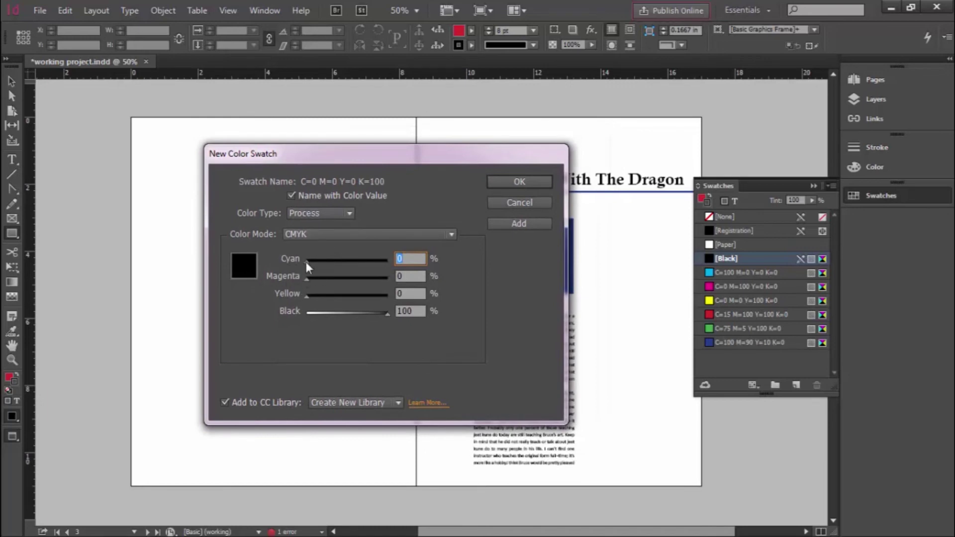
- Mix a teal for the new swatch with Cyan 100, Magenta 56, Yellow 61 and Black 0 percent
drag(381, 314, 308, 312)
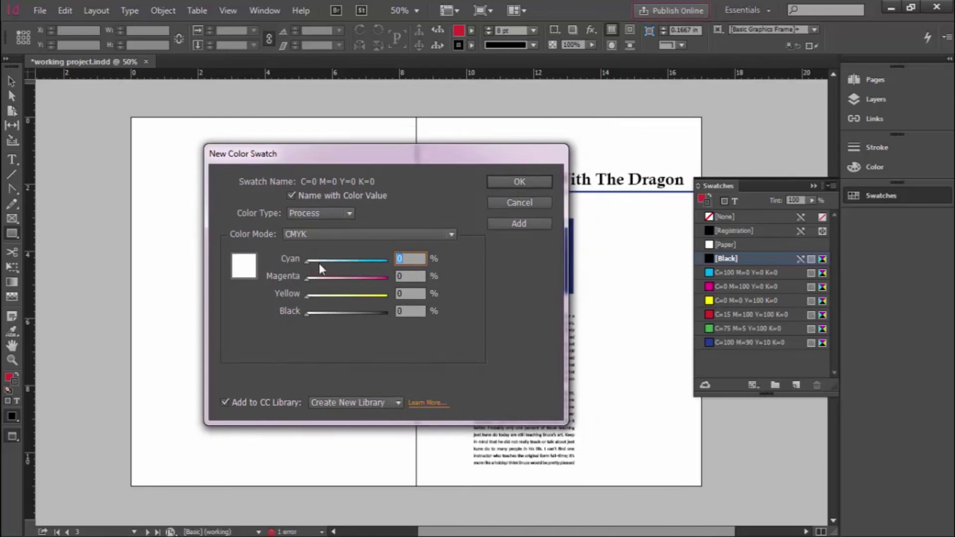
drag(320, 262, 390, 261)
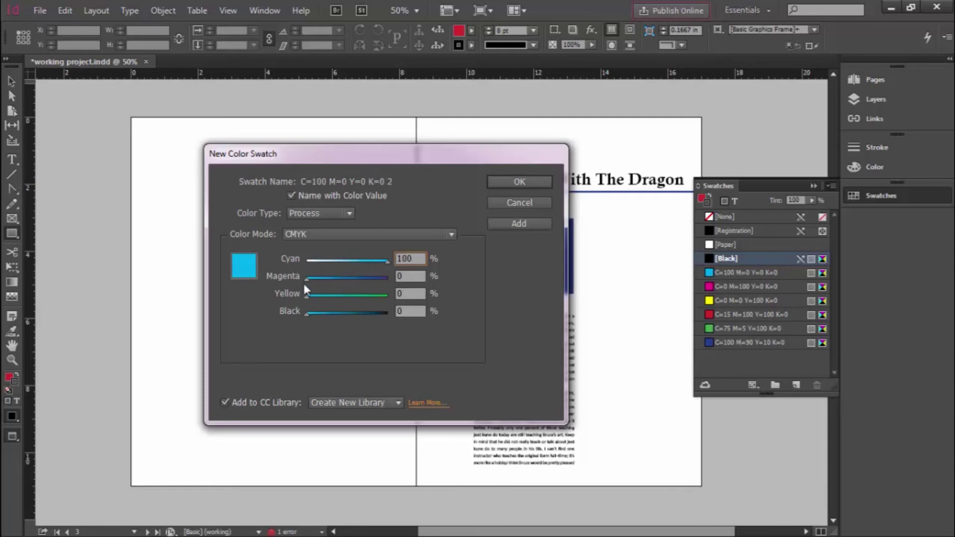
drag(303, 282, 356, 298)
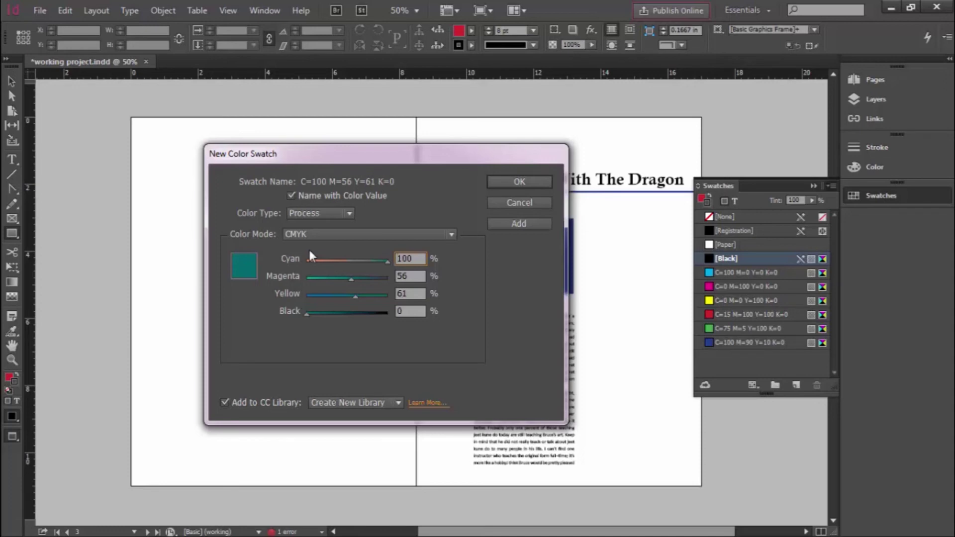
- Switch the new swatch's colour mode to PANTONE+ CMYK Uncoated and create it from the green PANTONE P 143-15 U
click(442, 234)
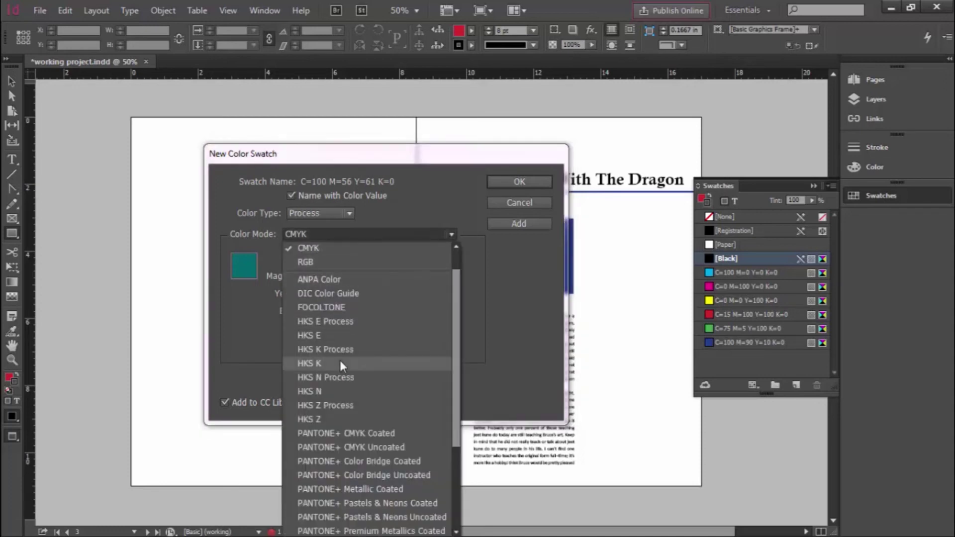
scroll(341, 355, down, 5)
scroll(345, 327, up, 6)
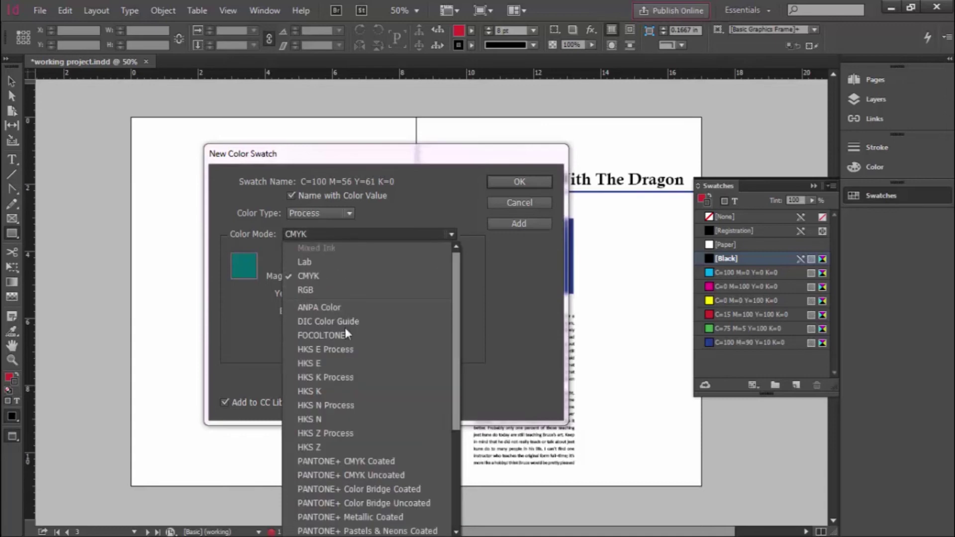
scroll(319, 368, down, 5)
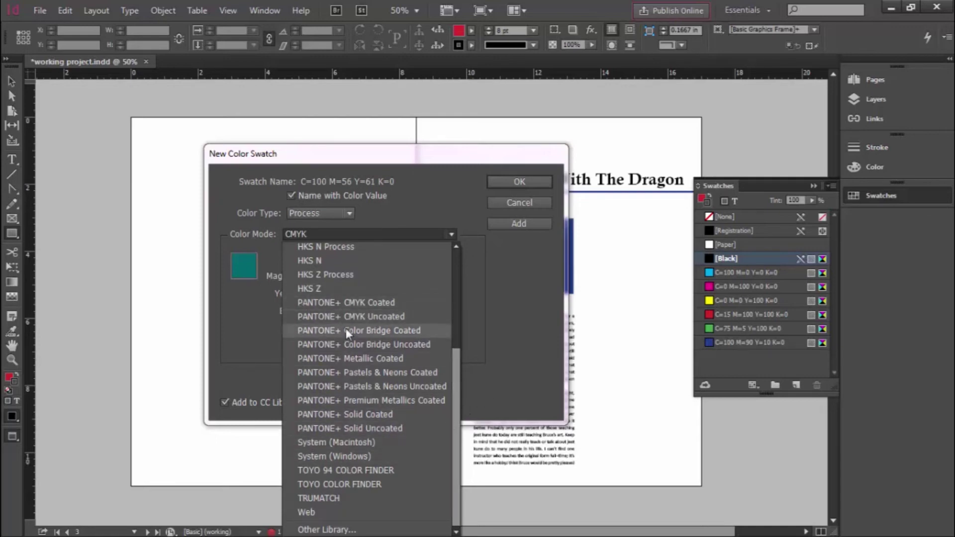
click(319, 317)
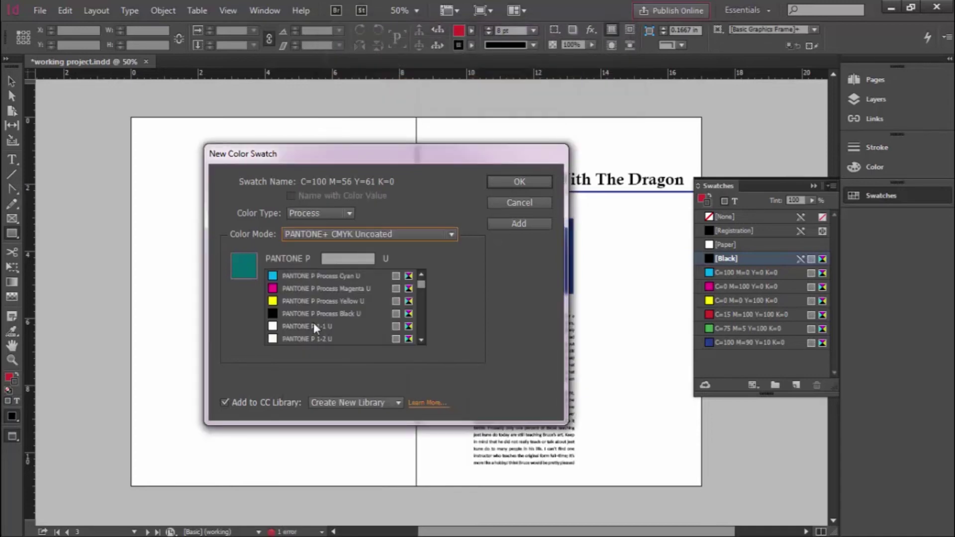
drag(420, 285, 419, 321)
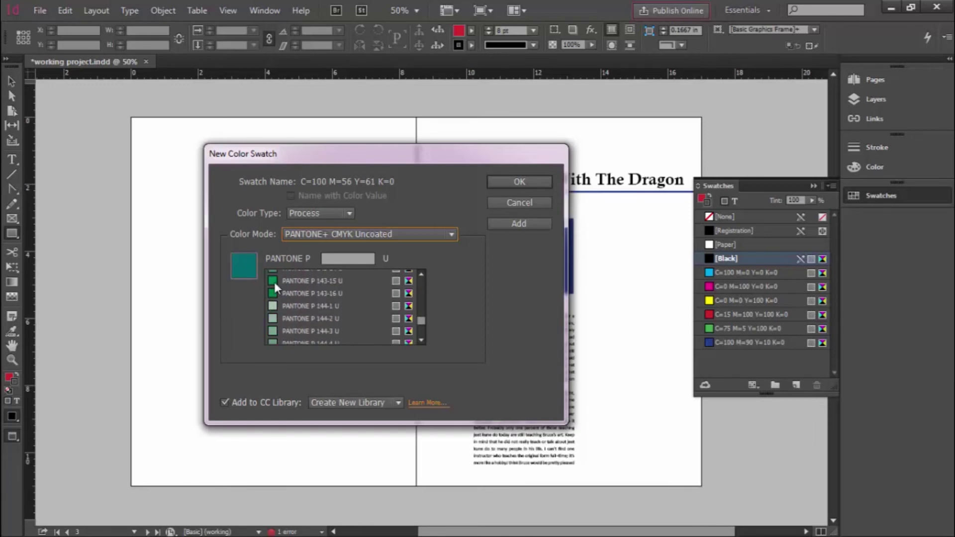
click(274, 282)
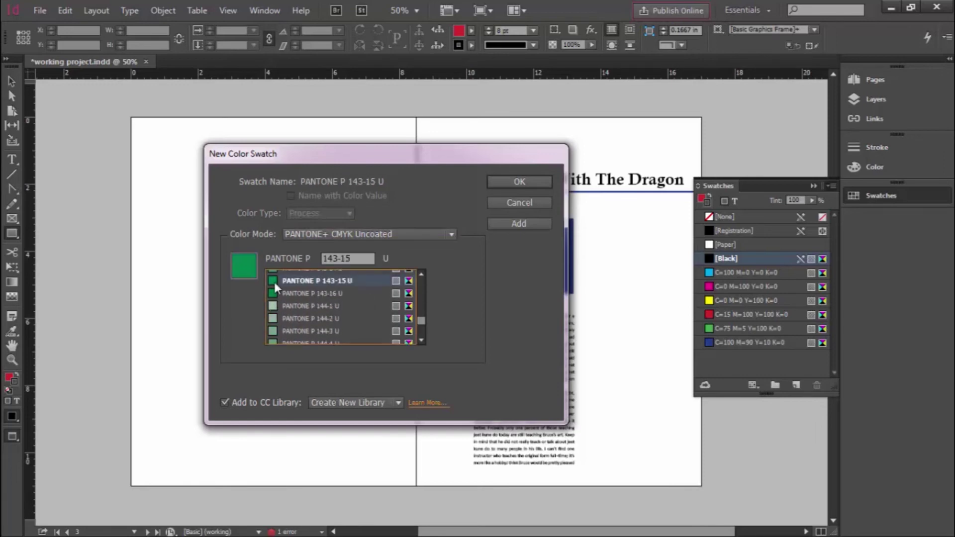
click(512, 180)
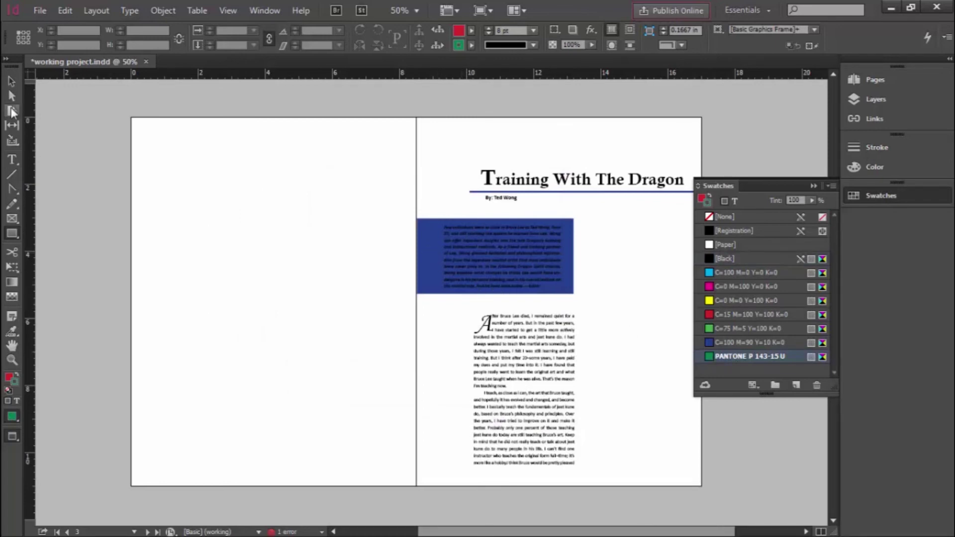
- Set the blue intro text frame's stroke to [None] and its fill to PANTONE P 143-15 U
click(9, 84)
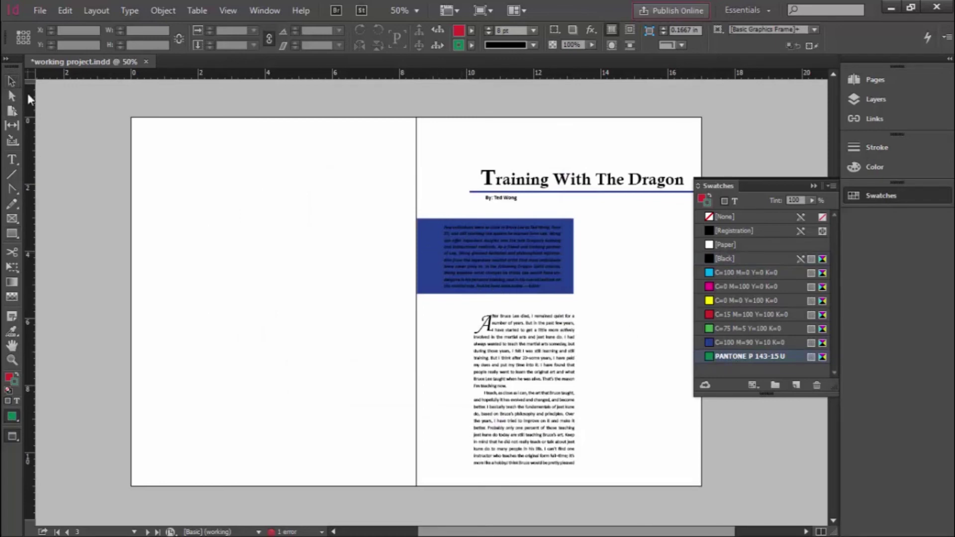
click(428, 255)
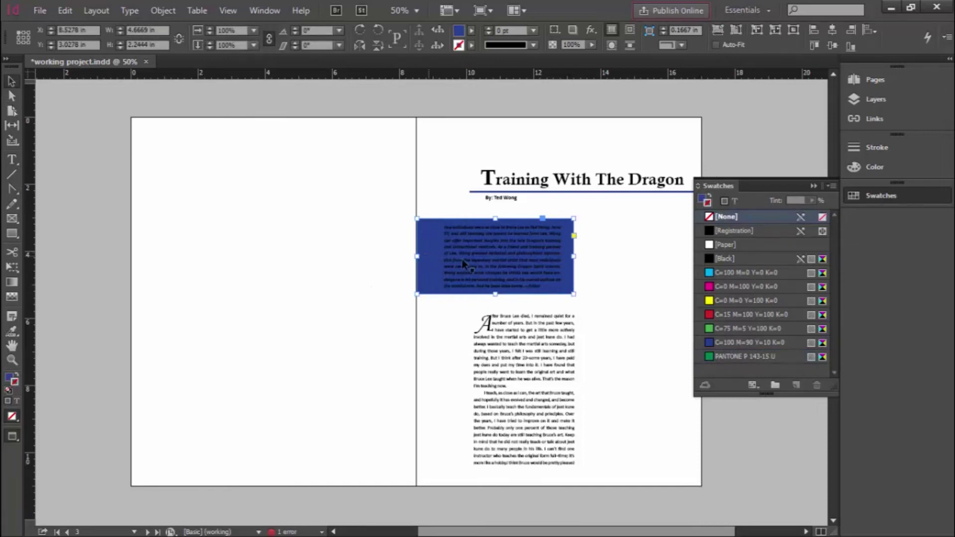
click(728, 354)
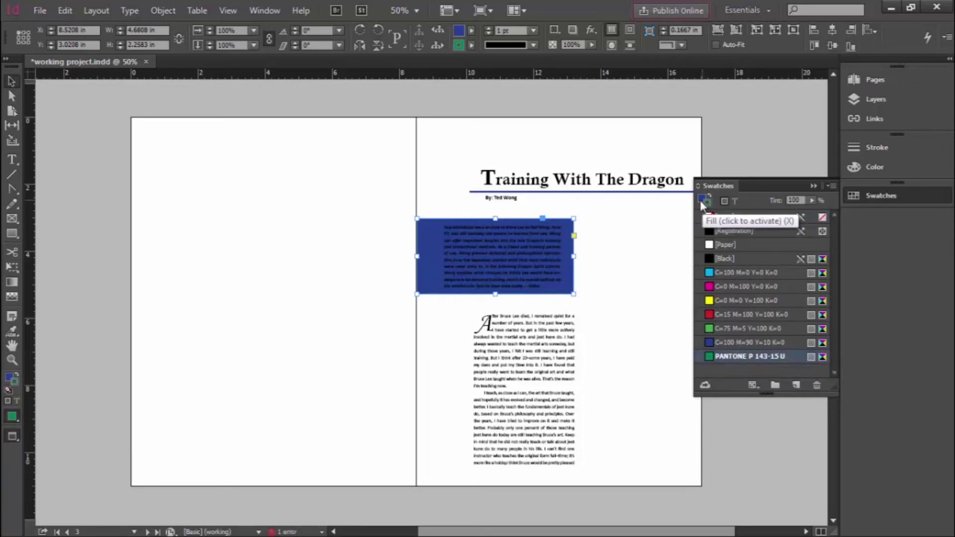
click(712, 216)
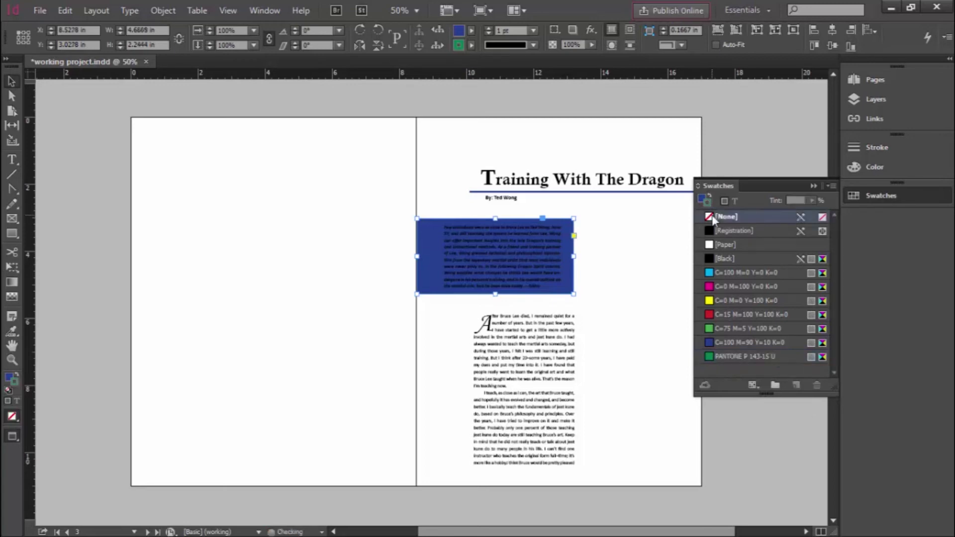
click(701, 201)
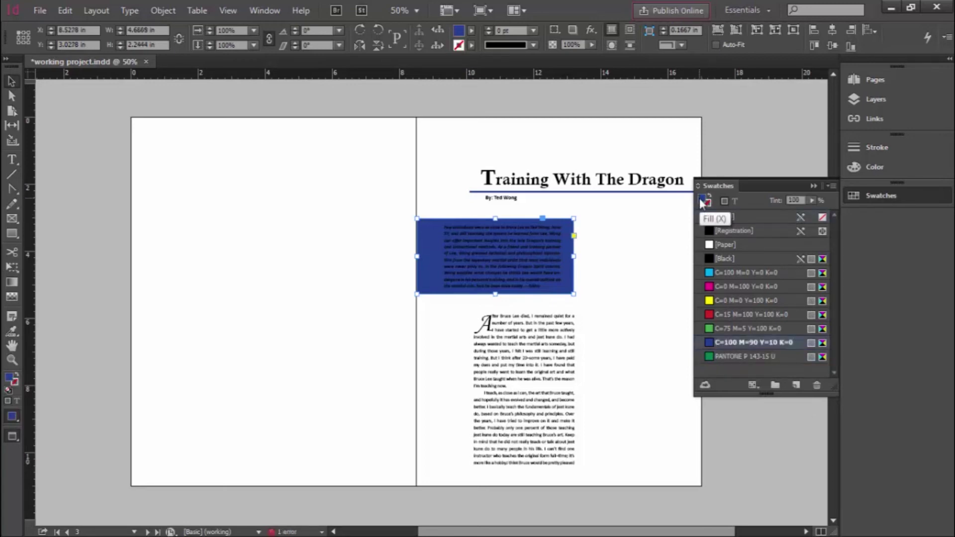
click(728, 357)
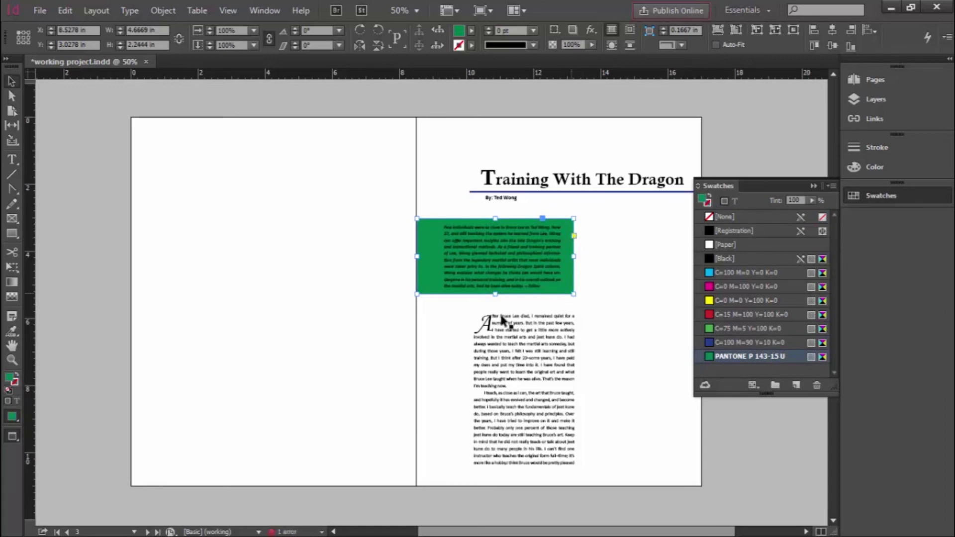
click(356, 313)
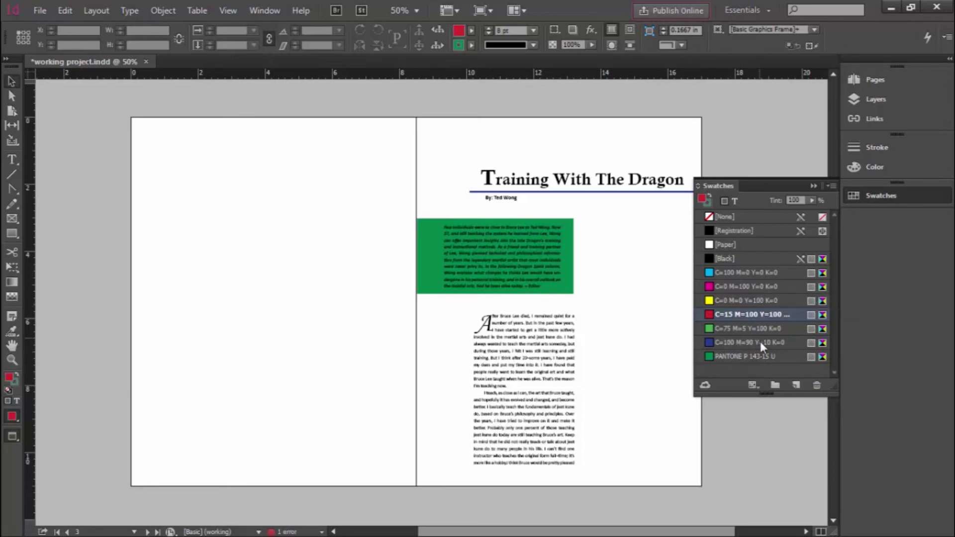
- Create another colour swatch from the PANTONE+ CMYK Uncoated library using the gold PANTONE P 9-6 U
click(831, 186)
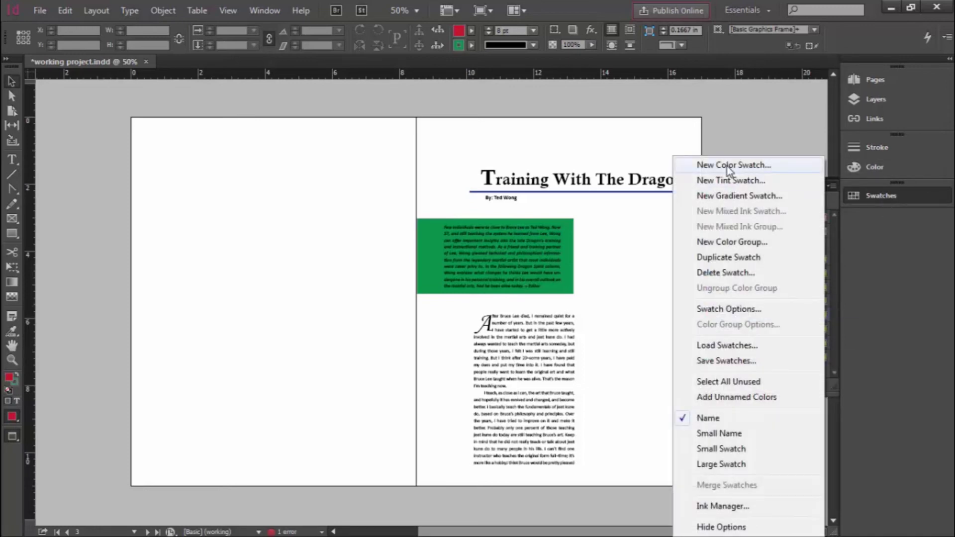
click(729, 166)
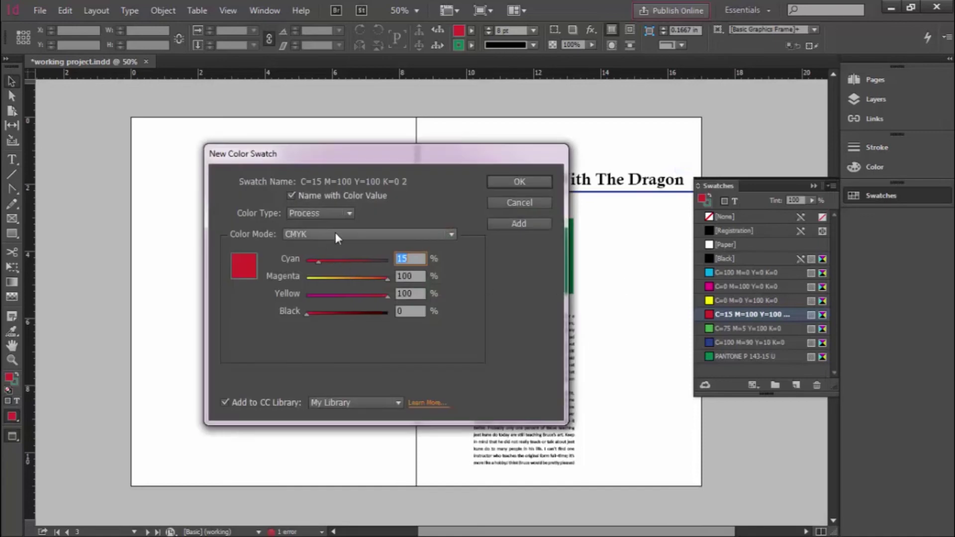
click(347, 234)
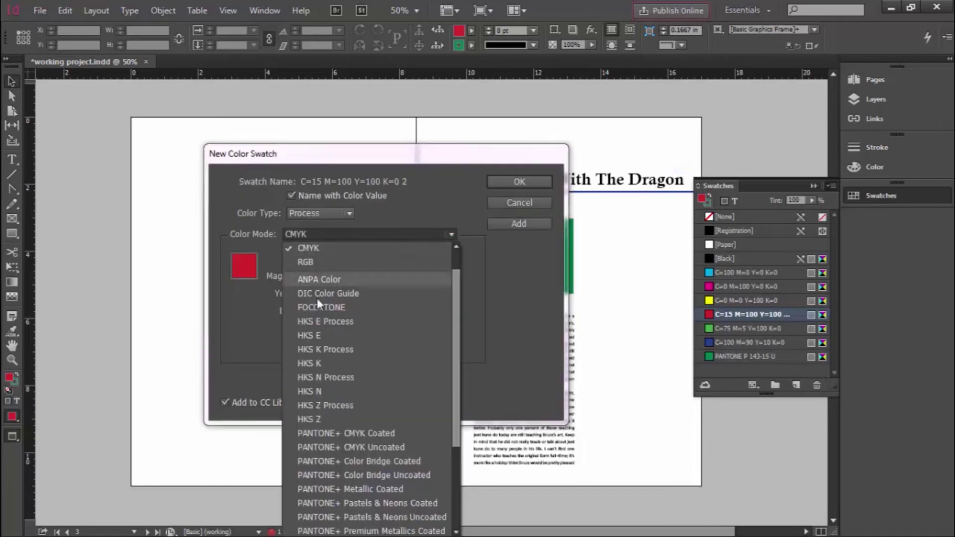
scroll(311, 438, down, 2)
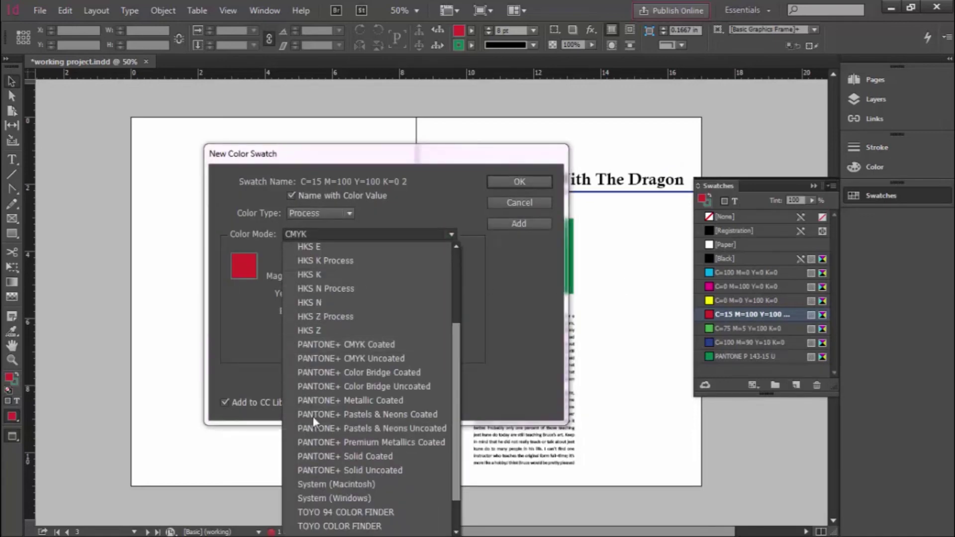
click(333, 359)
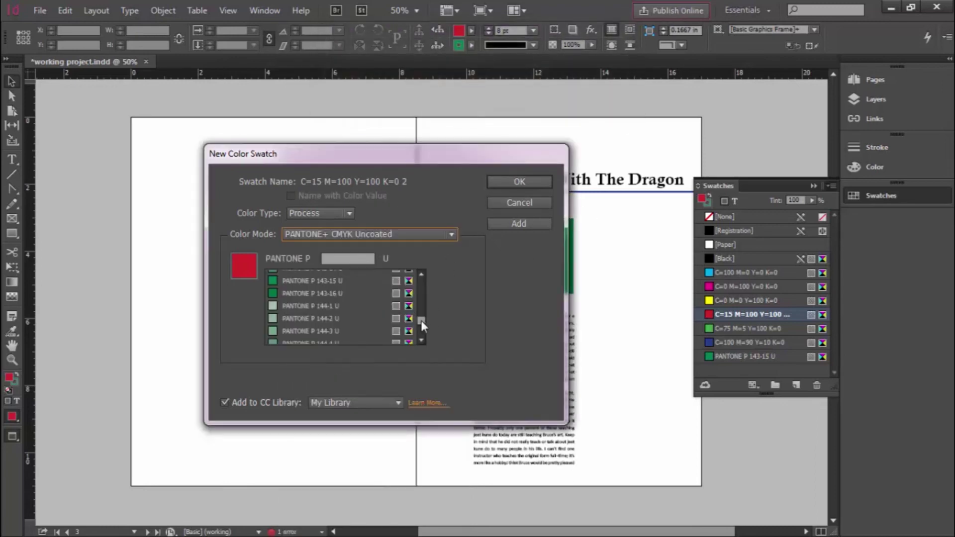
drag(421, 320, 421, 286)
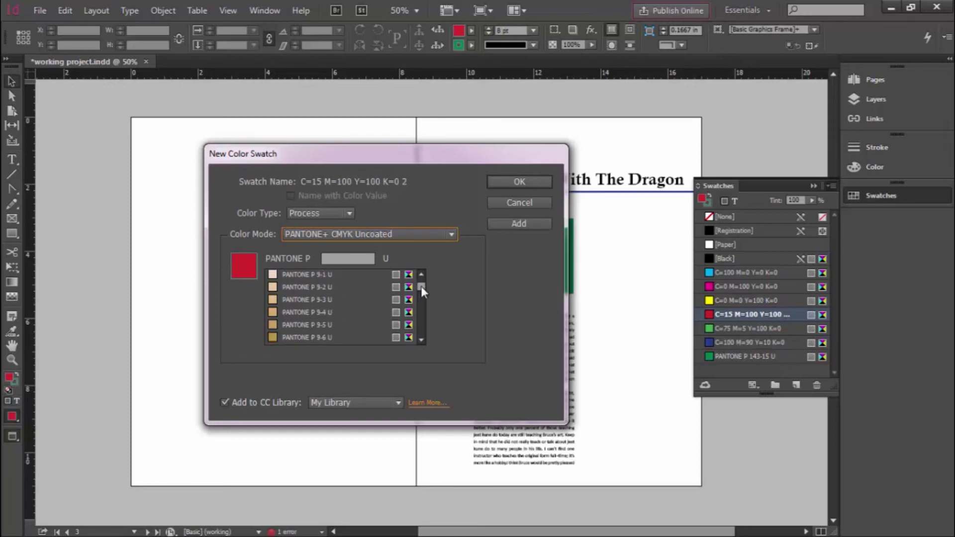
click(285, 337)
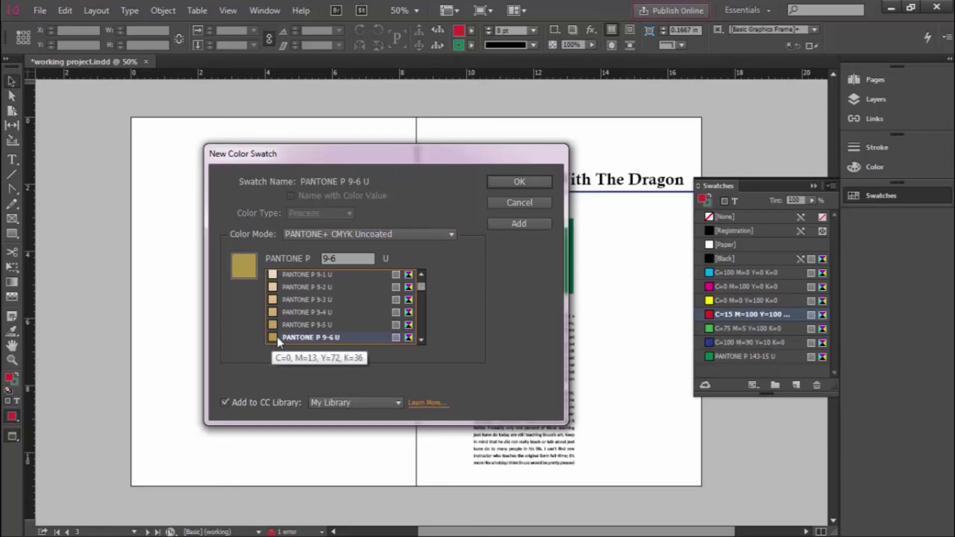
click(517, 223)
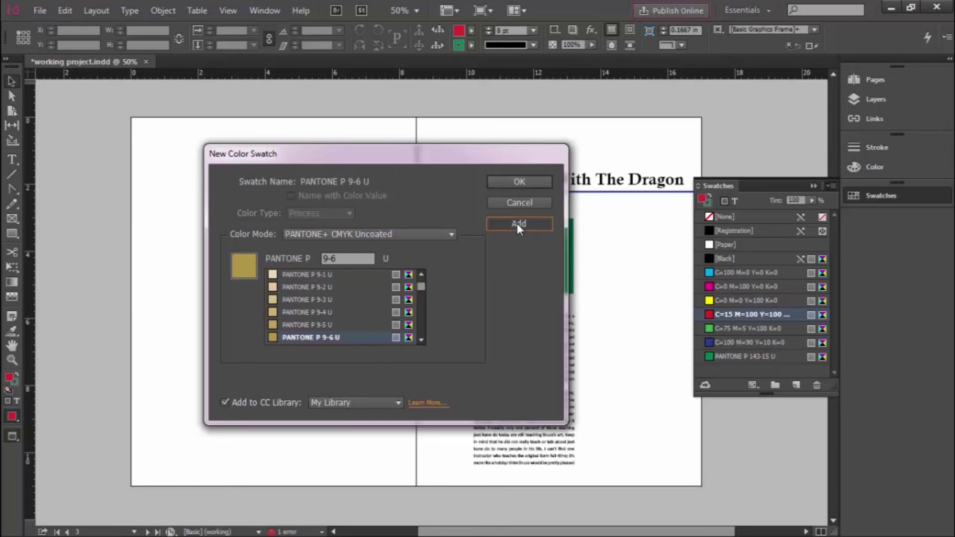
click(507, 182)
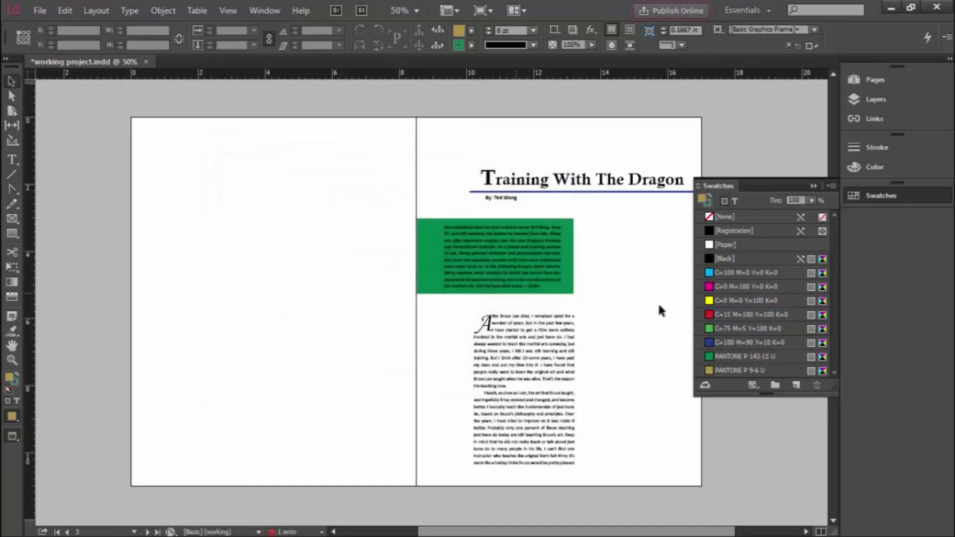
- Fill the green intro text frame with the PANTONE P 9-6 U swatch and deselect it
click(431, 246)
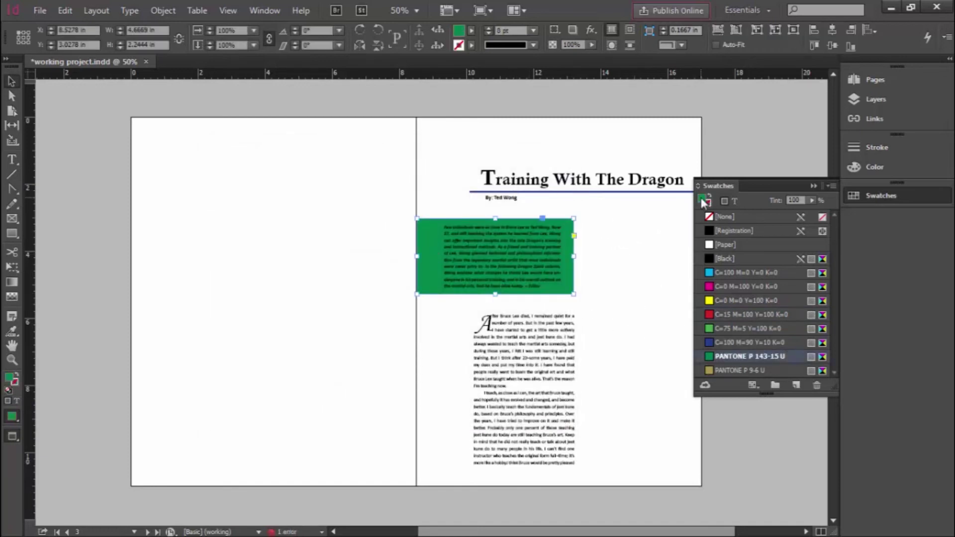
click(723, 368)
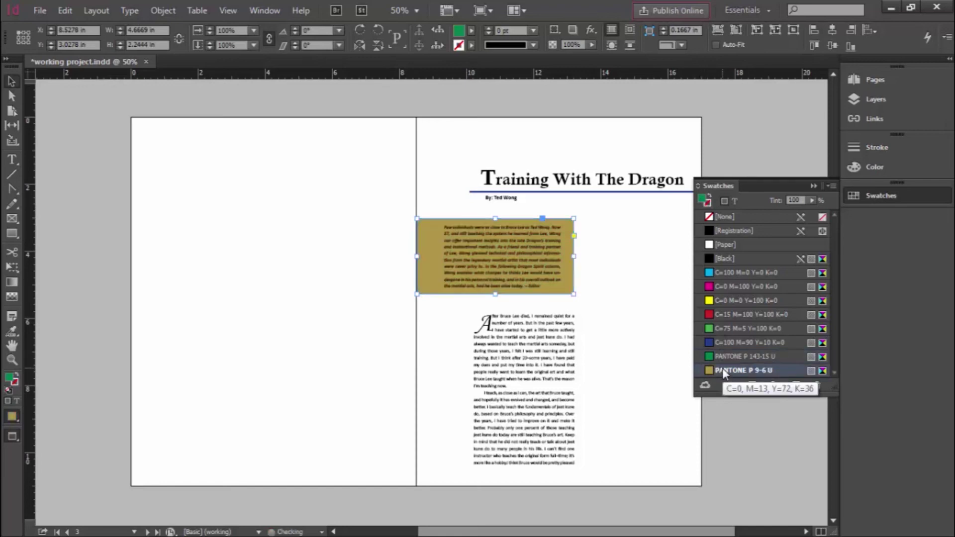
click(637, 316)
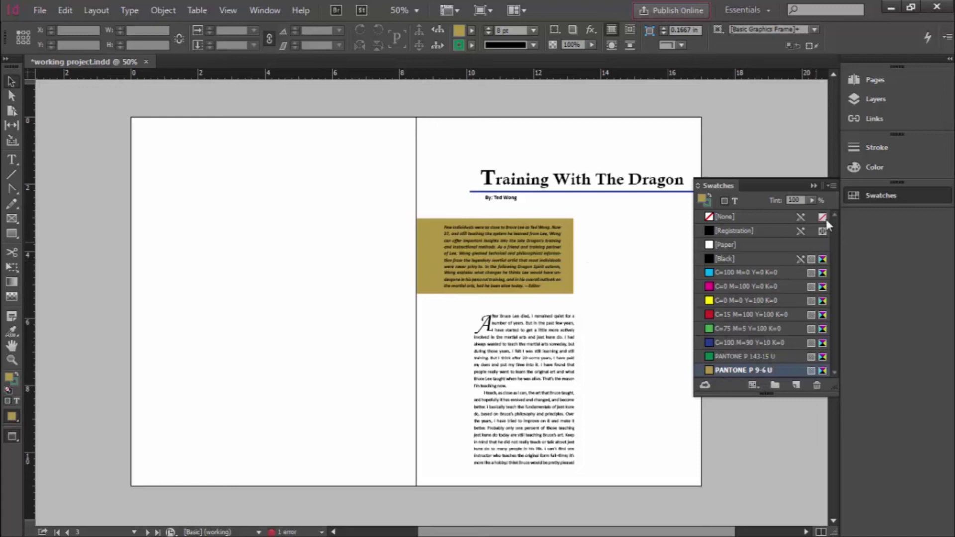
- Create a process CMYK colour swatch named by its values, with cyan 50, magenta 10, yellow 78 and black 10 percent
click(830, 186)
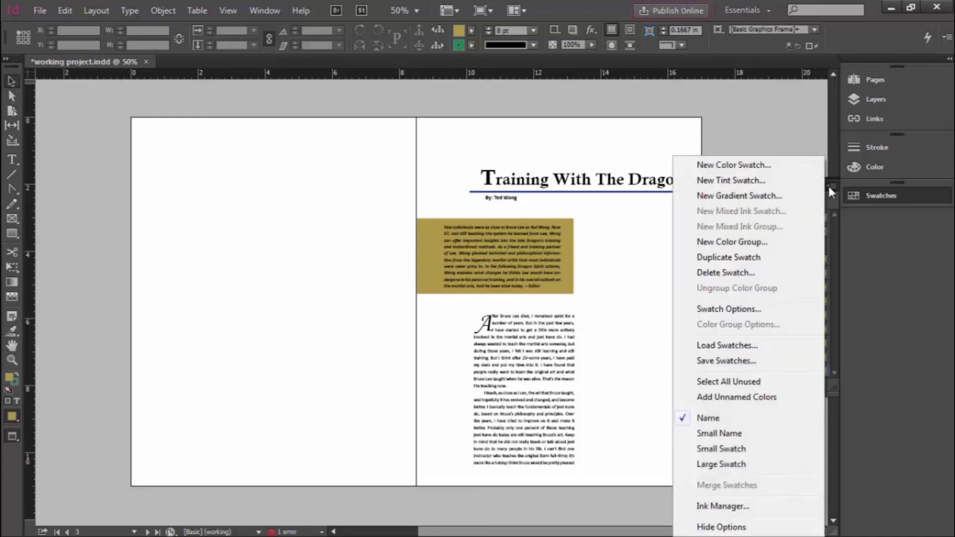
click(731, 166)
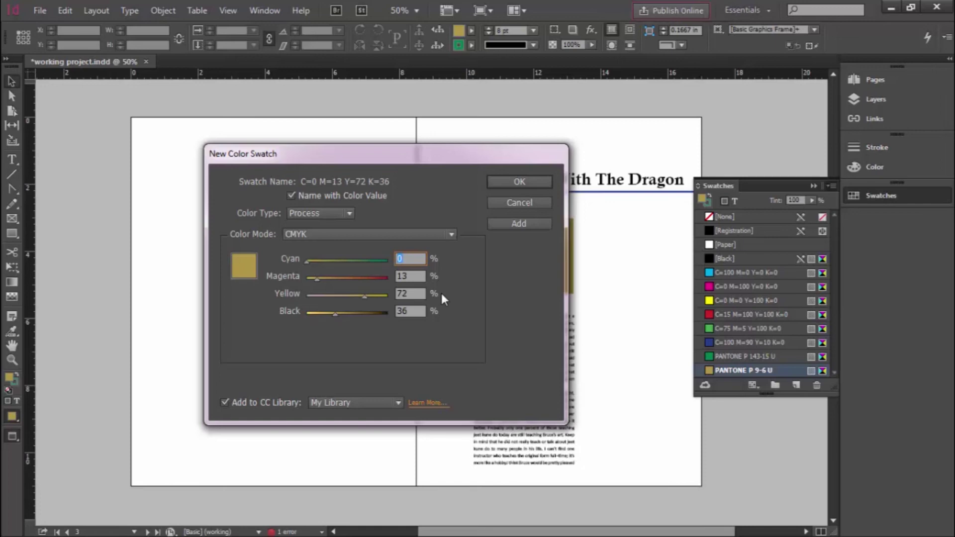
text(50)
key(Tab)
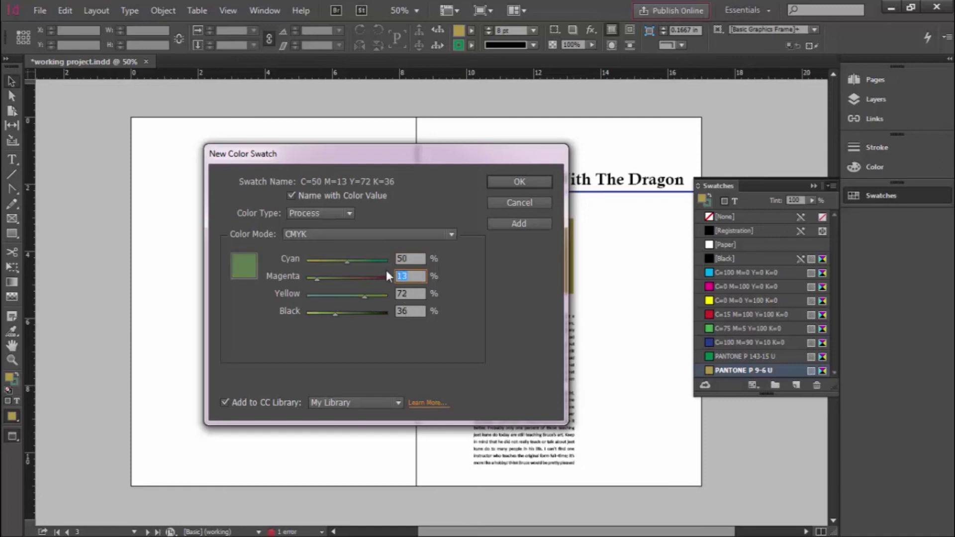
text(10)
key(Tab)
text(78)
key(Tab)
text(10)
click(415, 295)
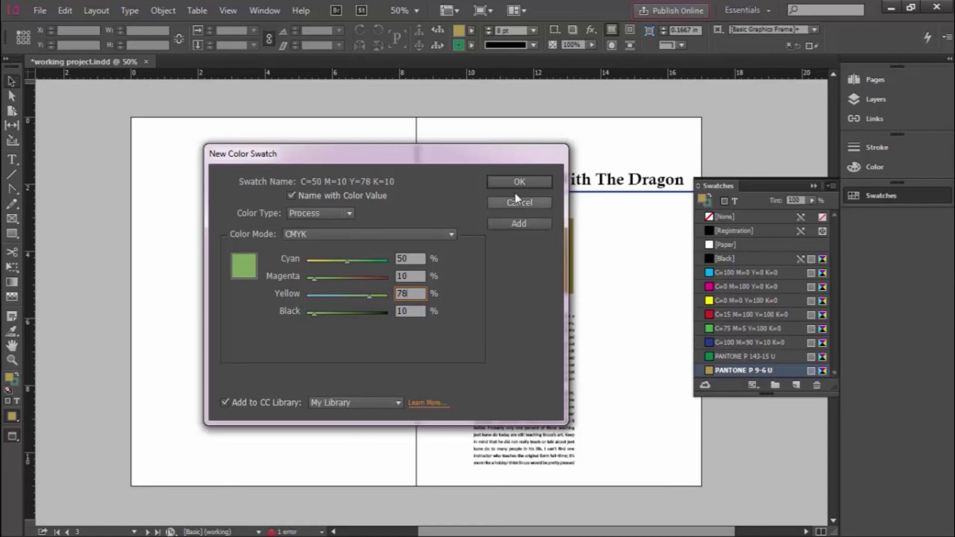
click(518, 223)
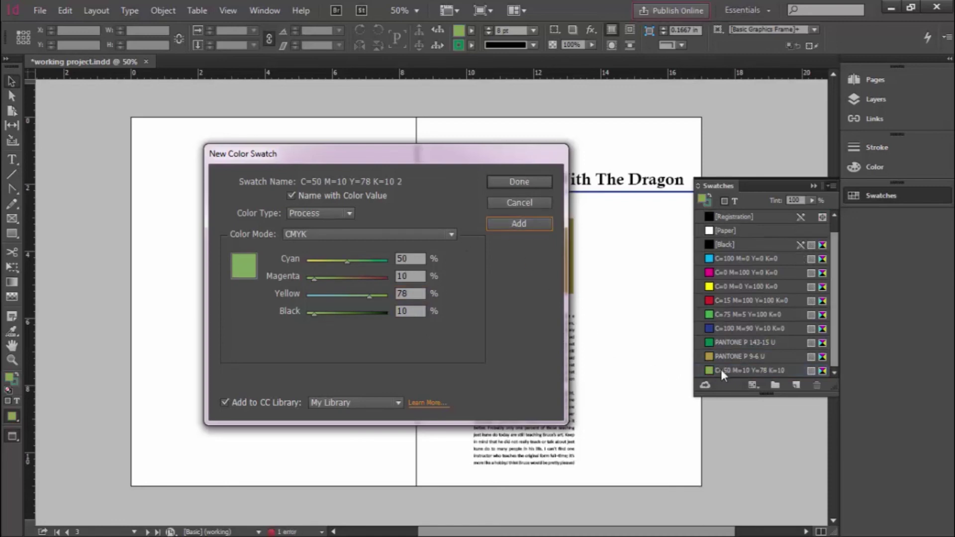
key(Return)
- Set the default colour to the red C=15 M=100 Y=100 K=0 swatch and draw a rectangle about 4.38 × 2.24 in over the green intro frame
key(t)
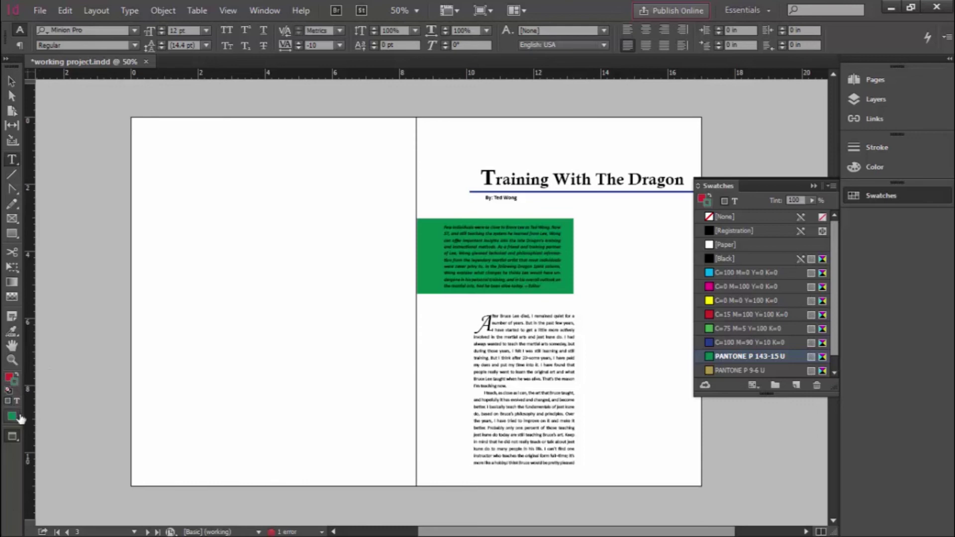
click(712, 216)
click(747, 314)
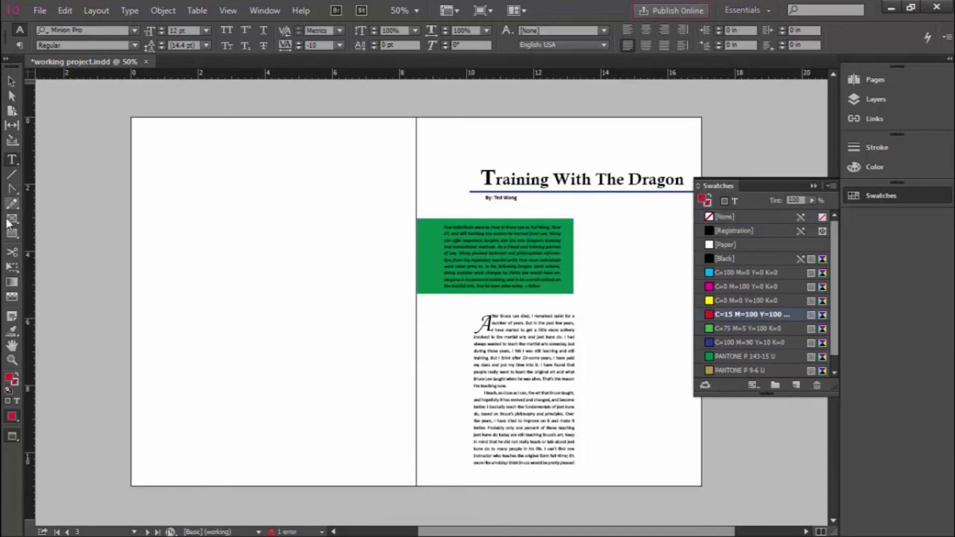
click(12, 234)
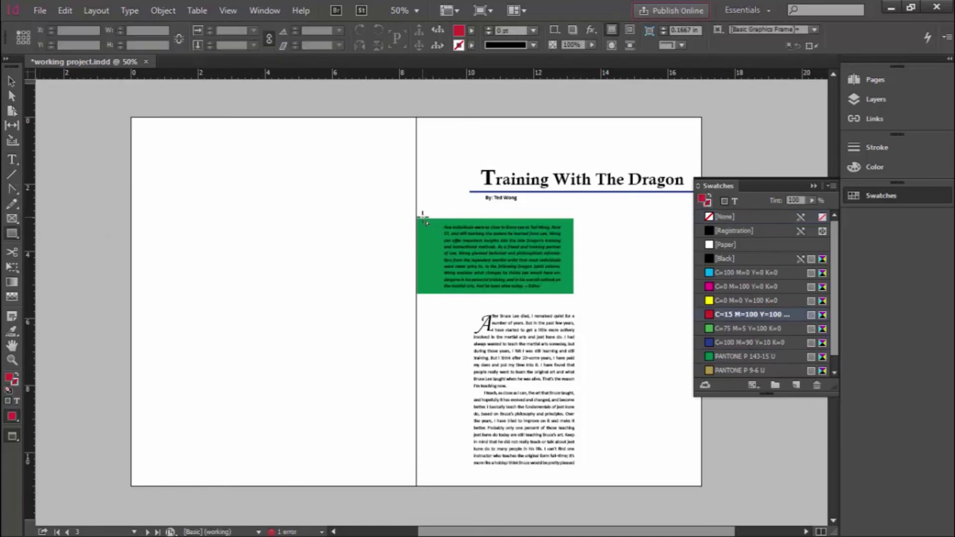
drag(424, 221, 572, 299)
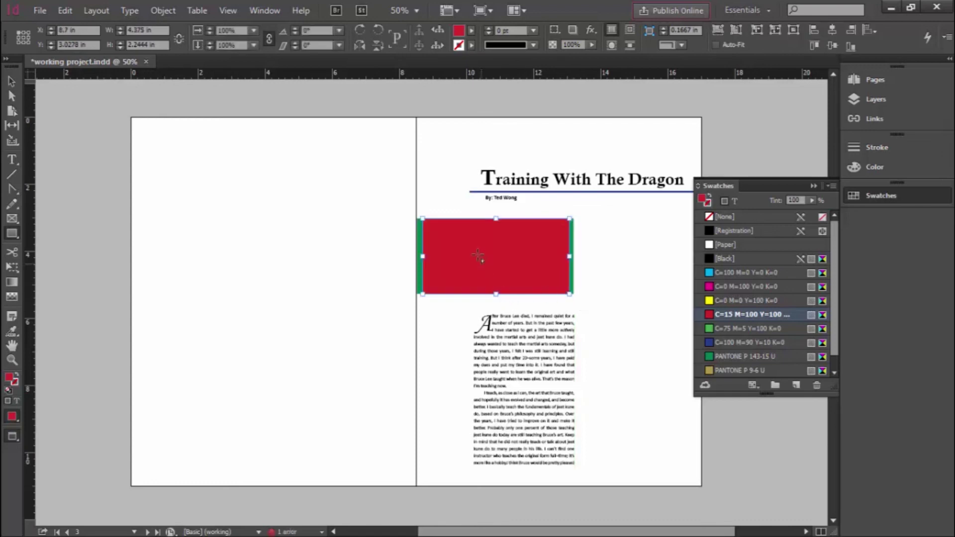
- Send the red rectangle backward until it sits between the intro text and the green frame
right_click(478, 255)
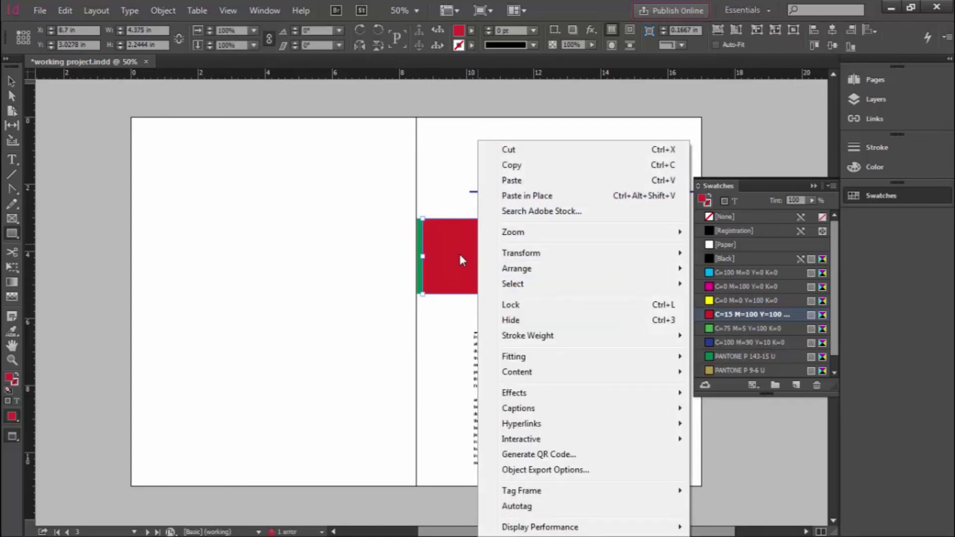
mouse_move(542, 272)
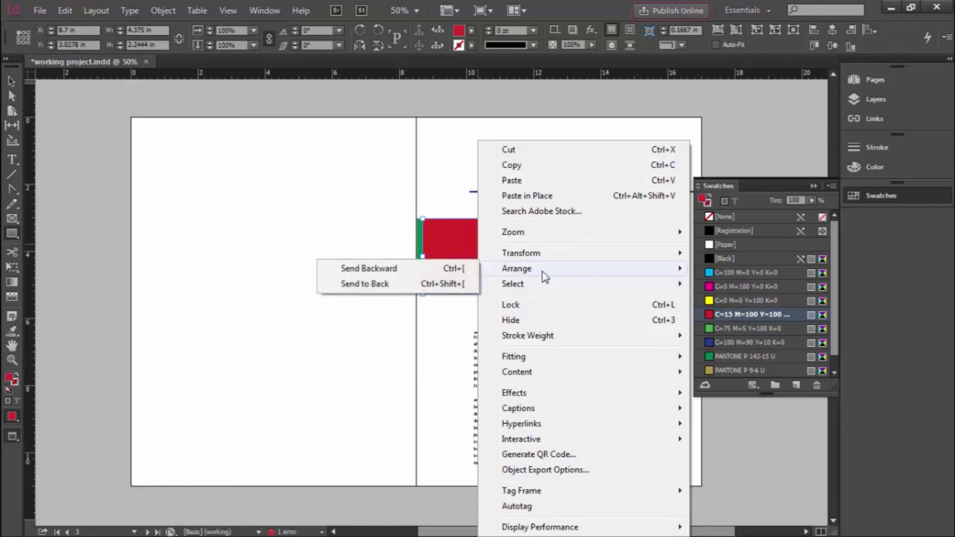
click(393, 284)
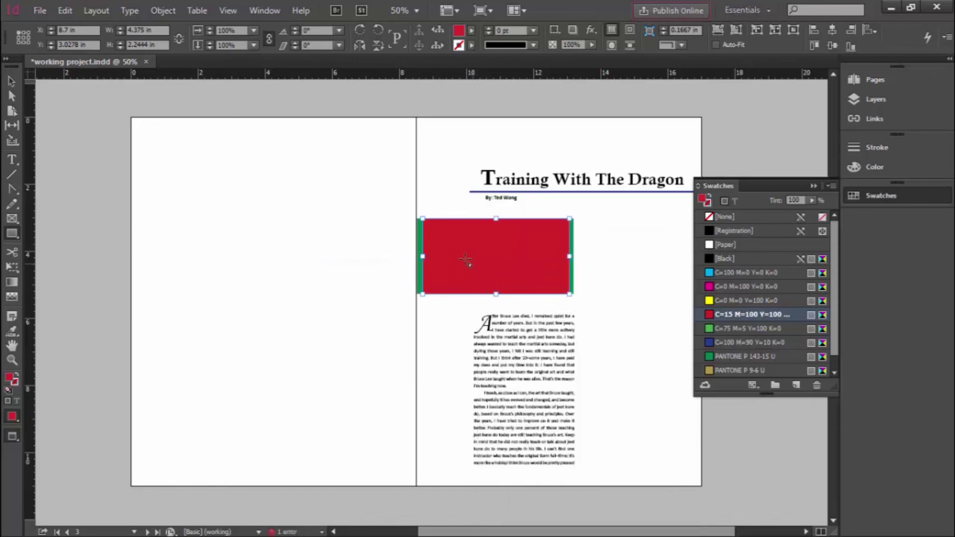
right_click(464, 262)
mouse_move(512, 270)
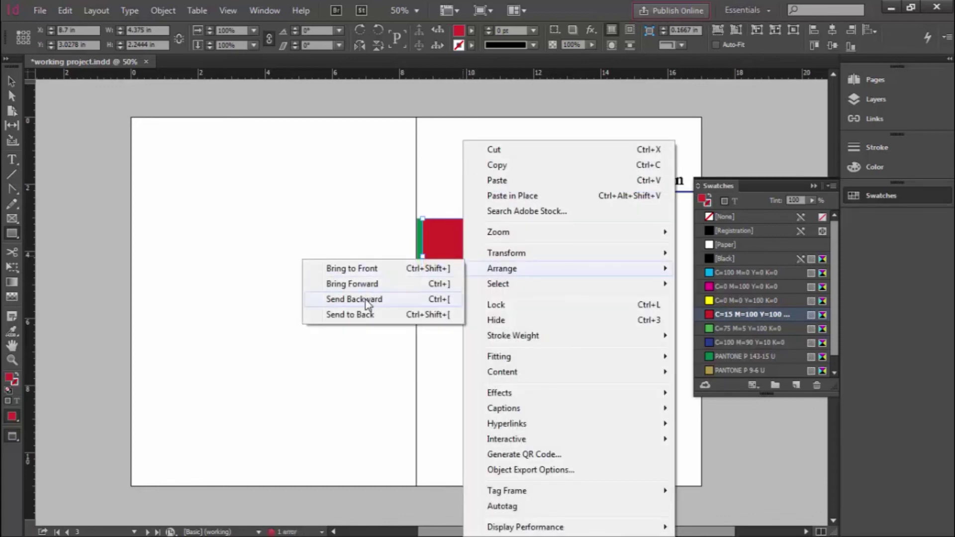
click(367, 312)
click(447, 304)
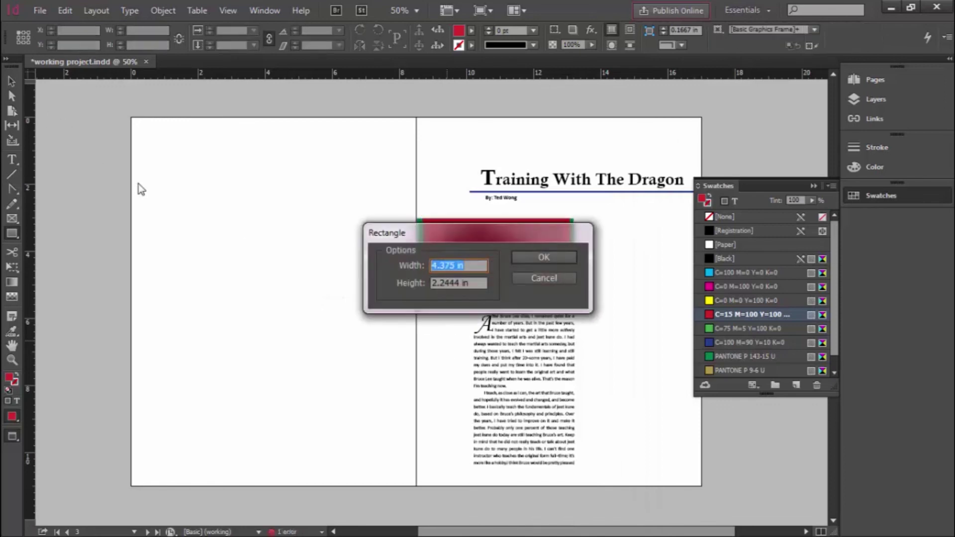
click(541, 274)
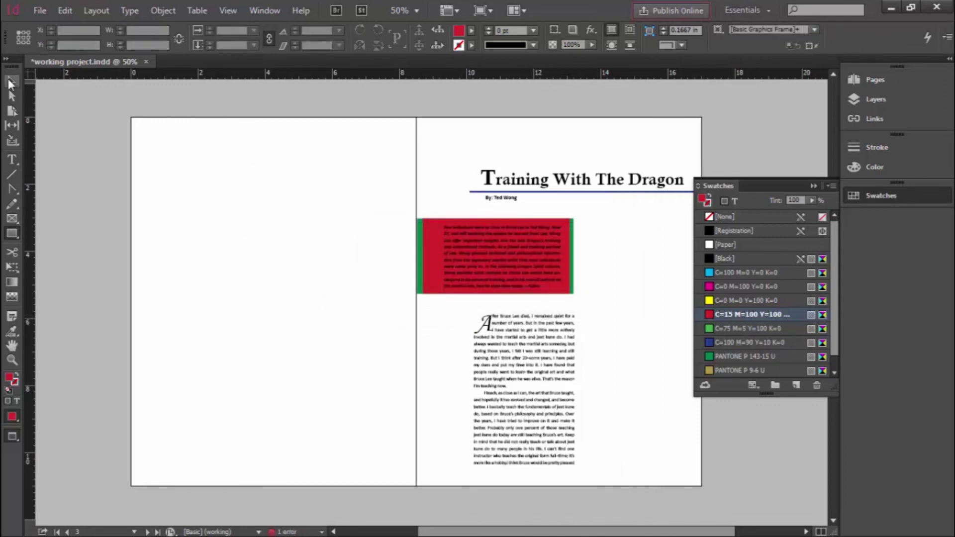
- Select the intro text frame and the red rectangle in turn, and nudge the rectangle about 0.03 in to the left
key(v)
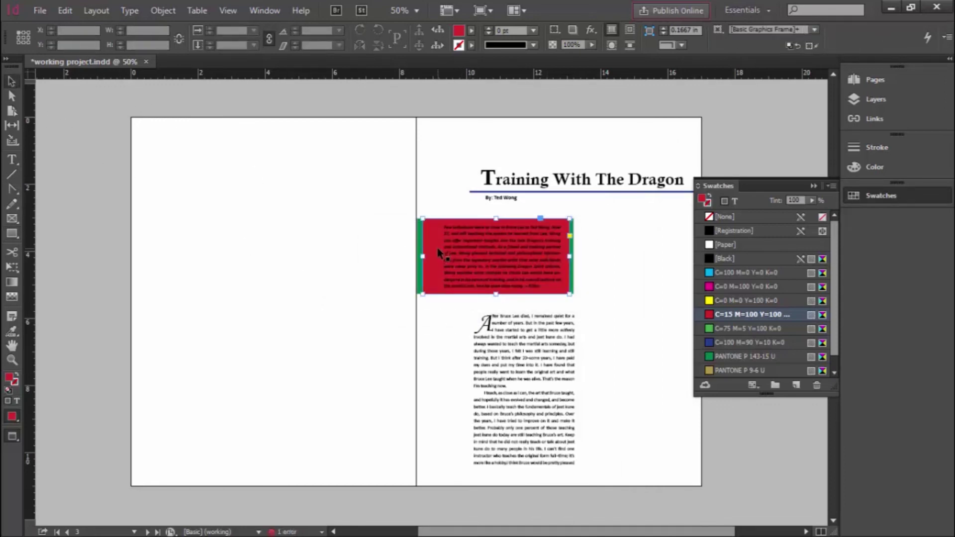
click(478, 267)
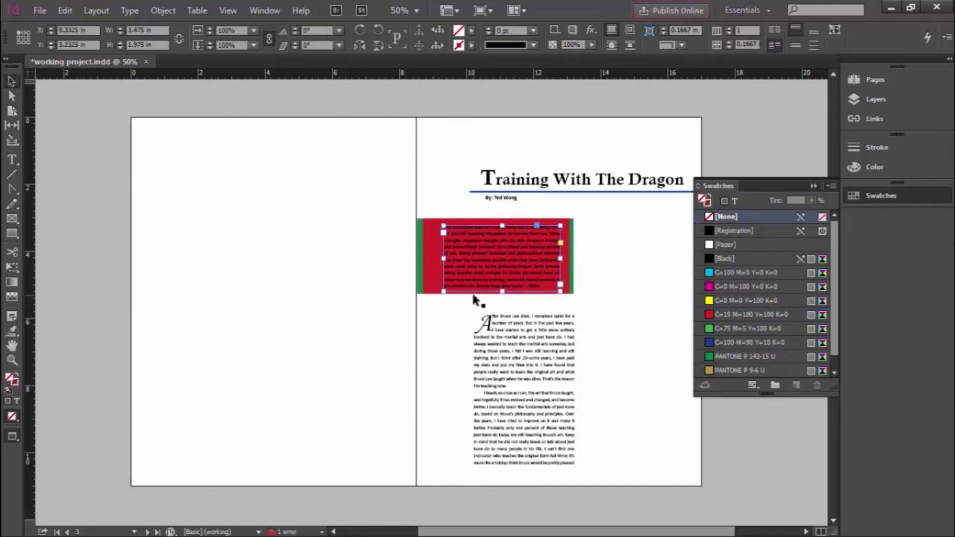
click(422, 256)
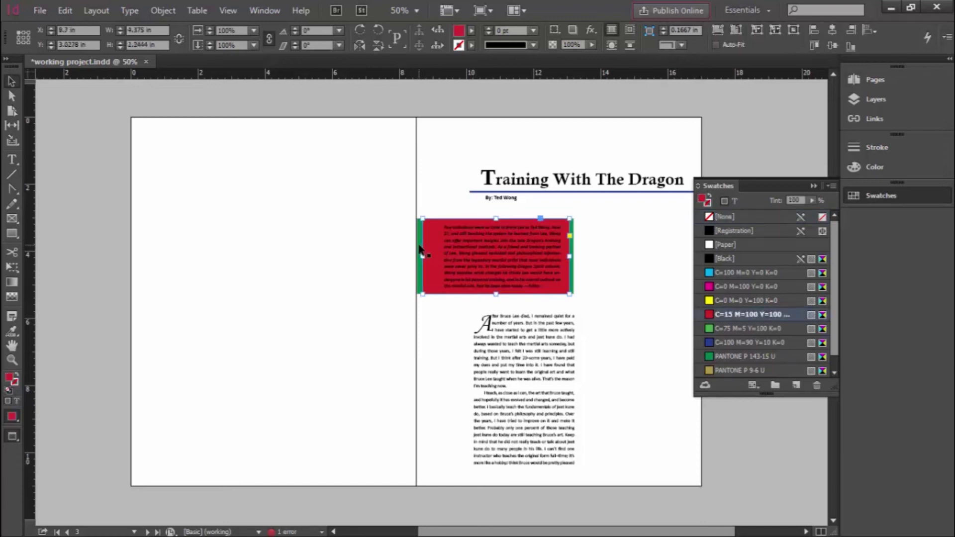
click(419, 249)
mouse_move(424, 249)
mouse_down()
mouse_move(436, 248)
mouse_move(428, 253)
mouse_up()
click(368, 262)
click(431, 247)
- Cycle the selection repeatedly through the stacked intro text frame, red rectangle and green frame at one spot
double_click(473, 249)
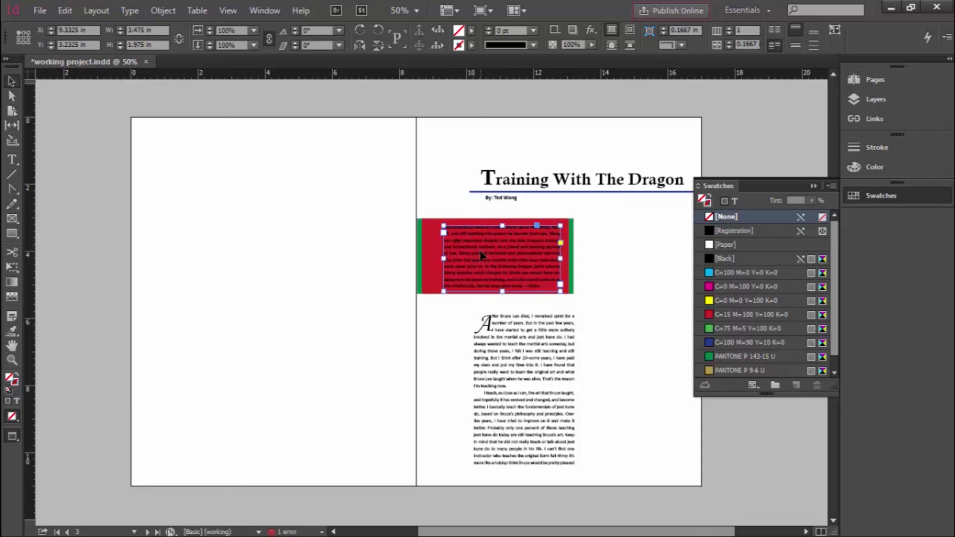
click(481, 256)
click(481, 255)
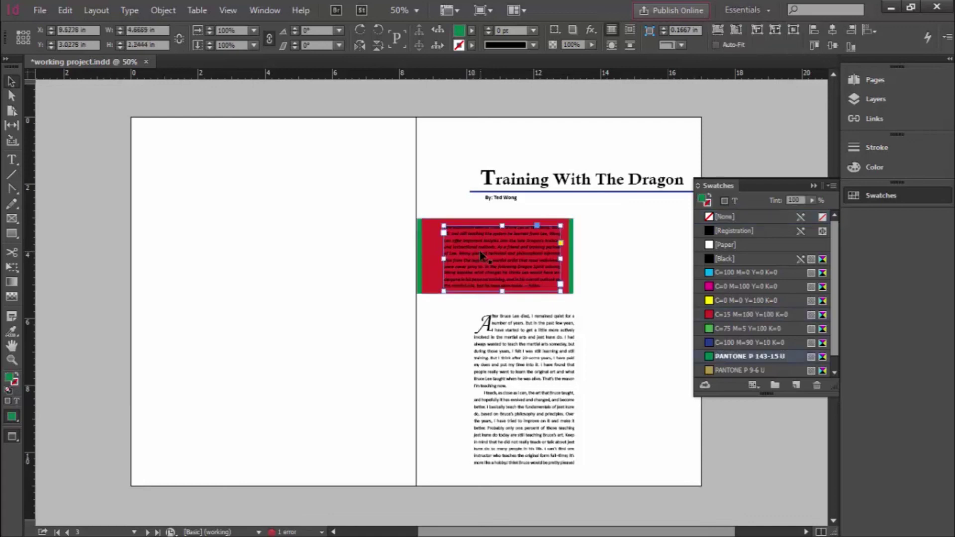
click(482, 255)
click(481, 255)
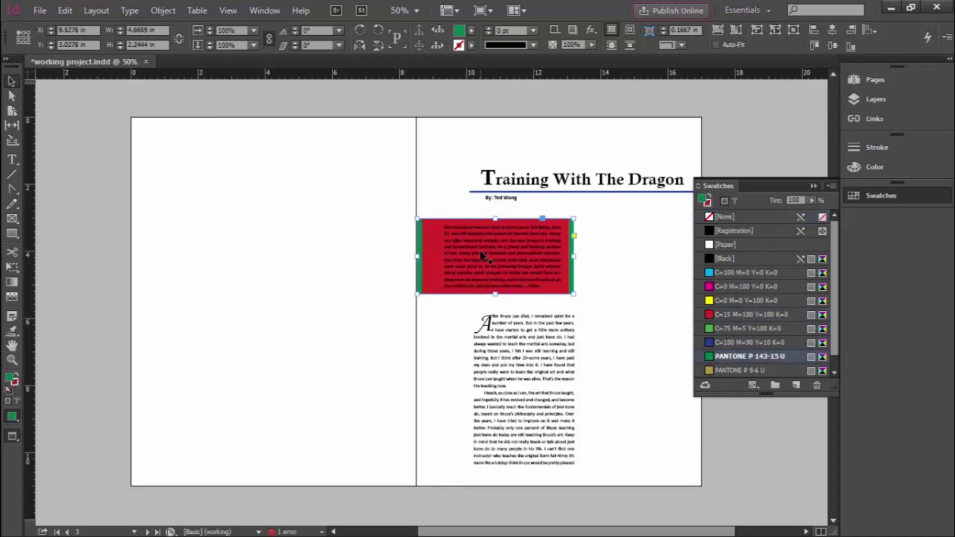
click(480, 250)
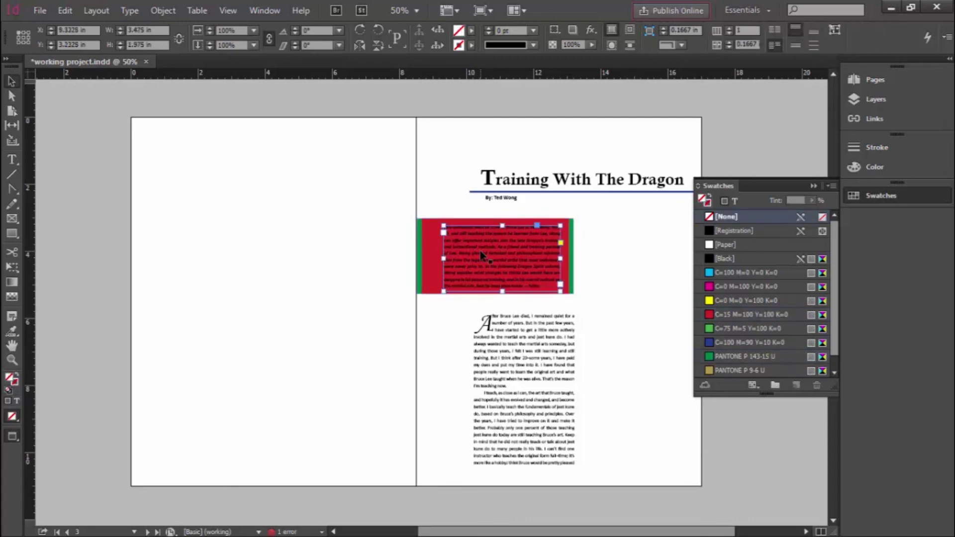
click(480, 250)
click(480, 251)
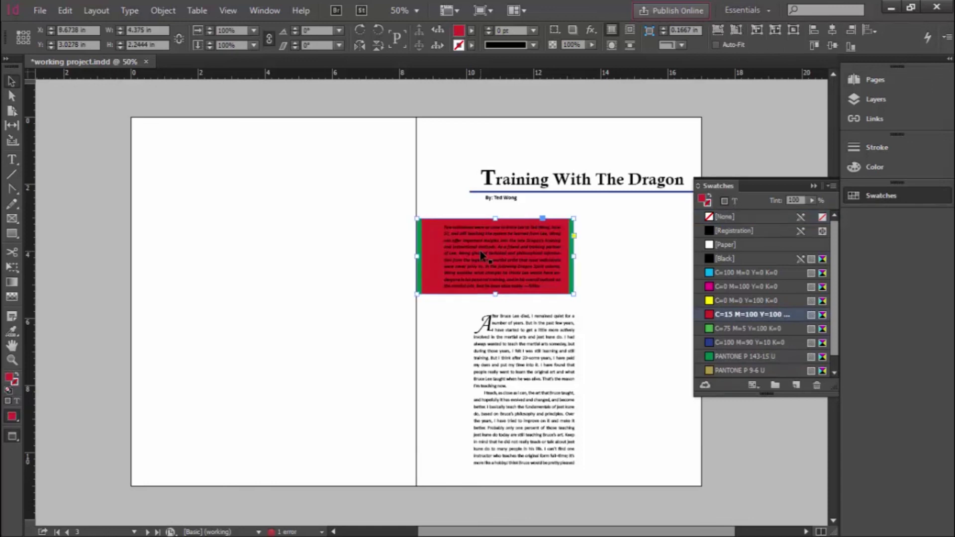
click(480, 251)
click(479, 251)
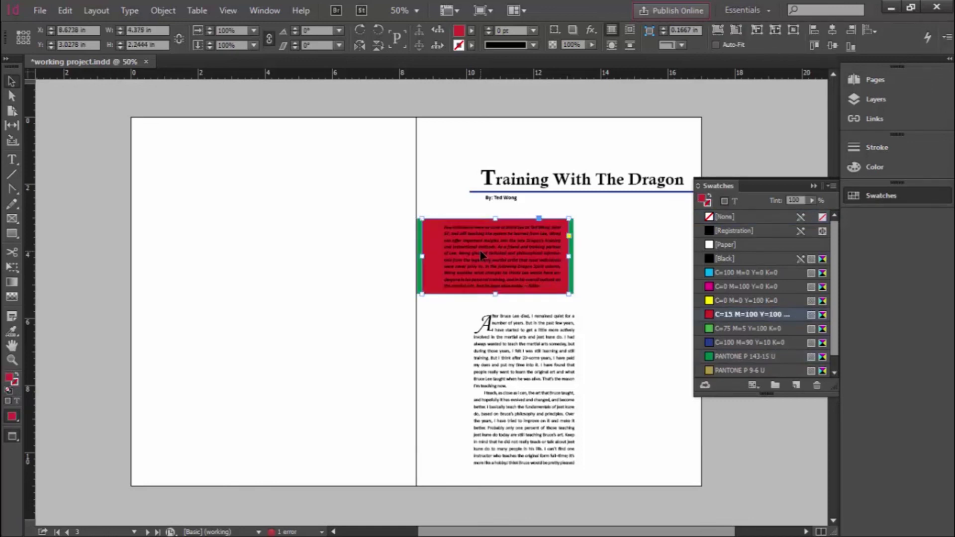
click(480, 251)
click(480, 251)
click(479, 251)
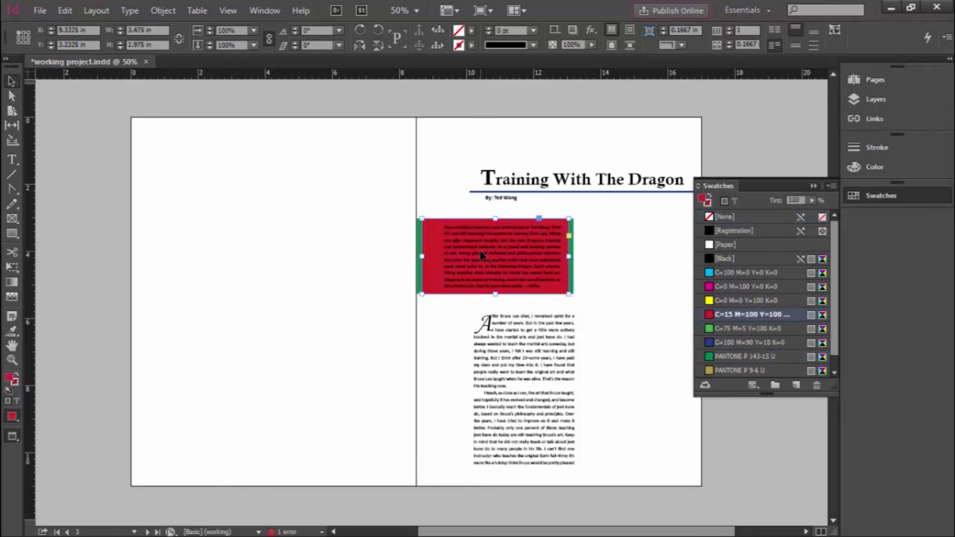
click(480, 250)
click(479, 250)
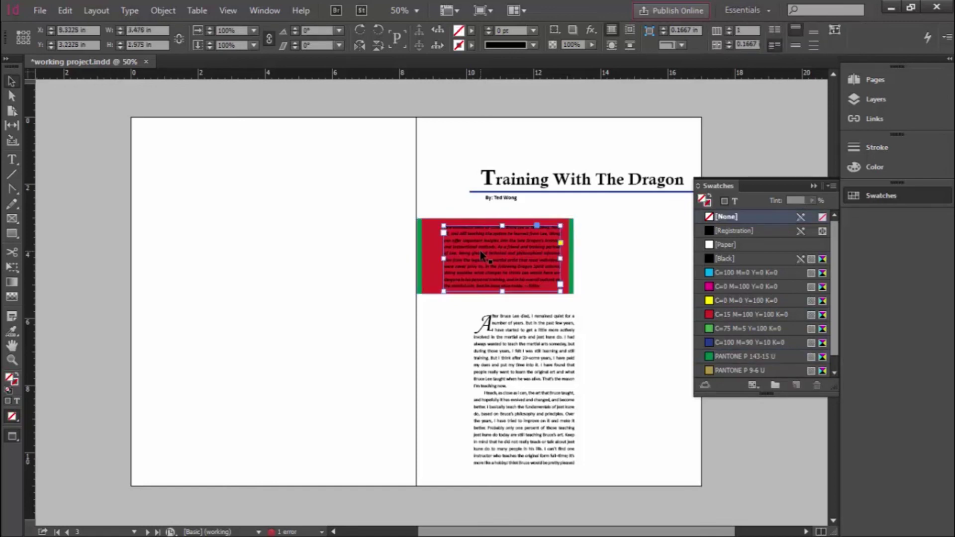
click(479, 250)
click(479, 250)
click(480, 251)
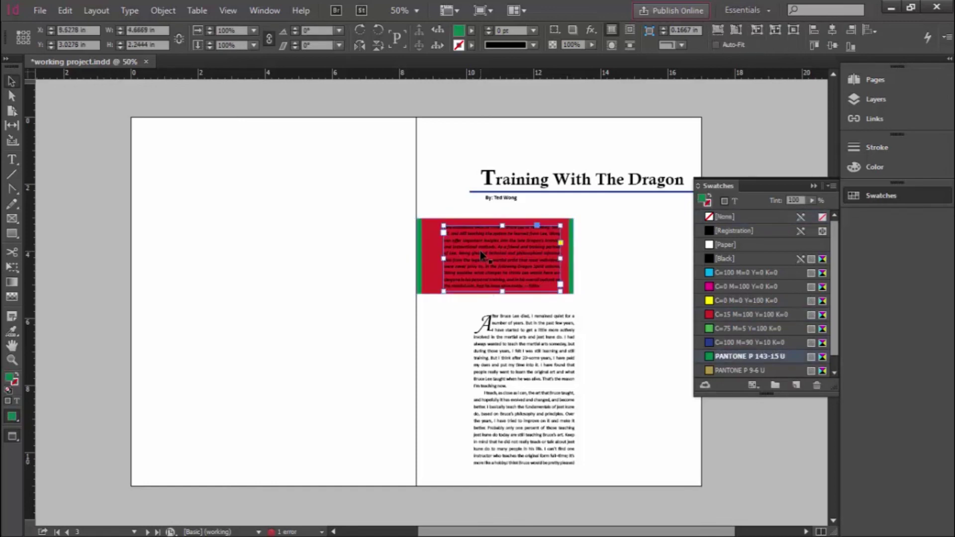
click(480, 251)
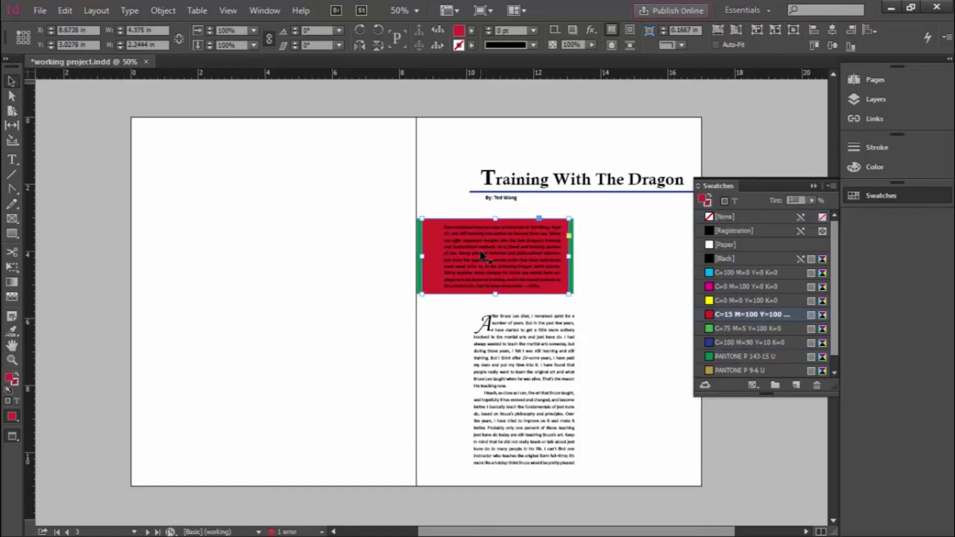
click(479, 250)
click(480, 250)
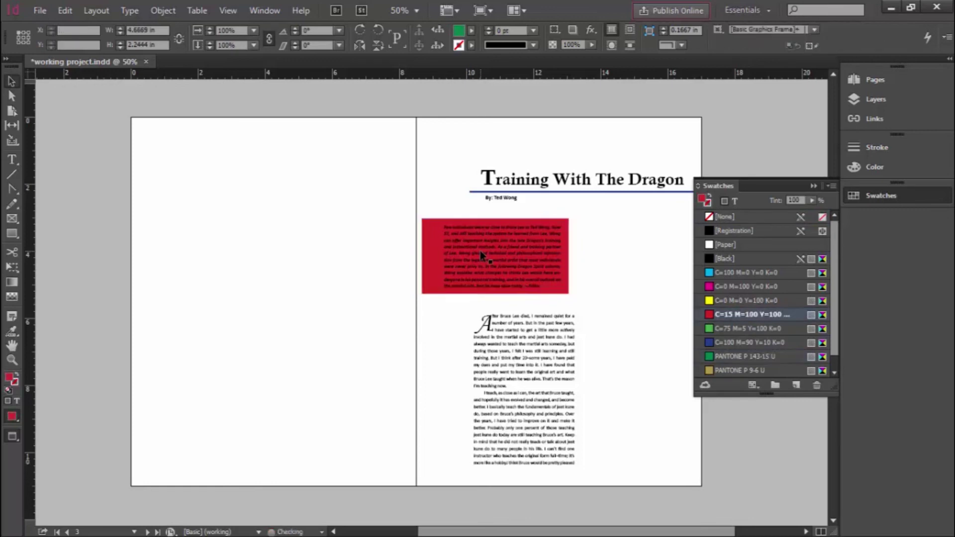
click(479, 251)
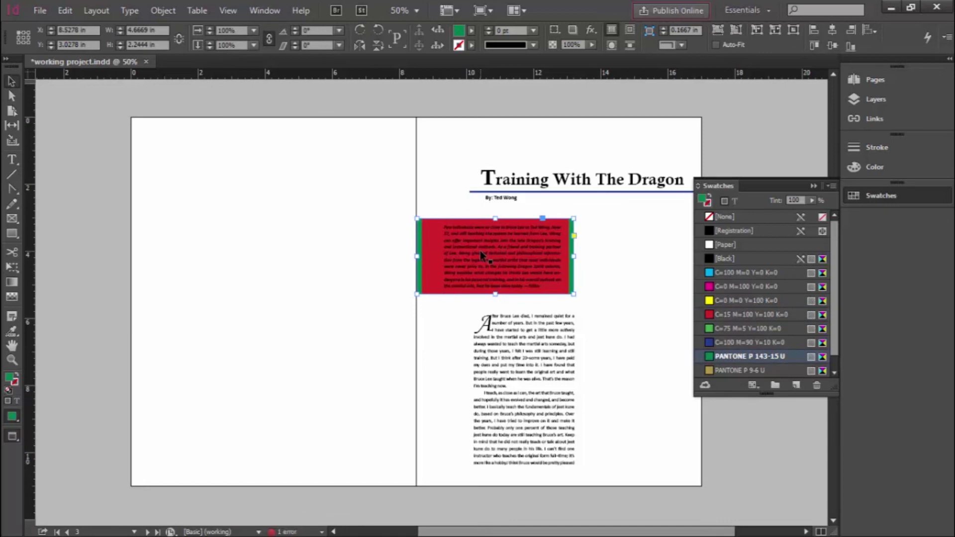
click(480, 250)
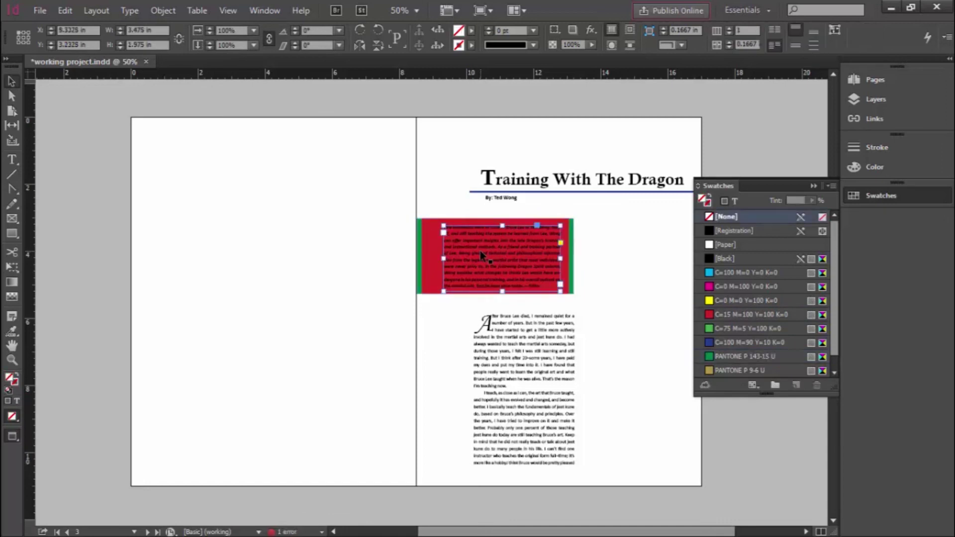
click(480, 251)
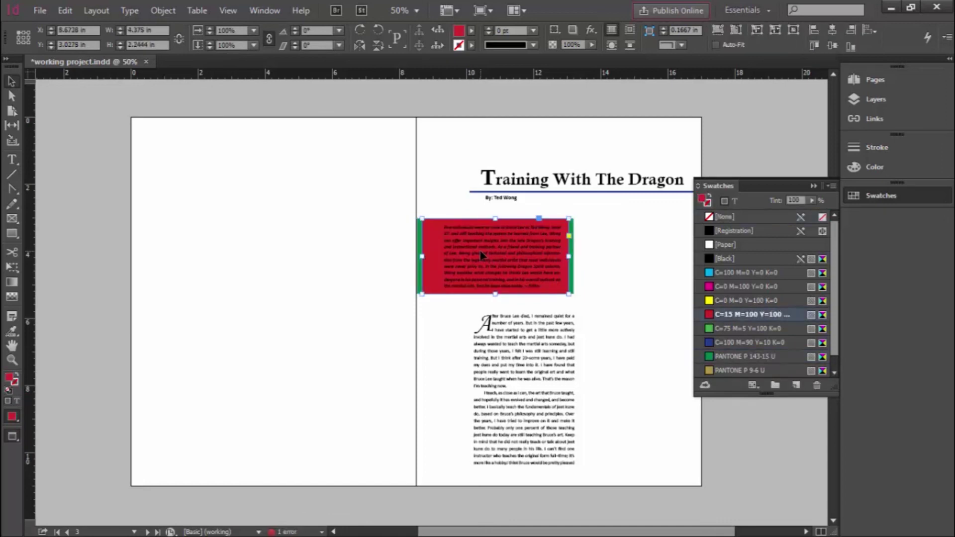
- Undo the red rectangle and switch the selection between the green frame and the intro text frame
key(ctrl+z)
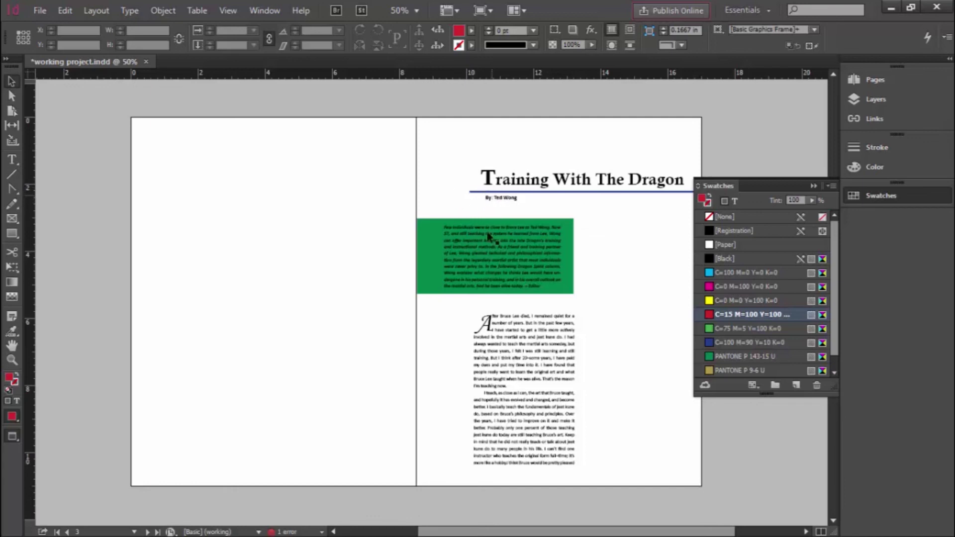
click(426, 250)
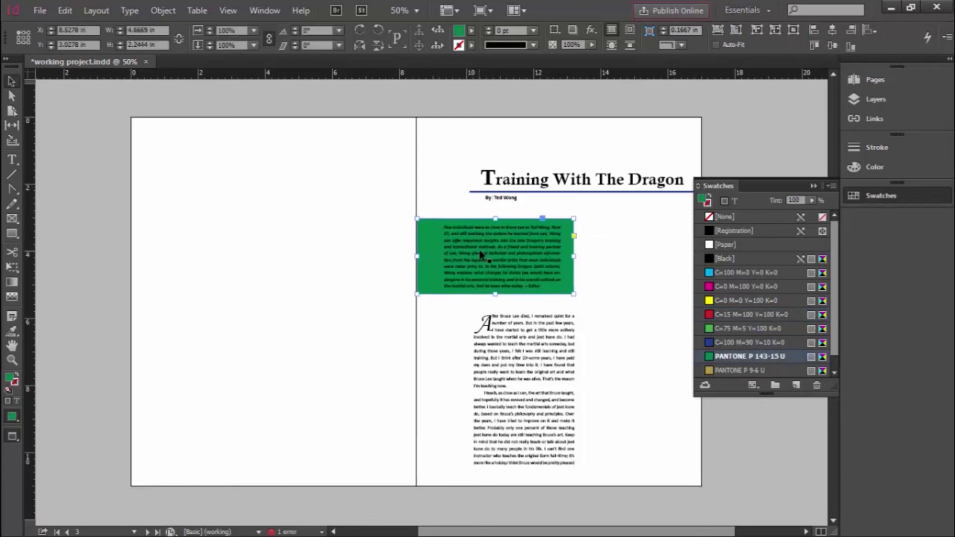
double_click(490, 257)
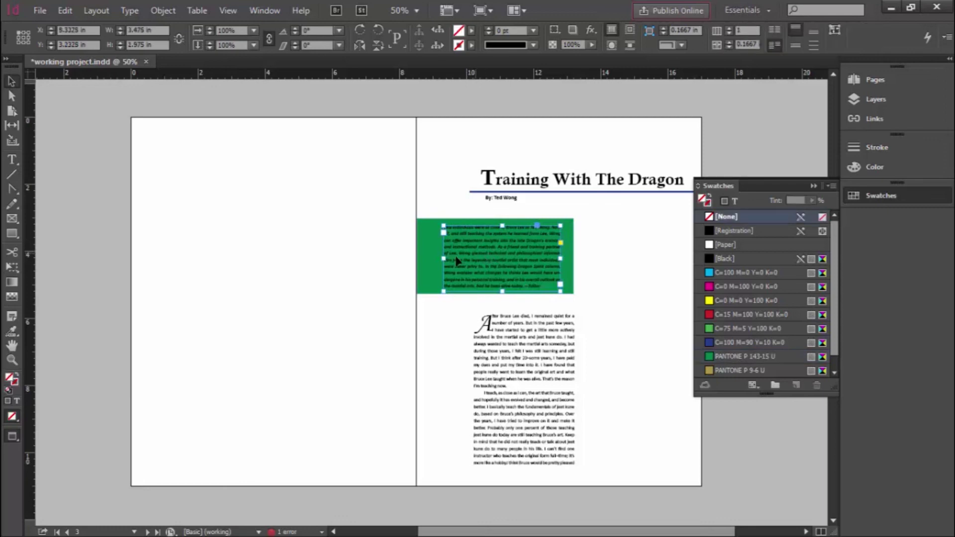
- Select the green frame, body text, title, blue line and byline together with the intro text frame, and lock them all
click(428, 256)
shift+click(512, 355)
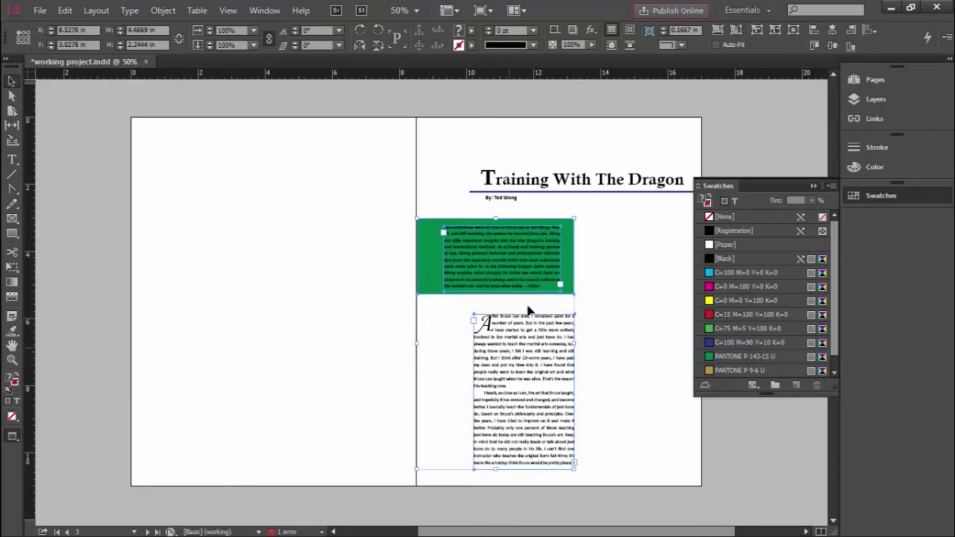
shift+click(508, 183)
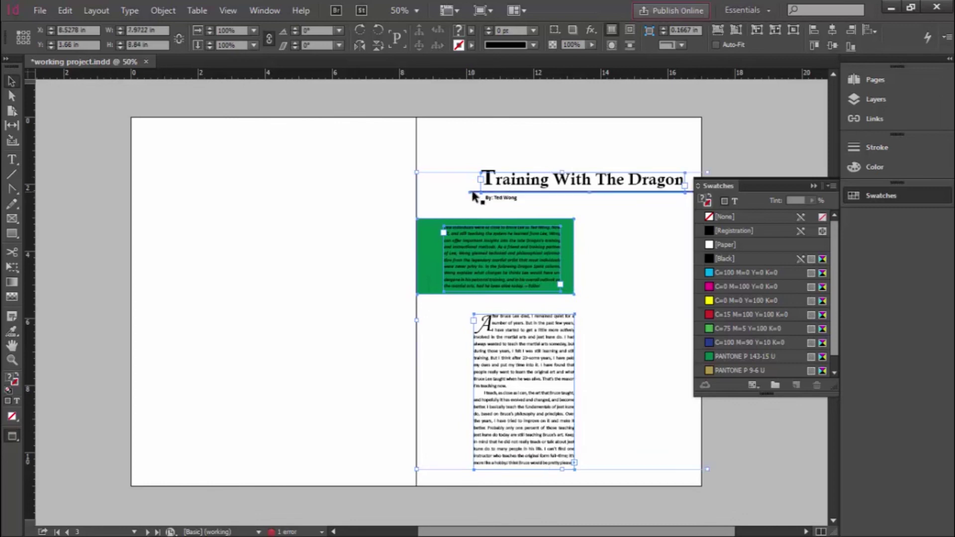
shift+click(495, 199)
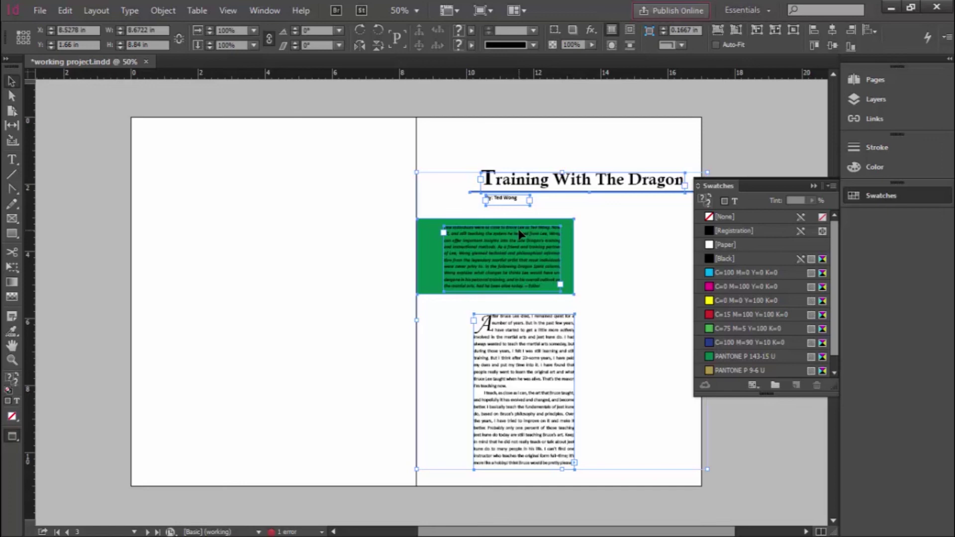
right_click(492, 252)
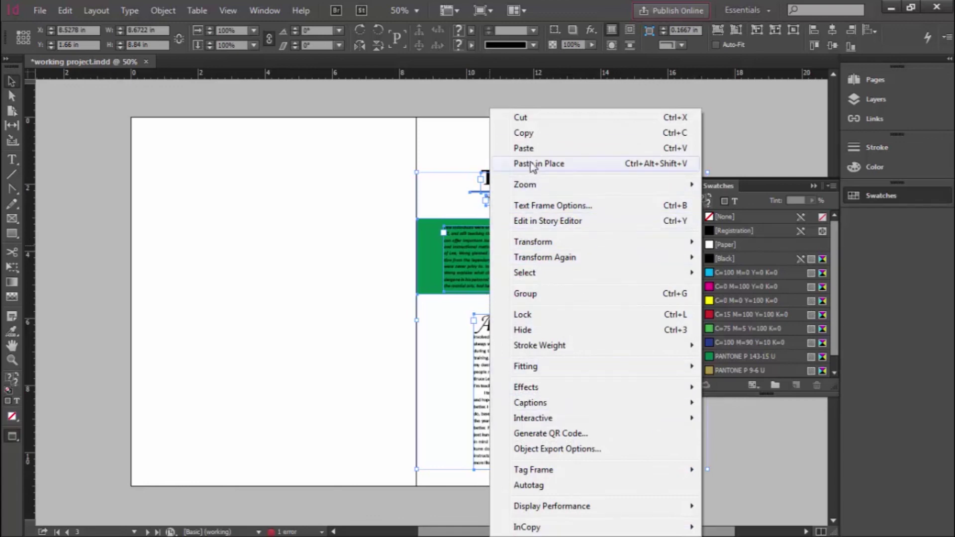
click(523, 314)
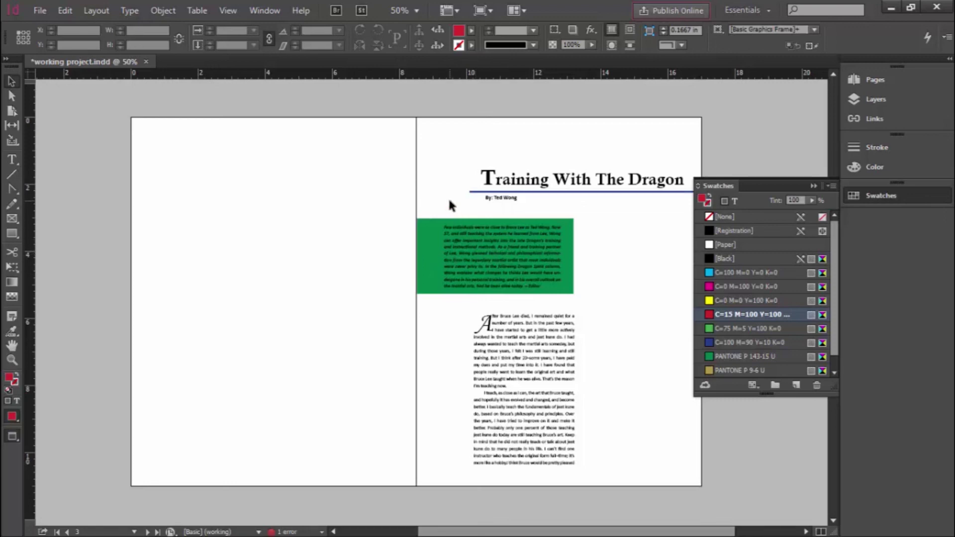
- Unlock the intro text frame in normal screen mode and move it to about X 9.49 in, Y 3.16 in
key(w)
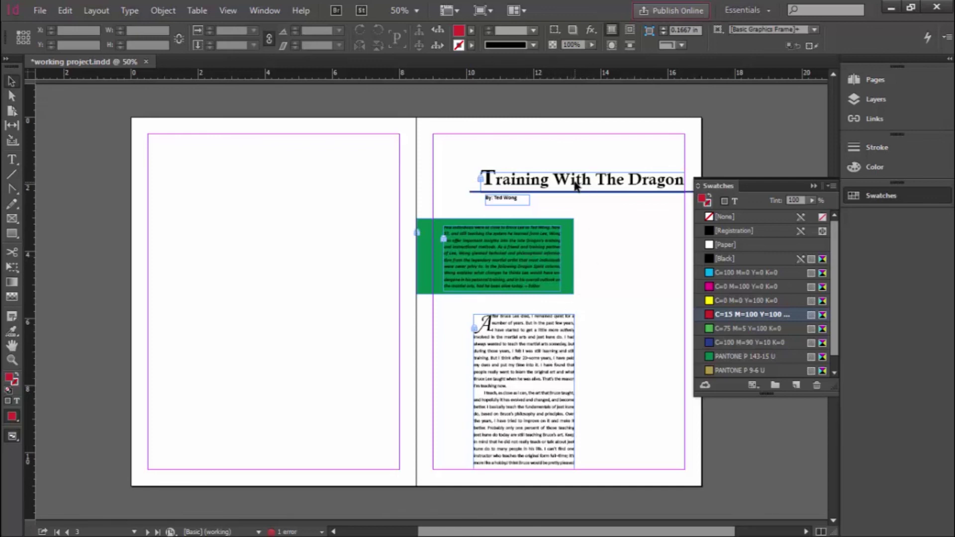
click(445, 243)
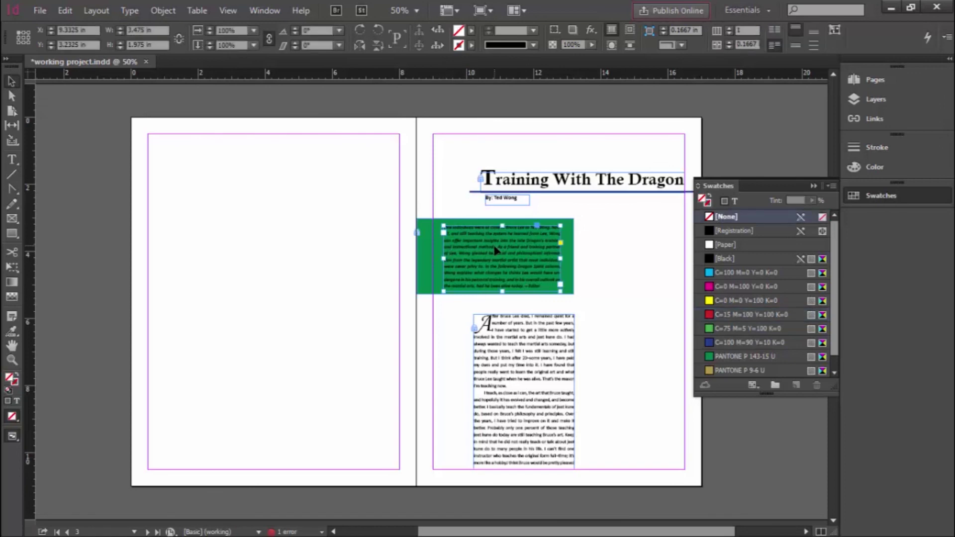
drag(492, 247, 506, 262)
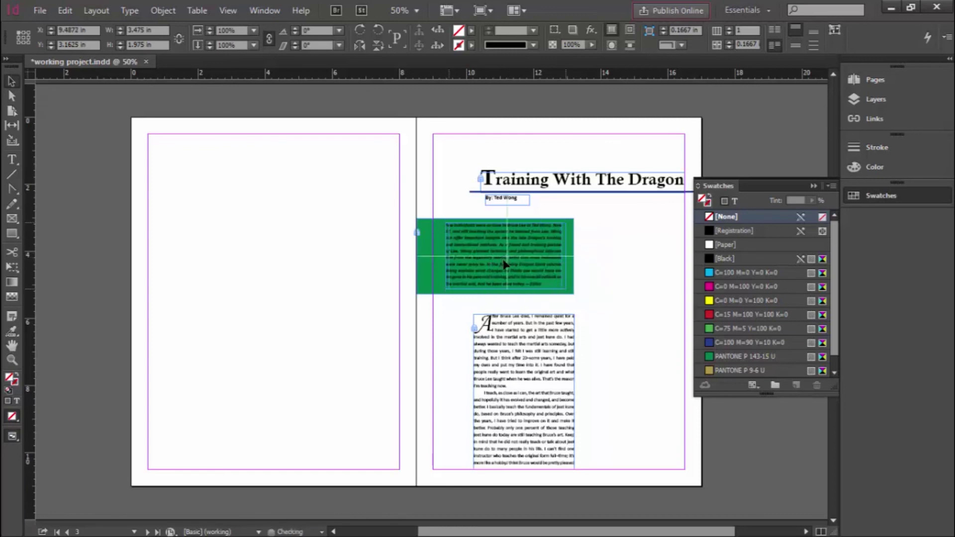
click(587, 272)
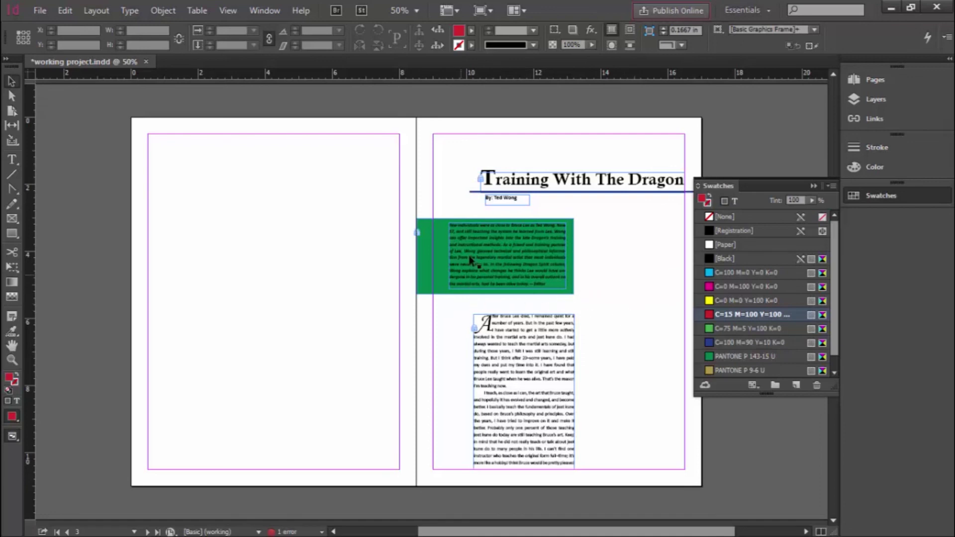
- Unlock the green frame, the article title and the body text frame one by one
click(489, 255)
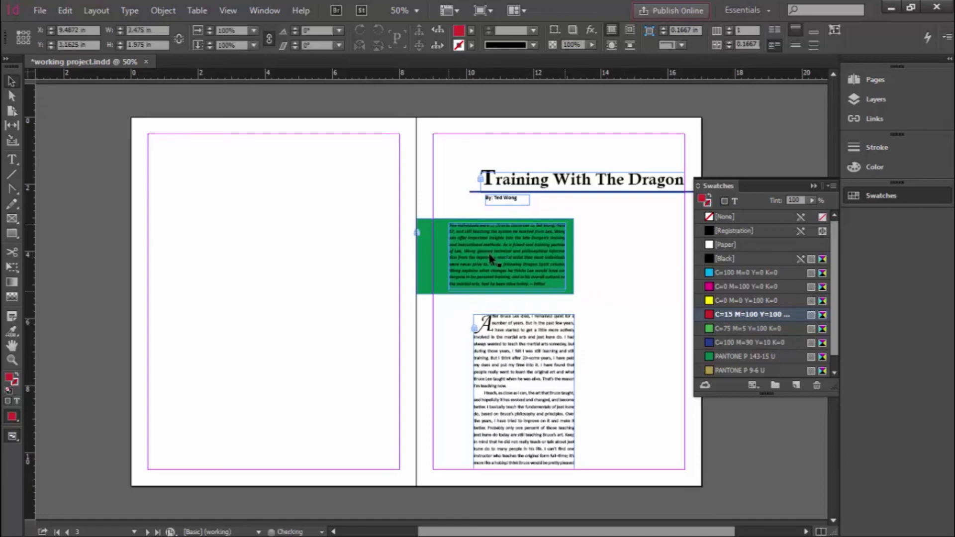
key(Escape)
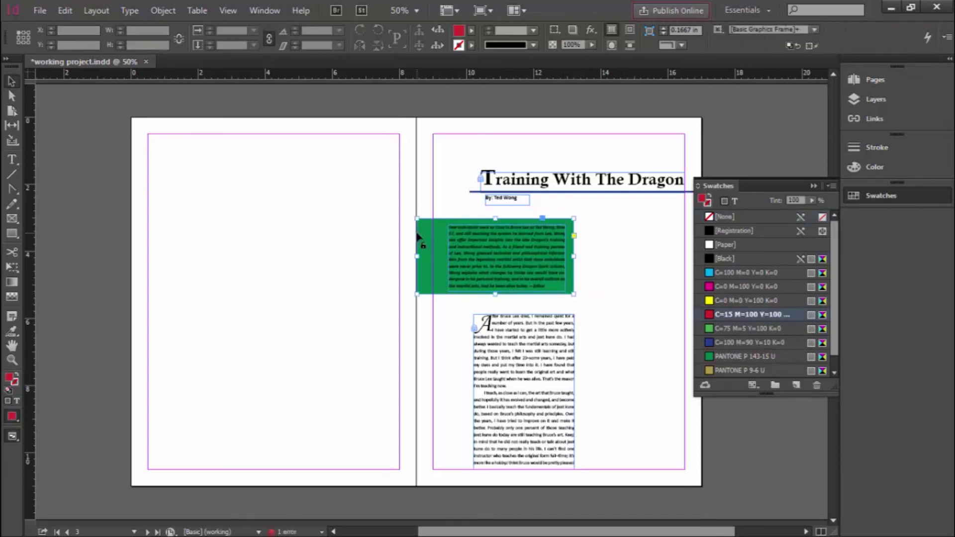
click(490, 189)
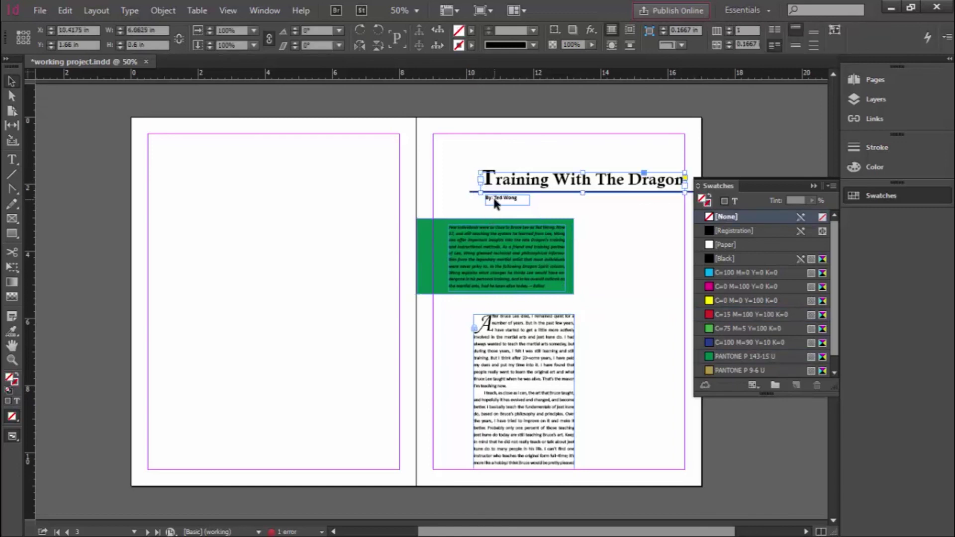
click(483, 195)
click(474, 332)
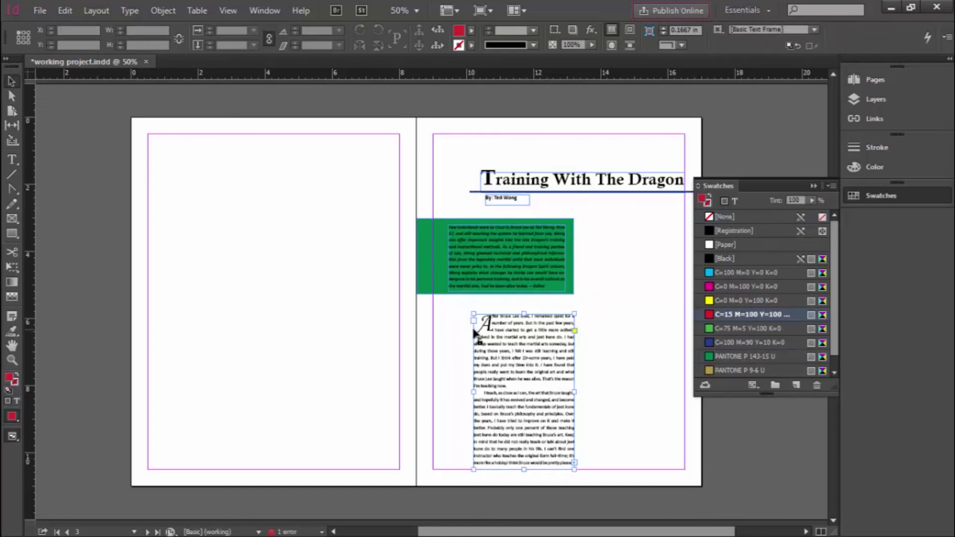
click(572, 192)
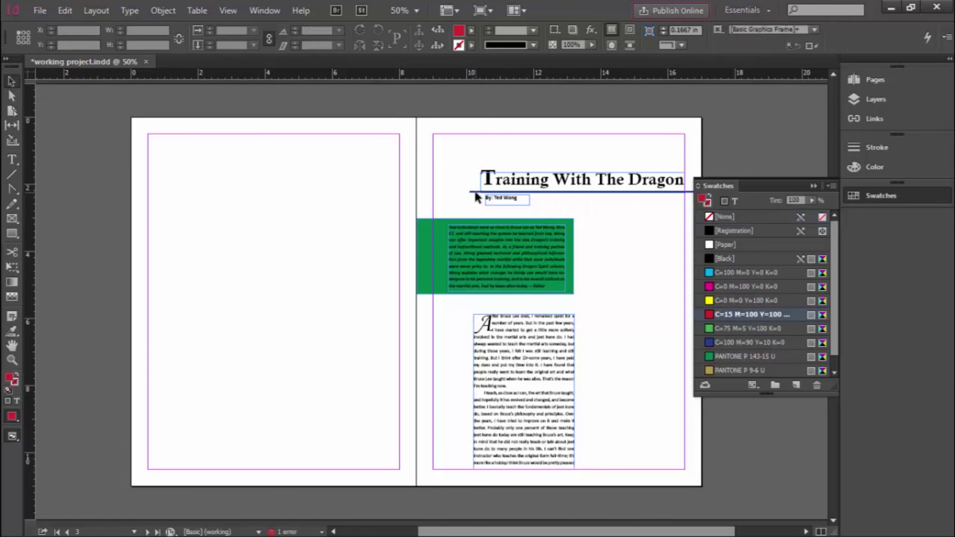